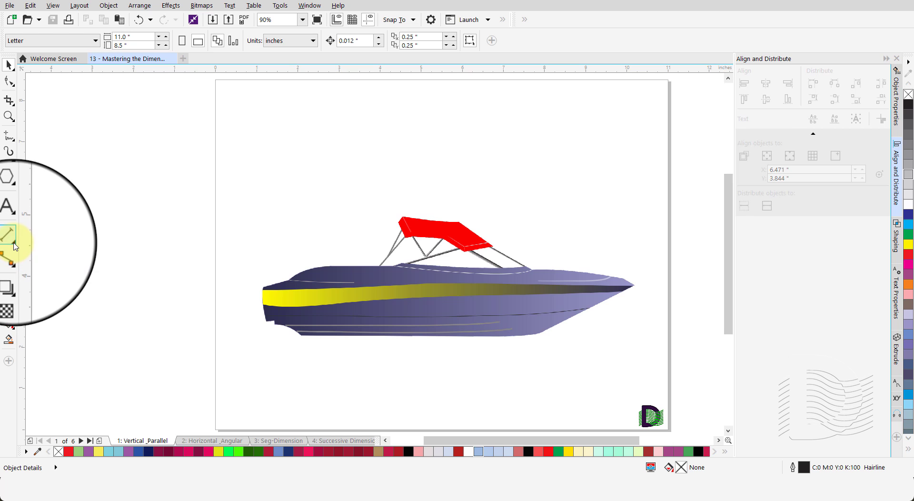
pyautogui.click(14, 245)
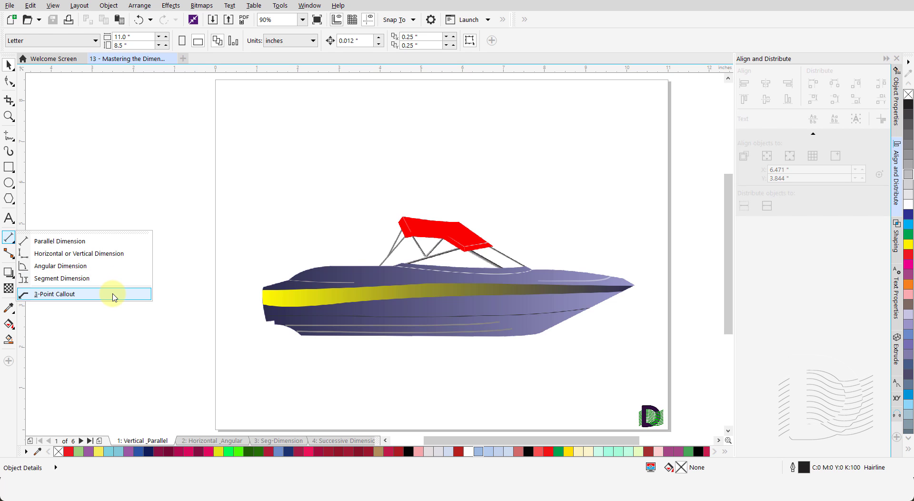
pyautogui.click(106, 318)
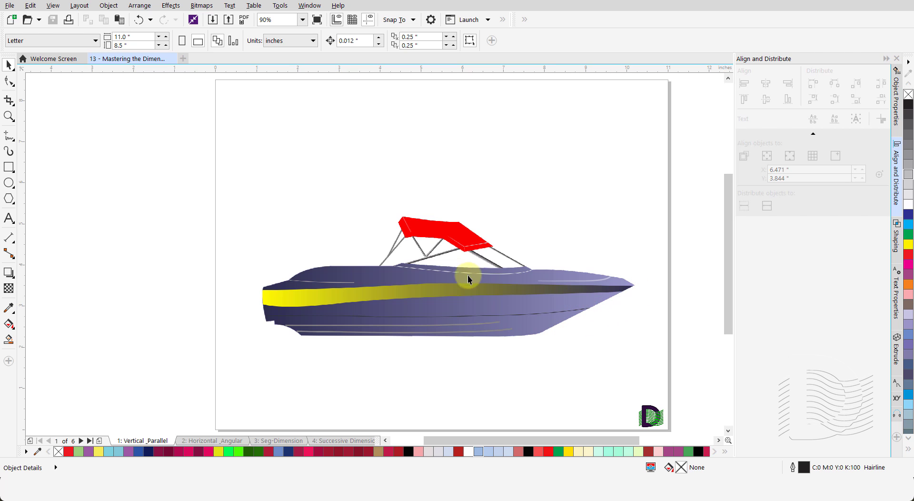
# - Draw a parallel dimension along the boat's slanted bow edge, from the front end of the keel to the bow tip
pyautogui.click(10, 238)
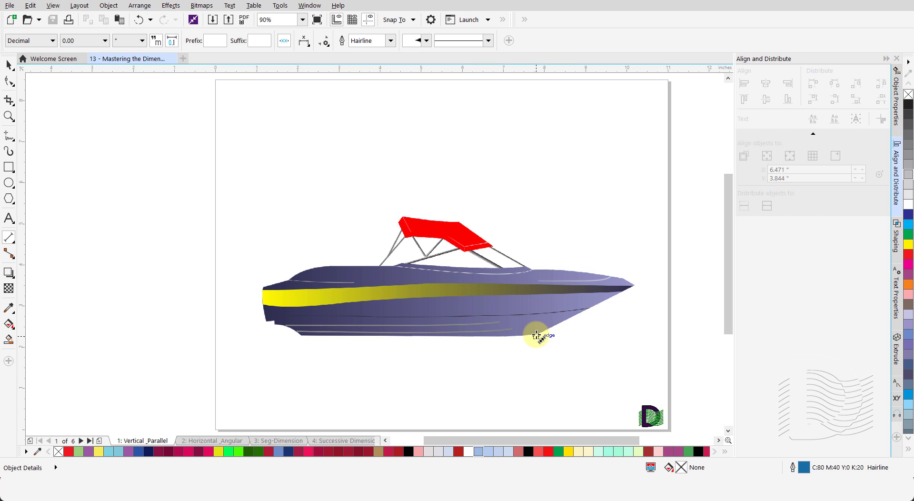
pyautogui.click(536, 335)
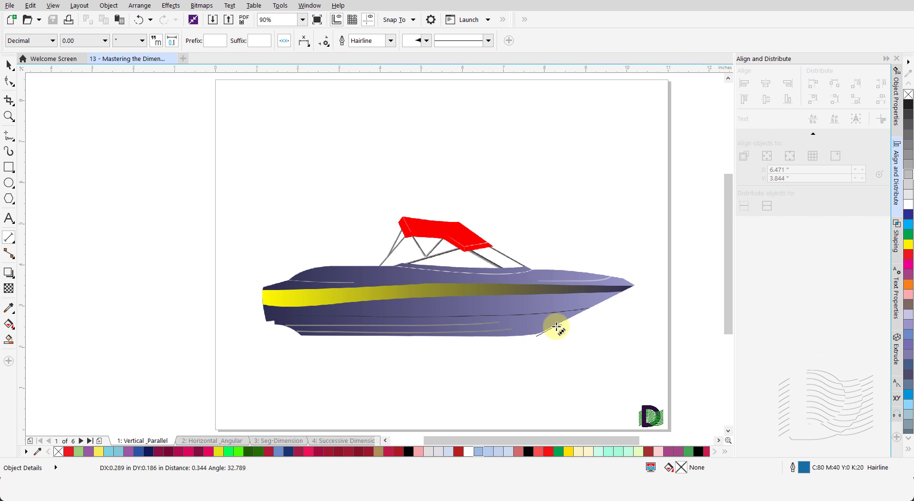
pyautogui.click(636, 285)
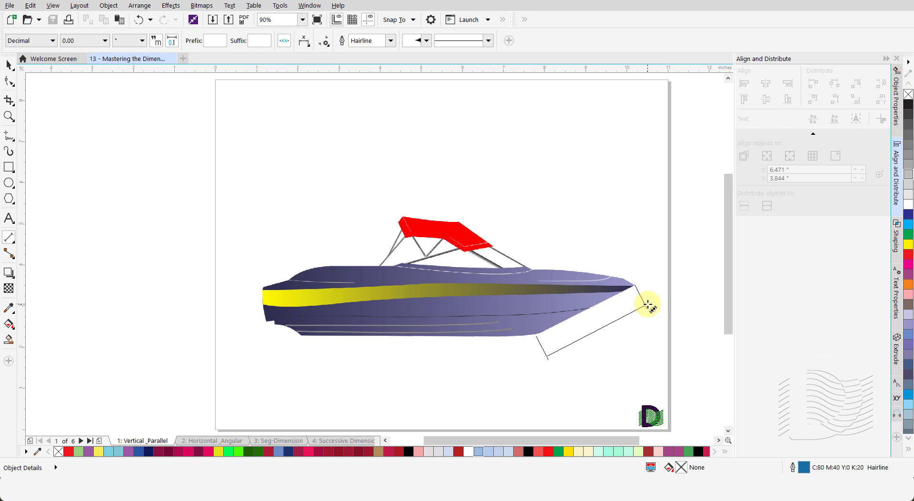
pyautogui.click(649, 304)
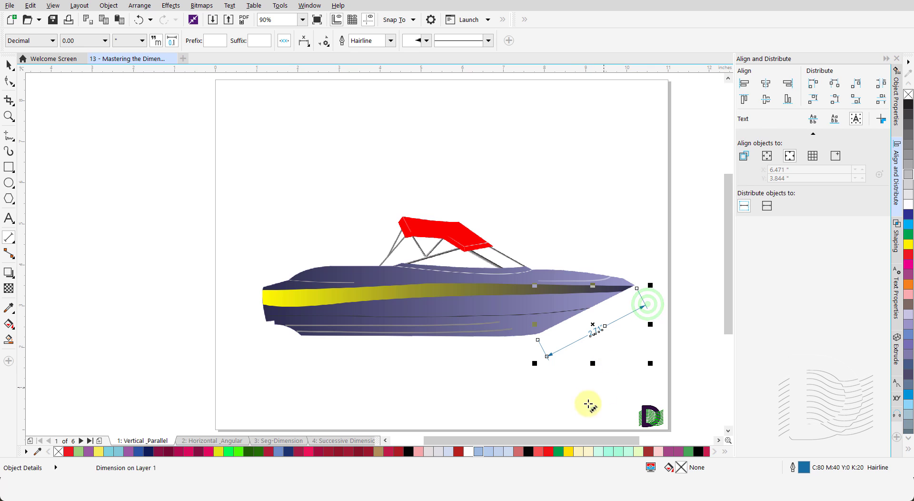
pyautogui.press('space')
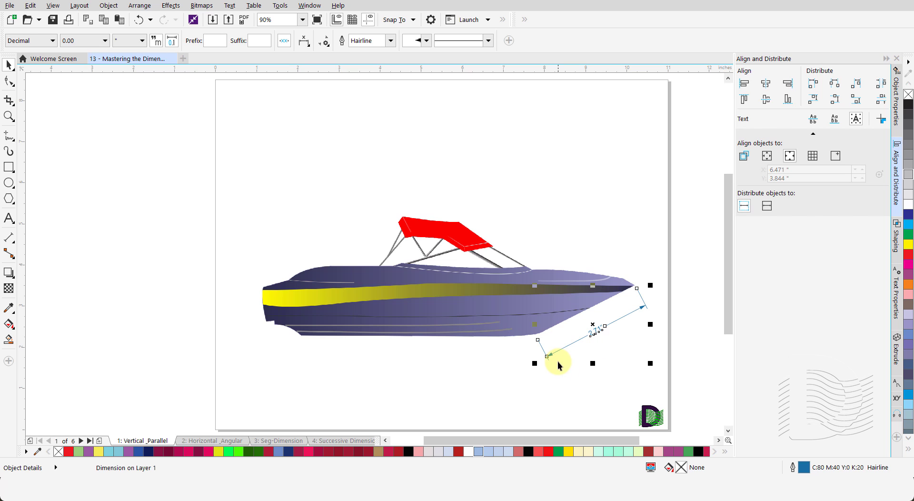
pyautogui.click(525, 379)
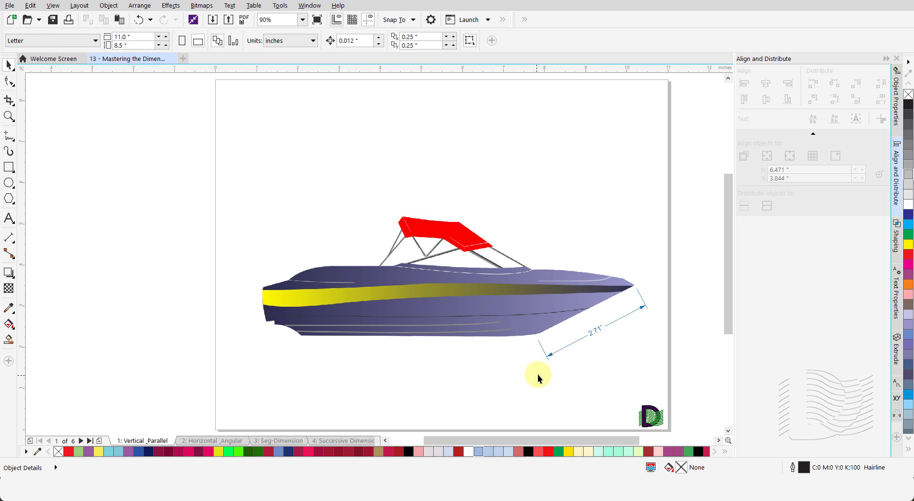
# - Set the bow dimension's text size to 16 pt and colour the text dark green (R31 G94 B4)
pyautogui.click(595, 330)
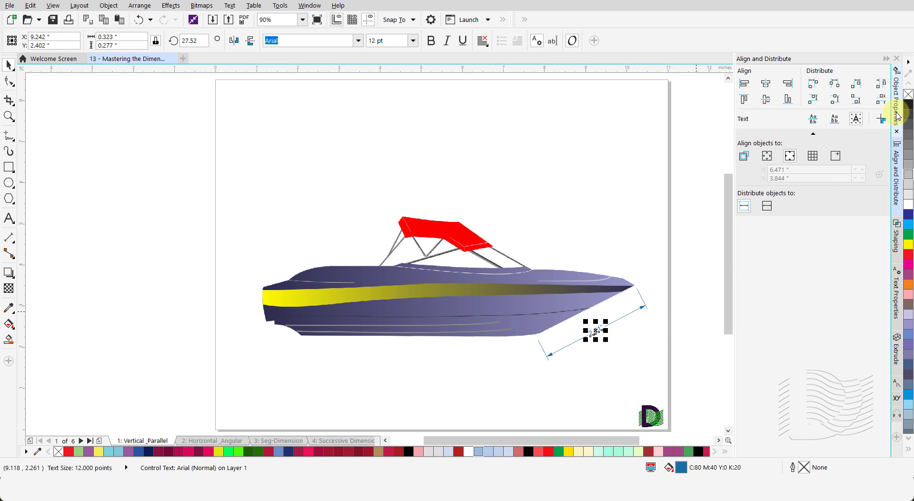
pyautogui.click(897, 114)
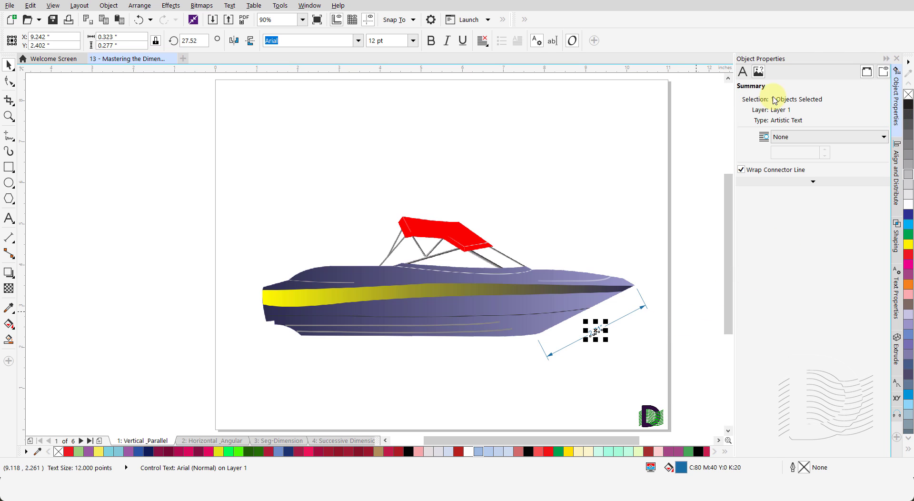
pyautogui.click(743, 73)
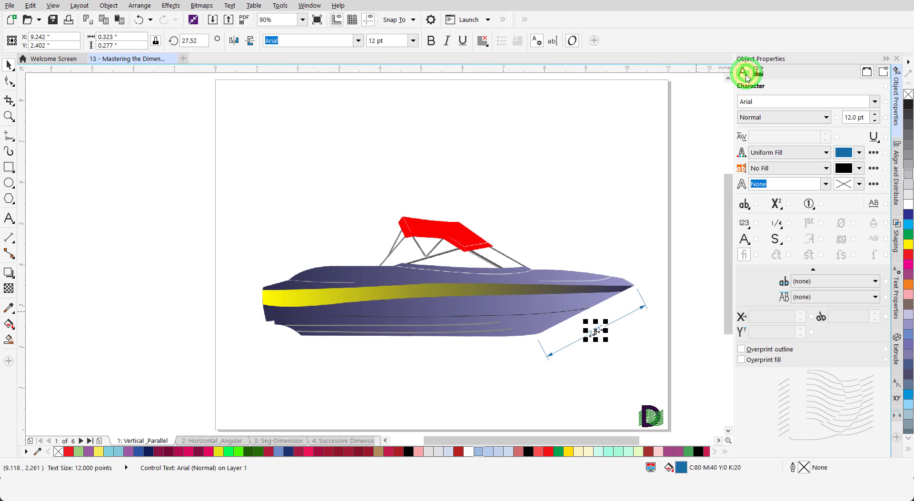
pyautogui.click(856, 117)
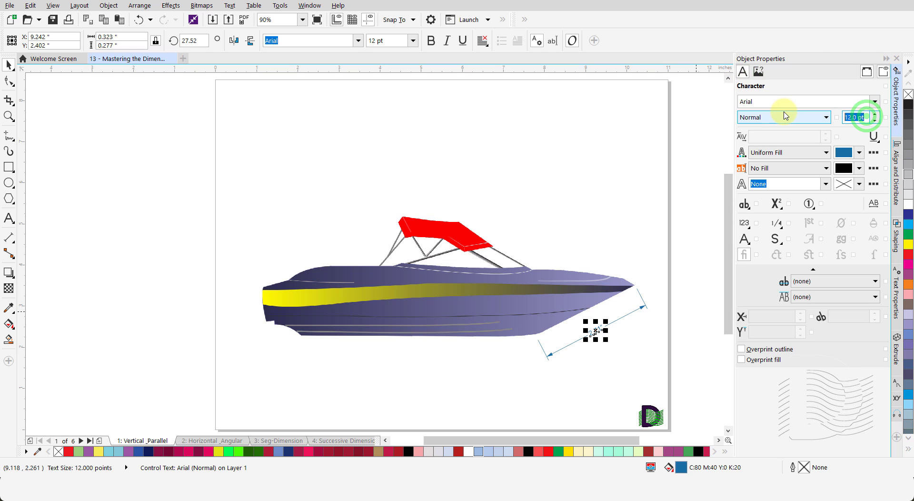
pyautogui.write('16')
pyautogui.press('Return')
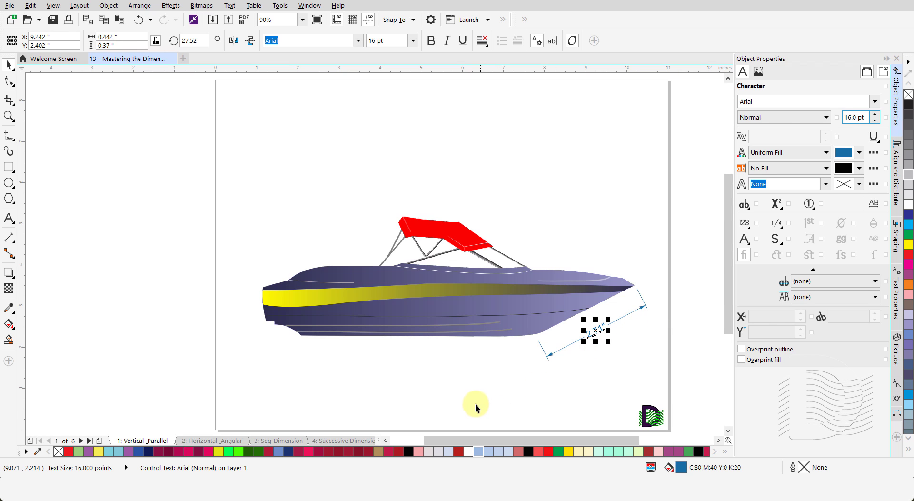
pyautogui.click(248, 451)
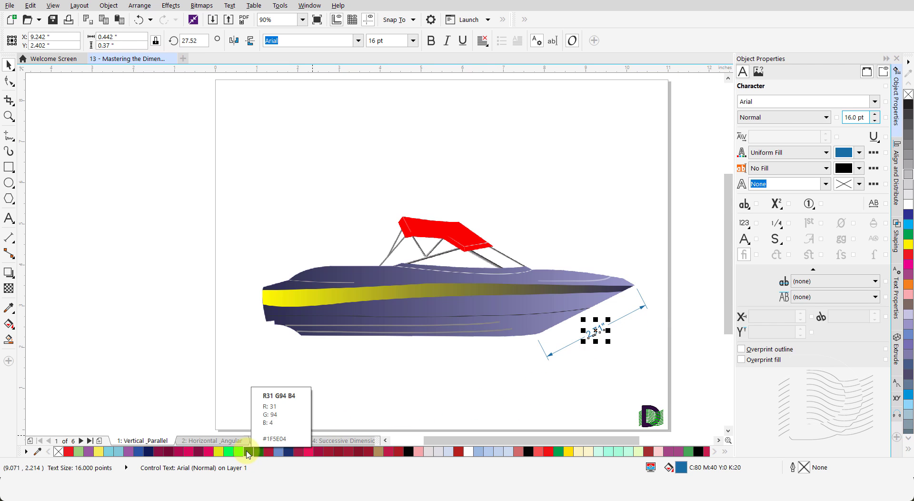
pyautogui.click(582, 381)
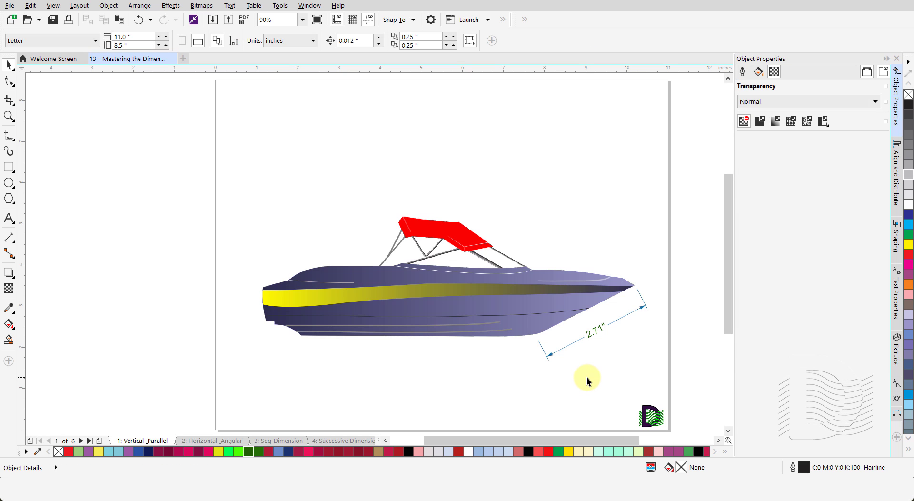
# - Set the bow dimension line's outline width to 0.75 mm and sample the dark green palette colour R31 G94 B4 for it
pyautogui.click(550, 355)
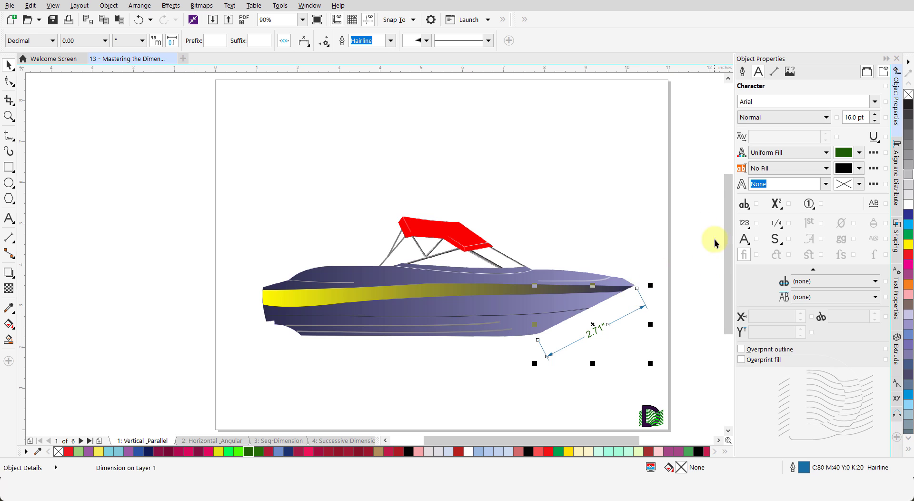
pyautogui.click(743, 73)
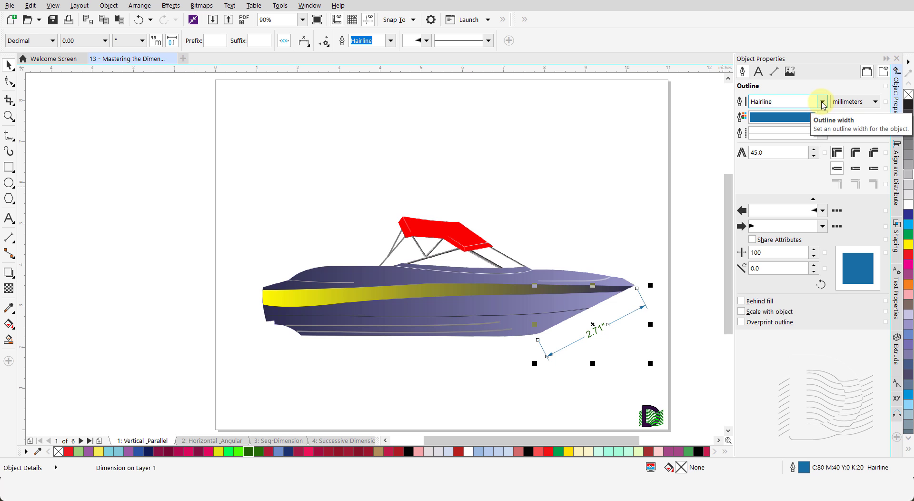
pyautogui.click(822, 101)
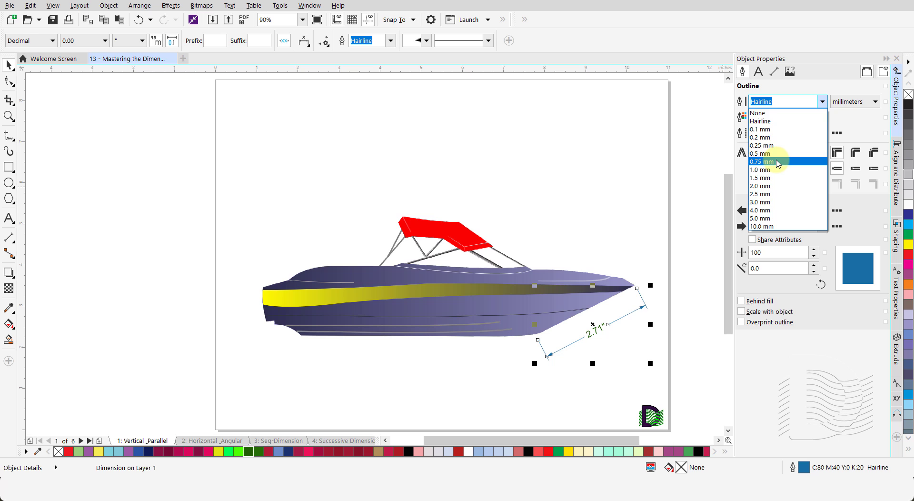
pyautogui.click(777, 161)
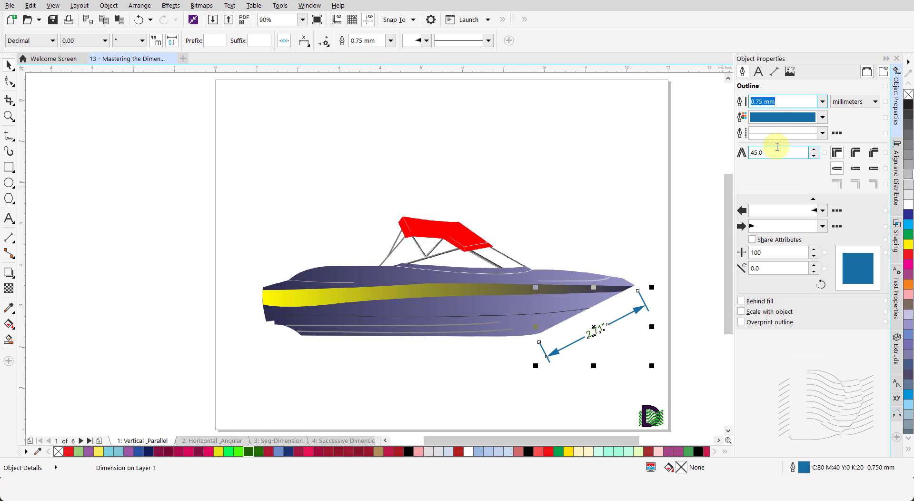
pyautogui.click(783, 119)
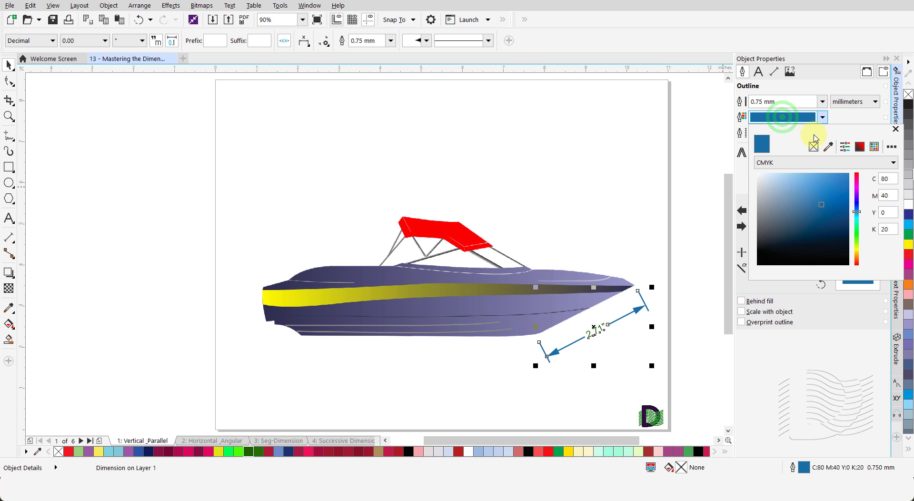
pyautogui.click(828, 149)
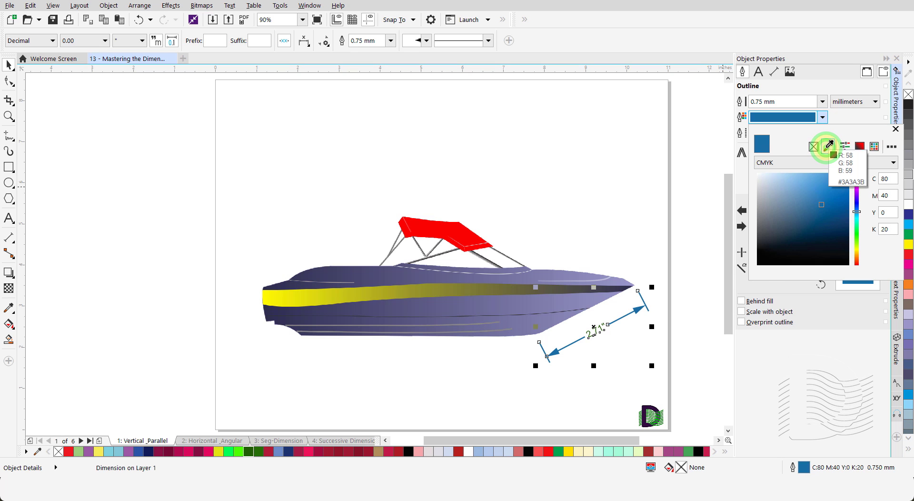
pyautogui.click(248, 450)
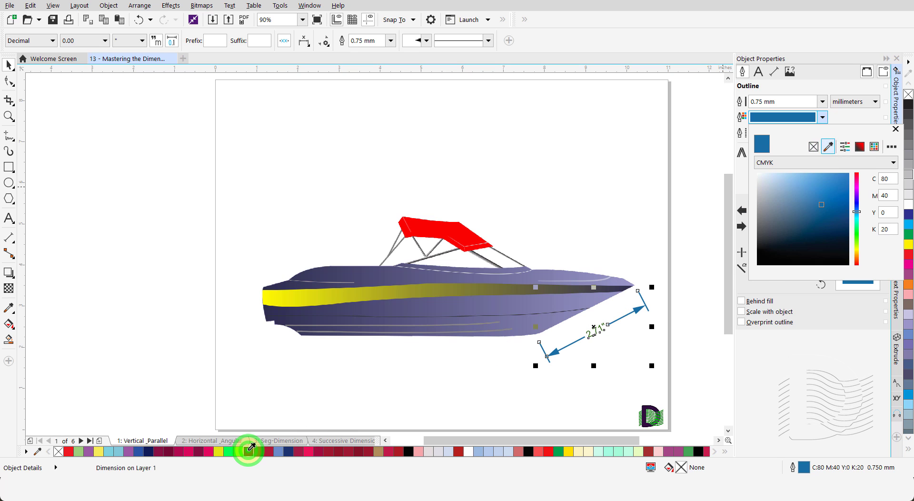
pyautogui.click(894, 128)
# - Try a dashed line style on the bow dimension line and undo the change
pyautogui.click(823, 134)
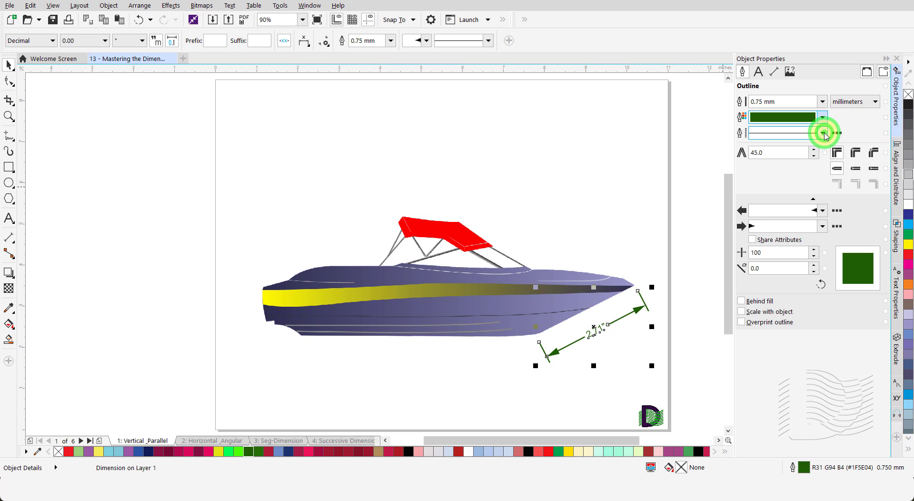
pyautogui.click(786, 238)
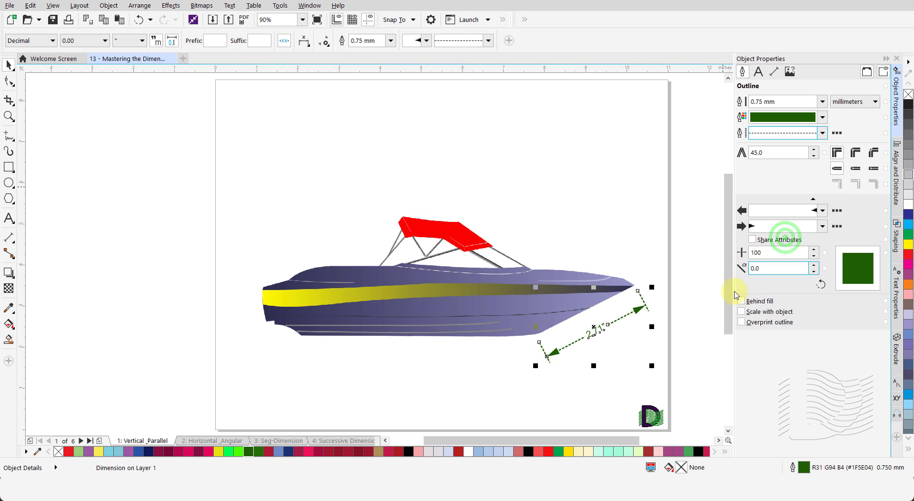
pyautogui.click(599, 386)
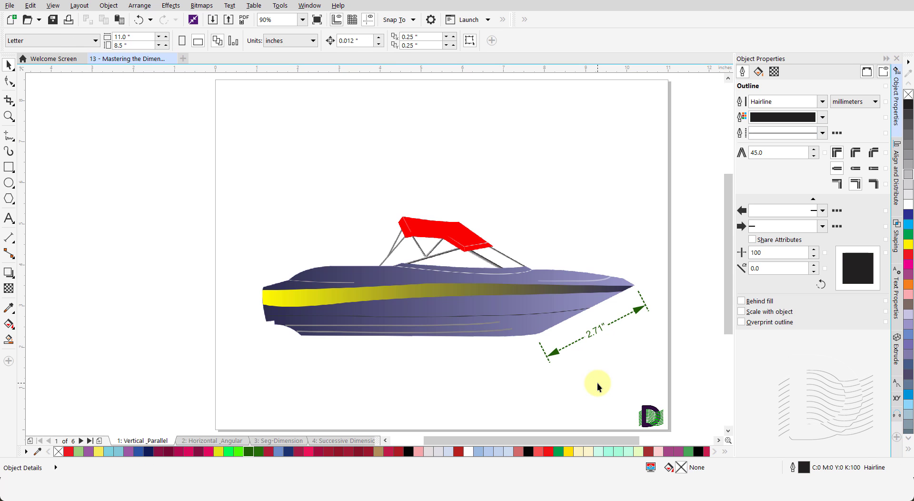
pyautogui.hotkey('ctrl', 'z')
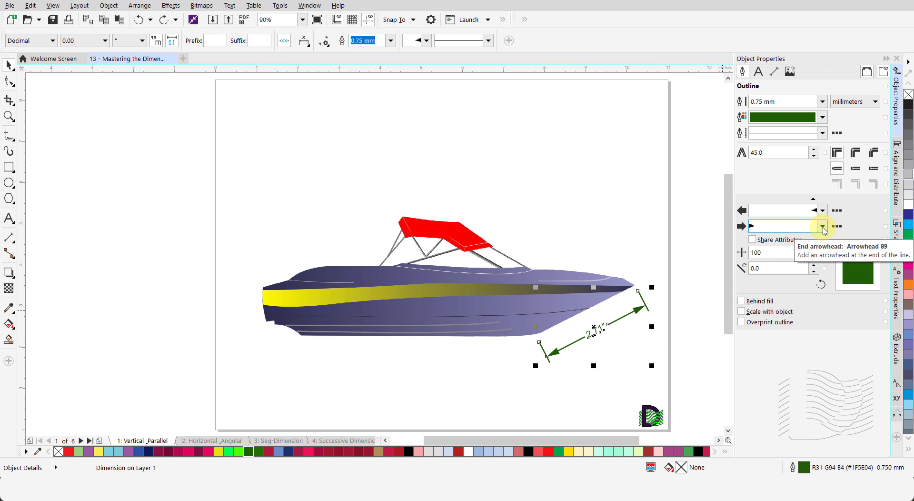
# - Try a different end arrowhead on the bow dimension line and undo the change
pyautogui.click(823, 227)
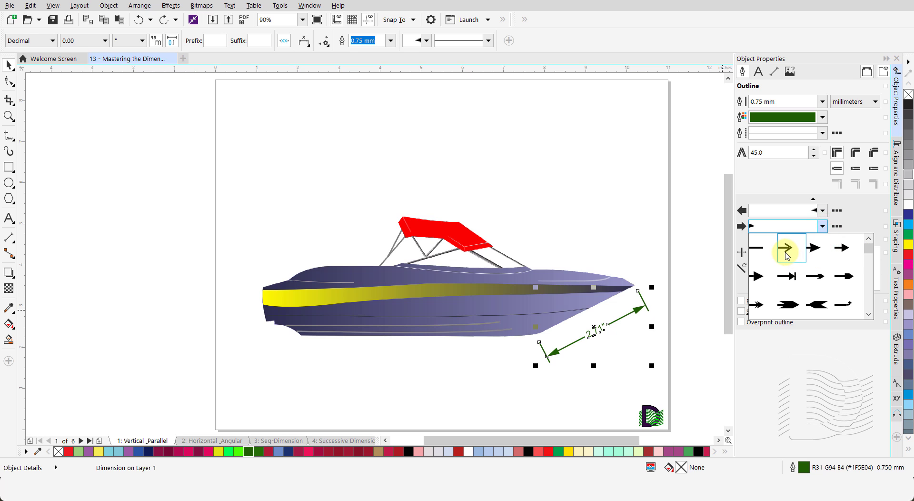
pyautogui.click(786, 252)
pyautogui.click(625, 386)
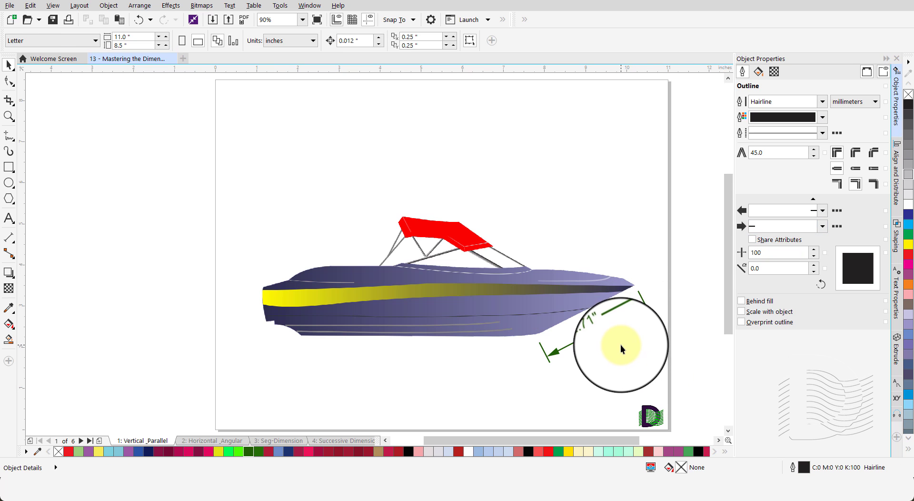
pyautogui.hotkey('ctrl', 'z')
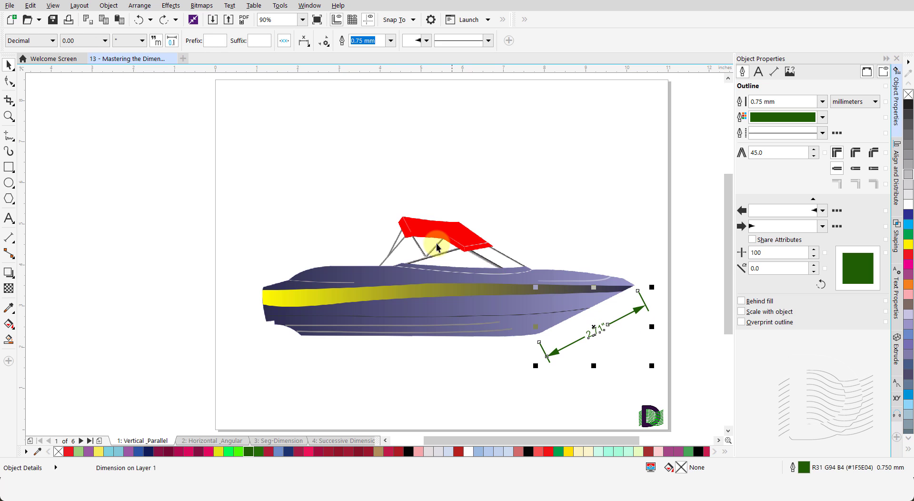
pyautogui.click(52, 41)
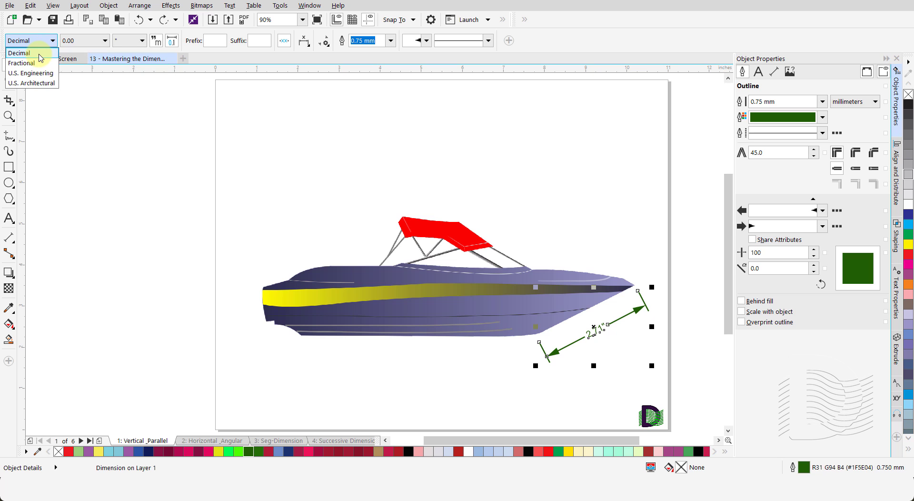
pyautogui.click(40, 54)
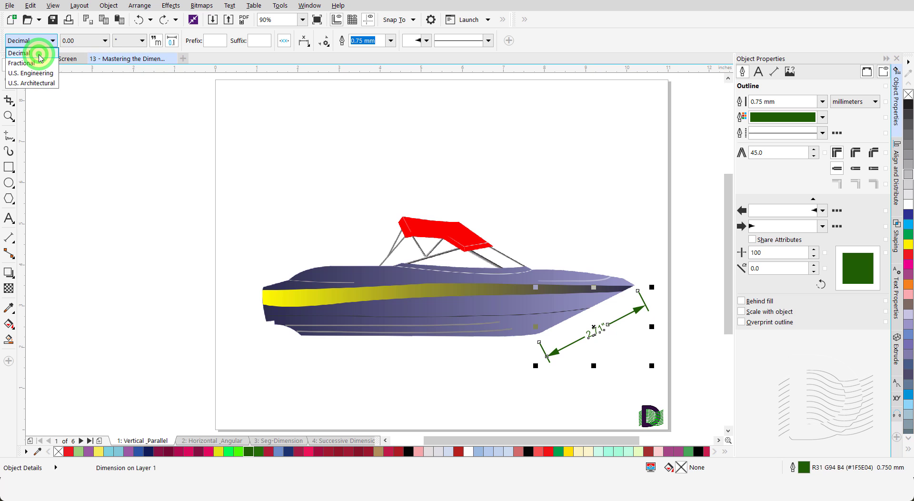
pyautogui.click(530, 381)
# - Change the bow dimension's style to Fractional and keep the dimension selected
pyautogui.click(555, 352)
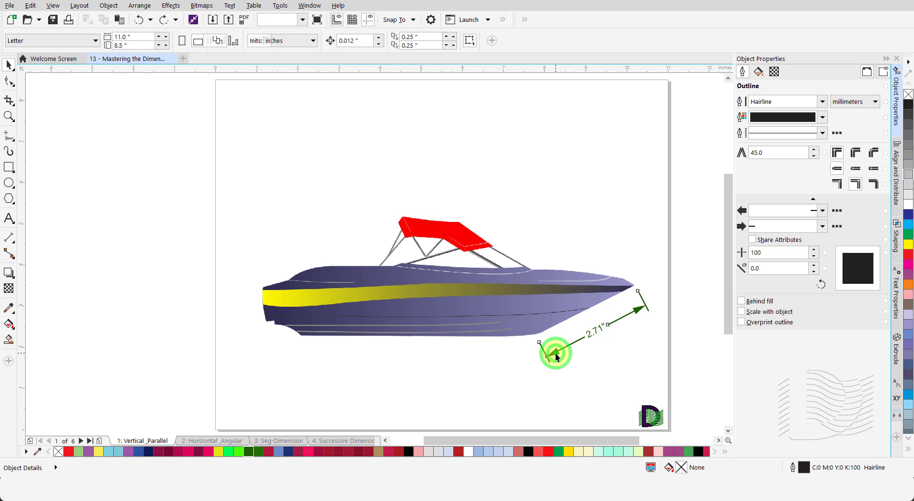
pyautogui.click(52, 41)
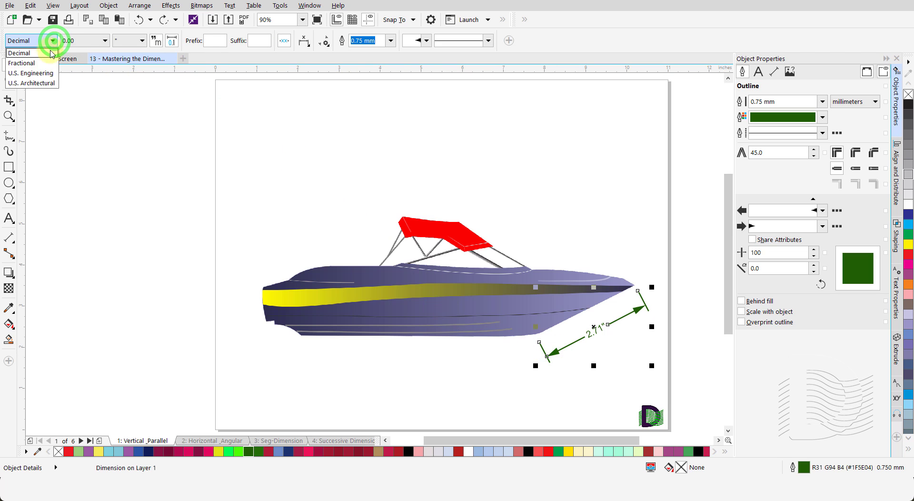
pyautogui.click(51, 62)
pyautogui.click(569, 387)
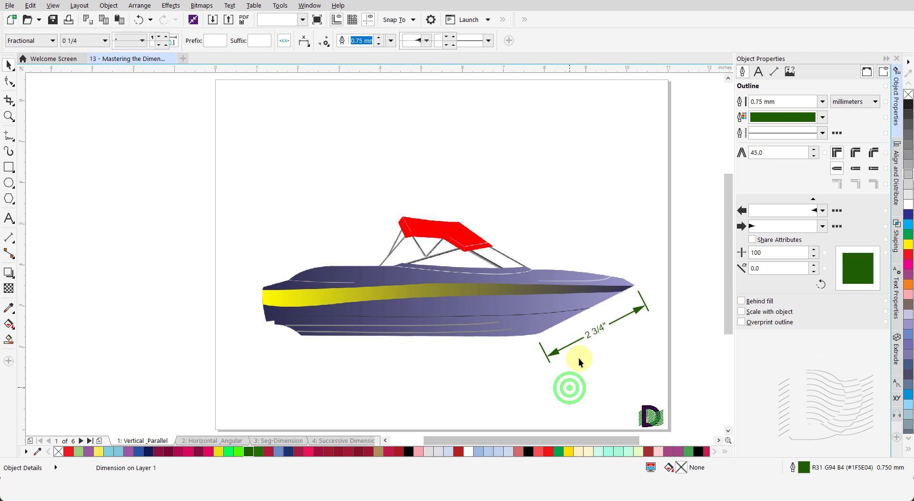
pyautogui.click(555, 353)
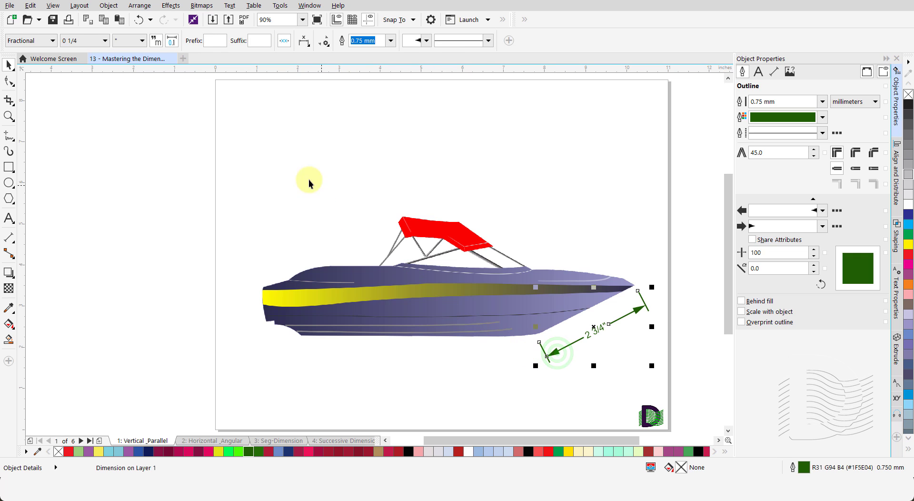
# - Try the U.S. Engineering style and the U.S. Architectural style on the bow dimension, deselecting it after each change
pyautogui.click(50, 40)
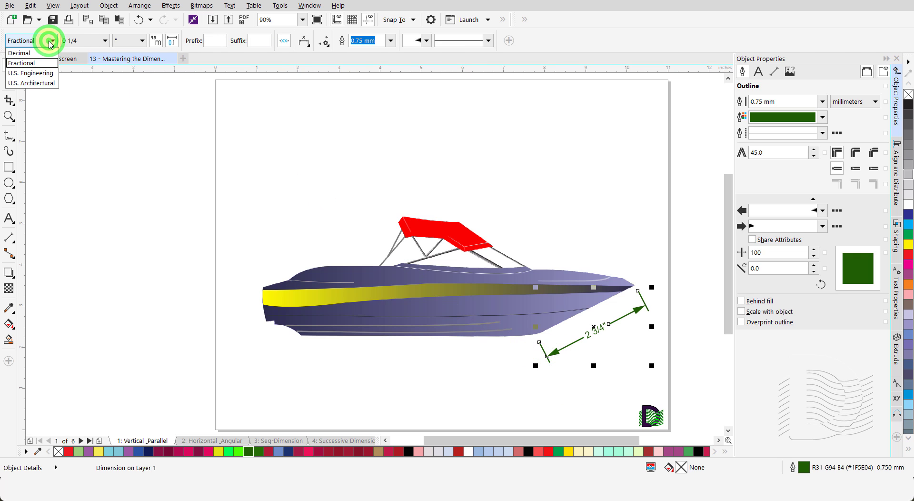
pyautogui.click(38, 74)
pyautogui.click(432, 379)
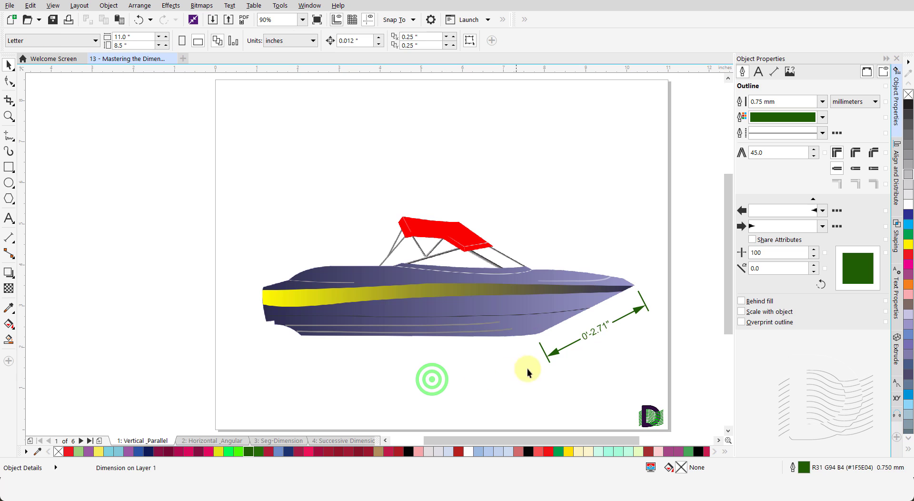
pyautogui.click(553, 354)
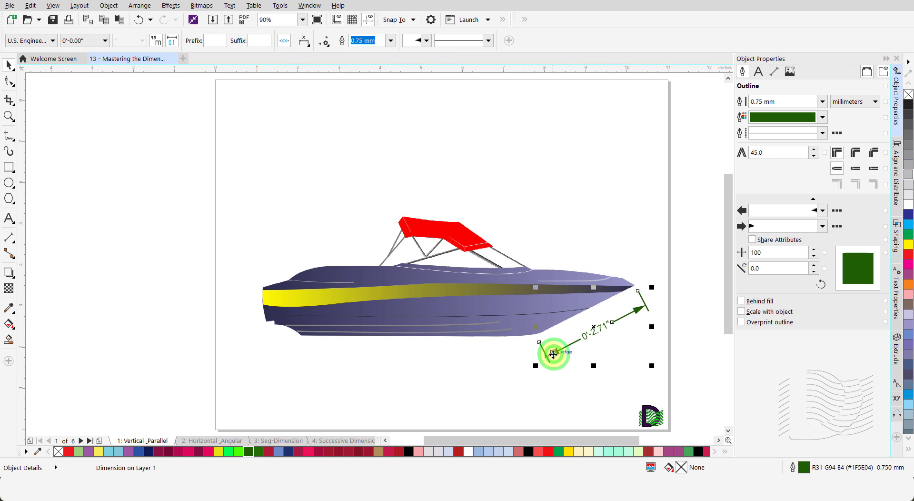
pyautogui.click(53, 43)
pyautogui.click(42, 82)
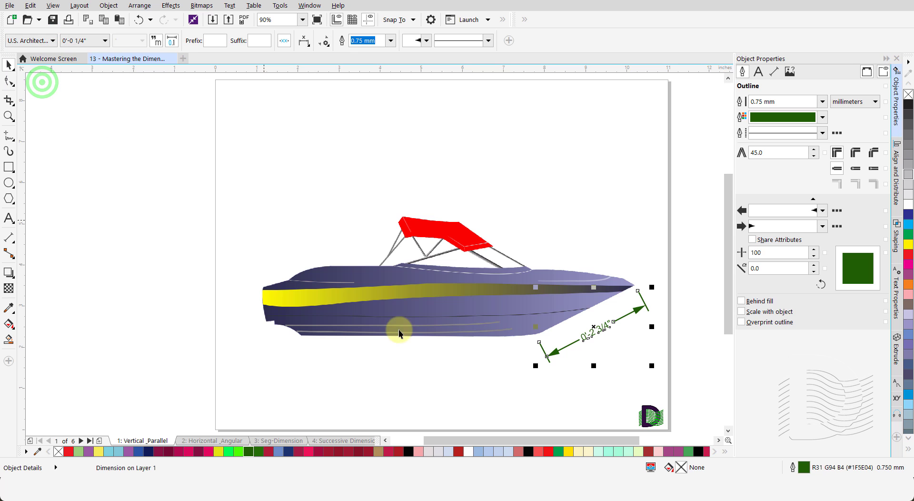
pyautogui.click(514, 360)
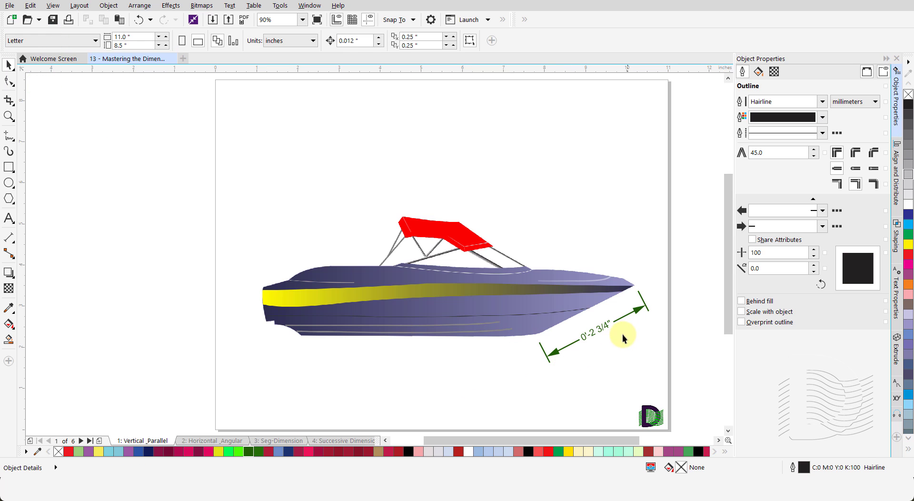
# - Select the bow dimension again and change its style to Decimal
pyautogui.click(555, 350)
pyautogui.click(46, 40)
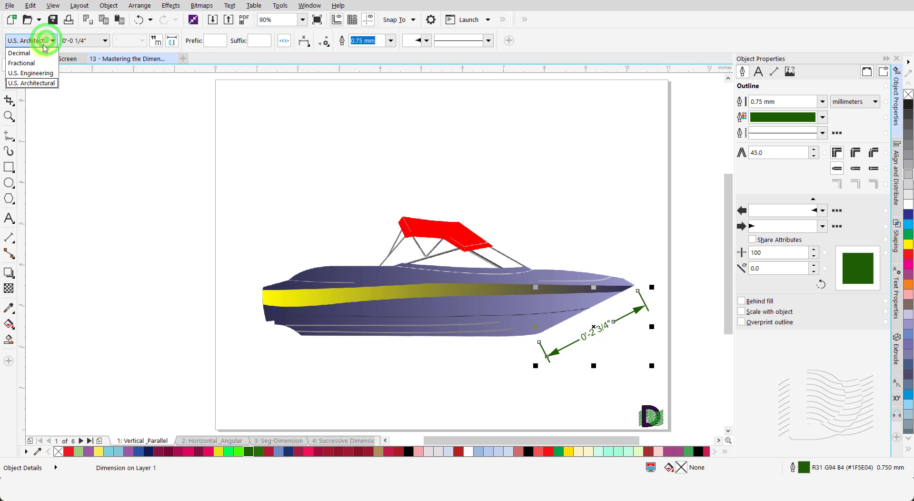
pyautogui.click(43, 52)
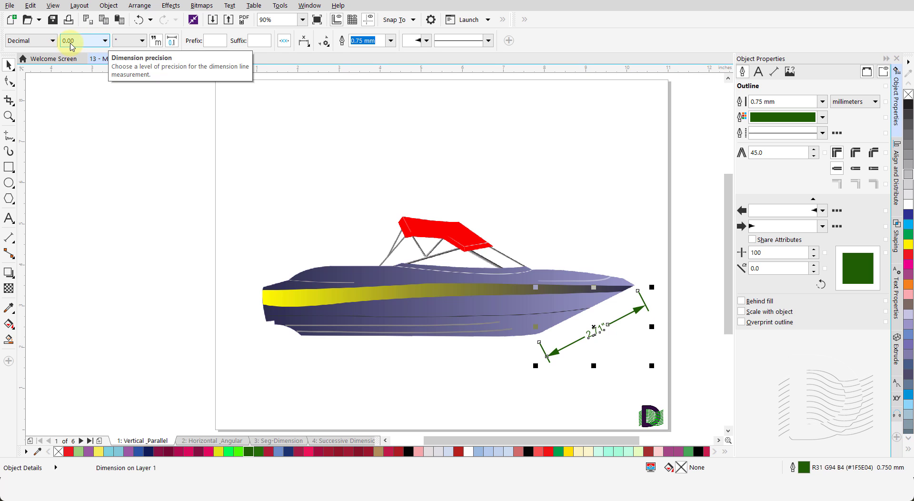
# - Try dimension precisions of 0.00000 and 0.0000000000 on the bow dimension, deselecting it after each change
pyautogui.click(105, 42)
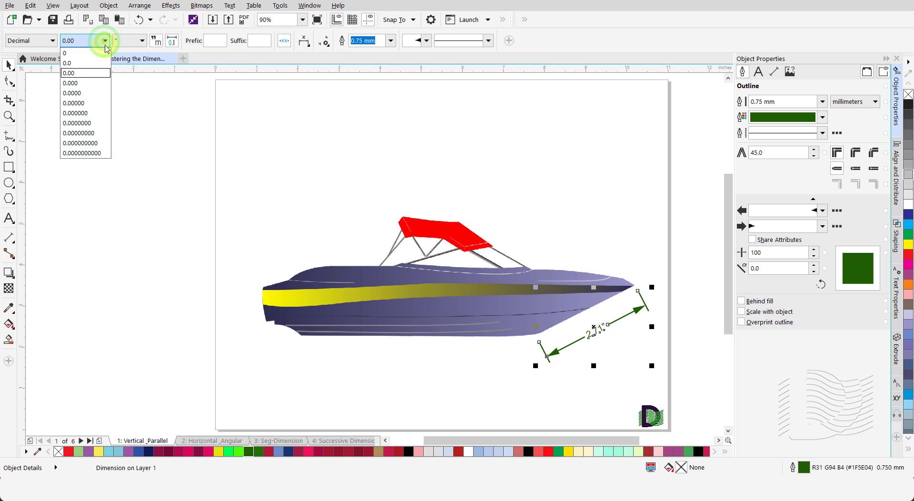
pyautogui.click(98, 106)
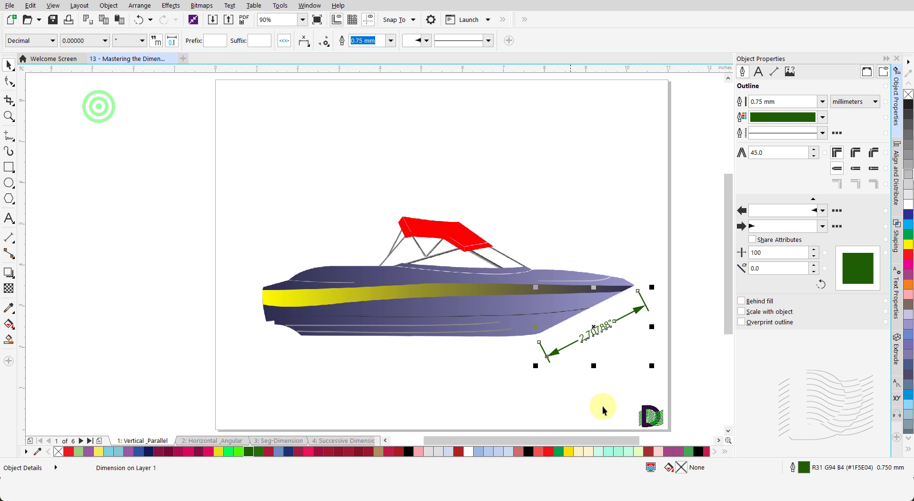
pyautogui.click(565, 376)
pyautogui.click(553, 353)
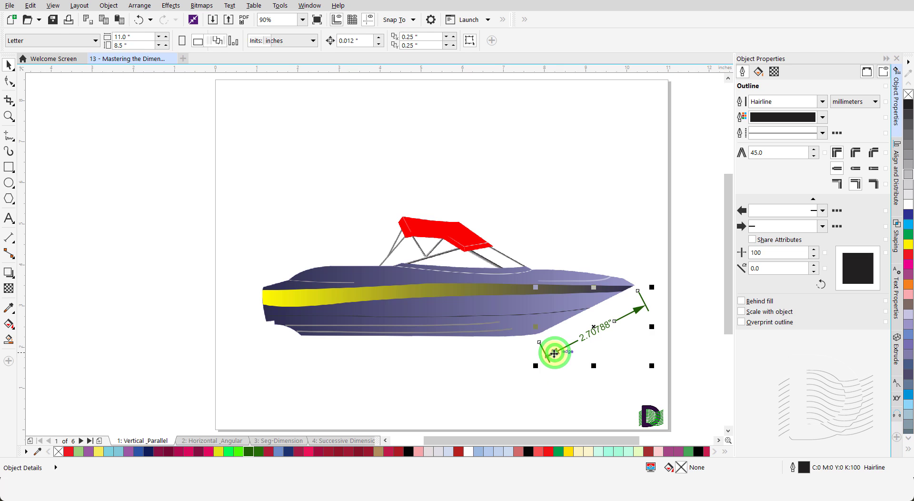
pyautogui.click(104, 42)
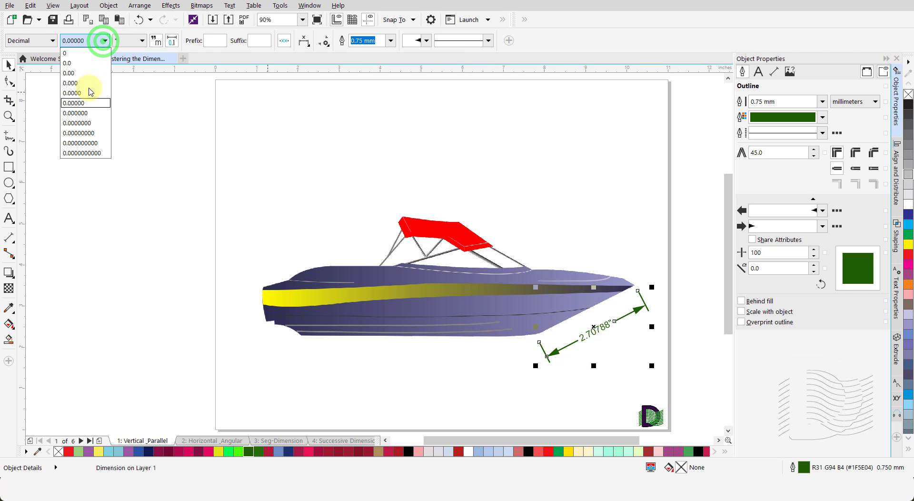
pyautogui.click(79, 151)
pyautogui.click(472, 362)
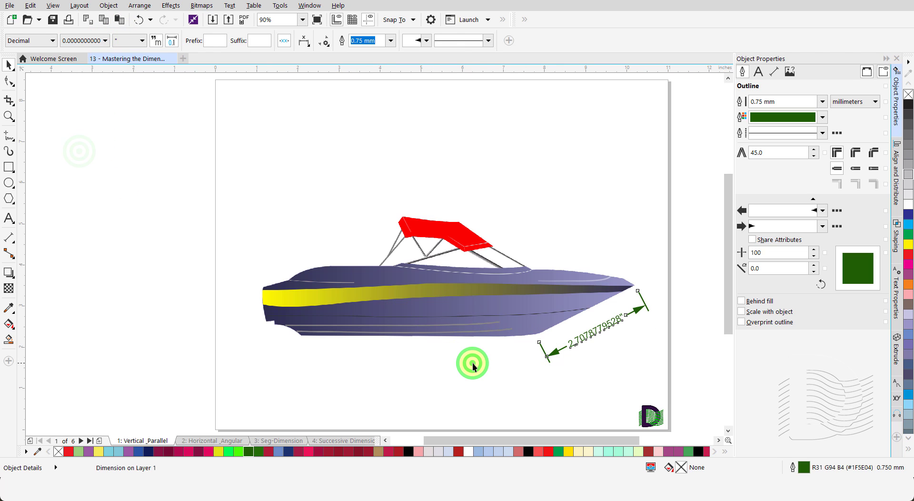
# - Reselect the bow dimension and set its precision to 0.00
pyautogui.click(557, 349)
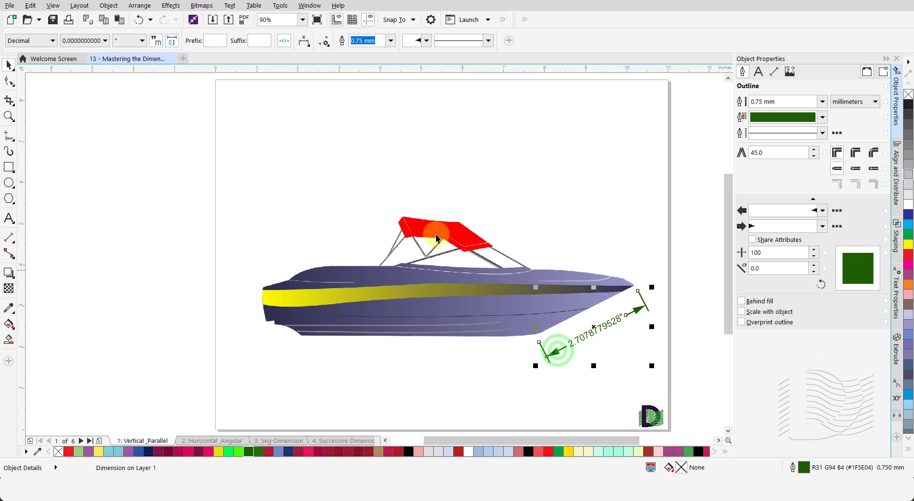
pyautogui.click(104, 42)
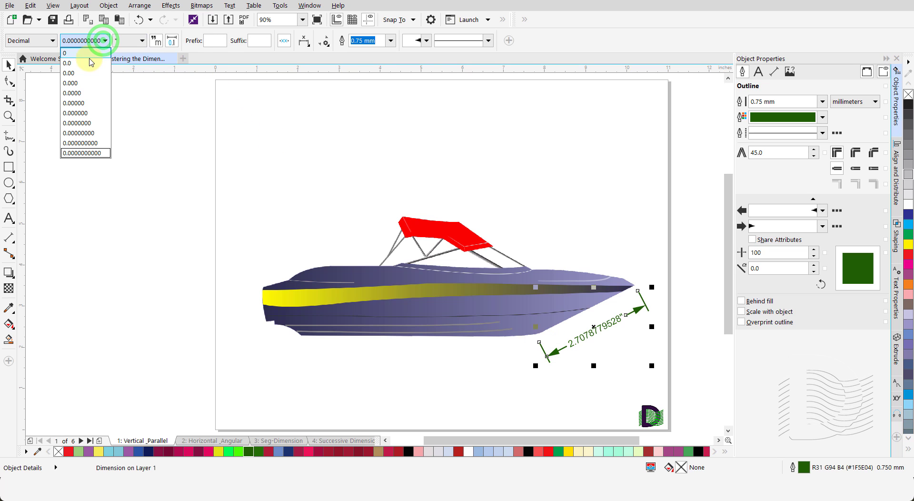
pyautogui.click(75, 76)
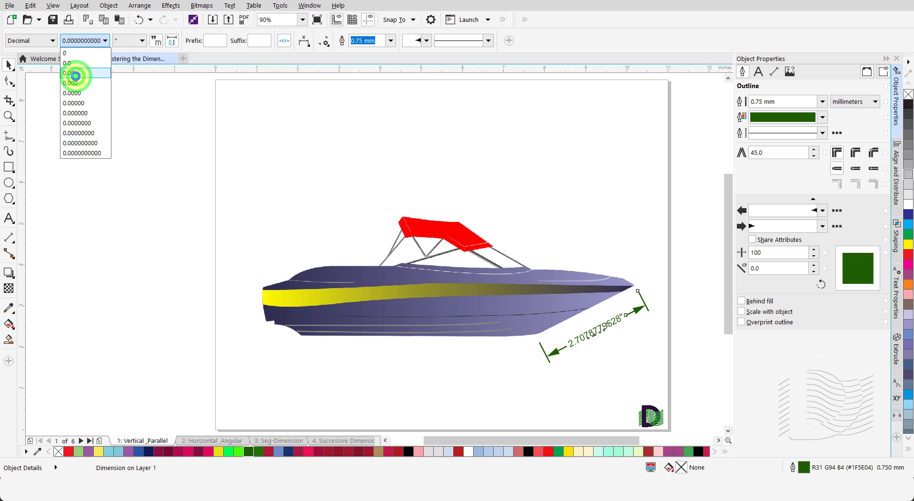
# - Try the bow dimension's units as the abbreviation in and as the full word inches, deselecting it after each change
pyautogui.click(142, 46)
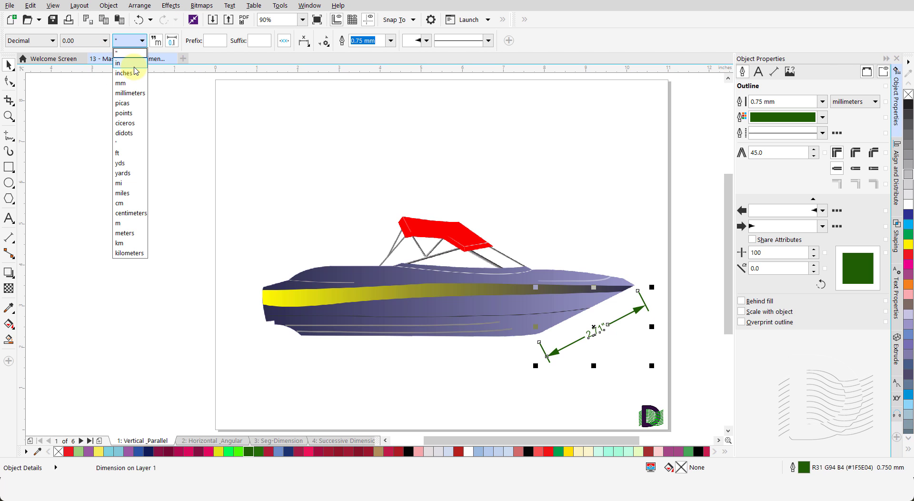
pyautogui.click(135, 62)
pyautogui.click(544, 382)
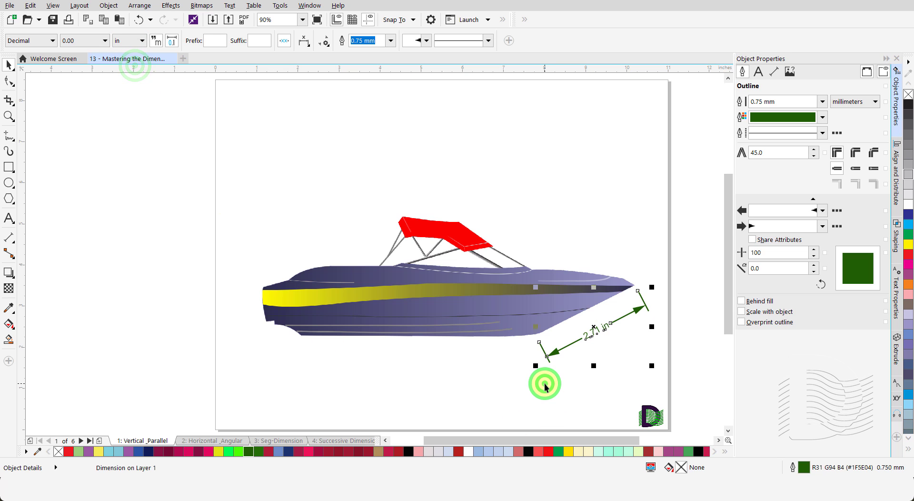
pyautogui.click(549, 353)
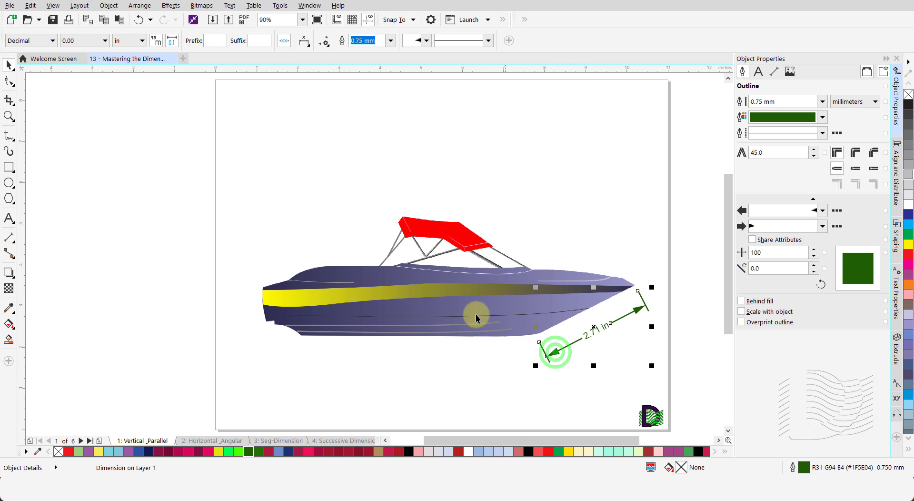
pyautogui.click(142, 41)
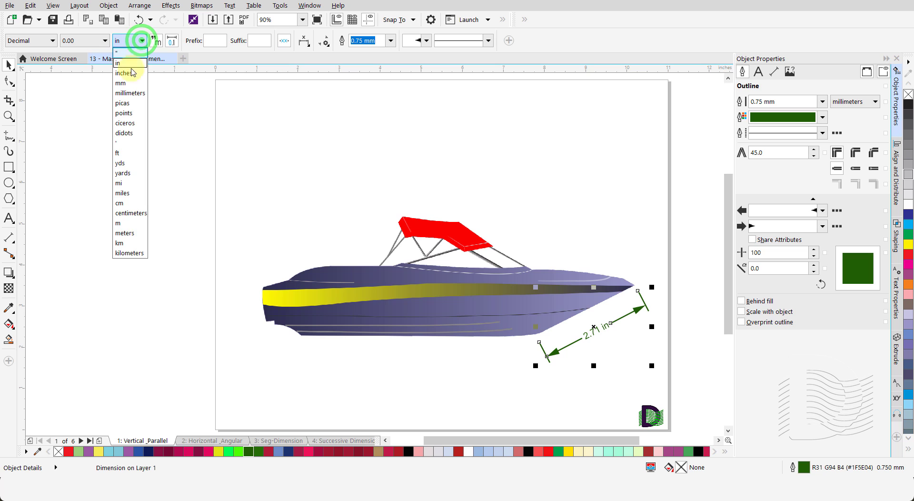
pyautogui.click(127, 74)
pyautogui.click(552, 381)
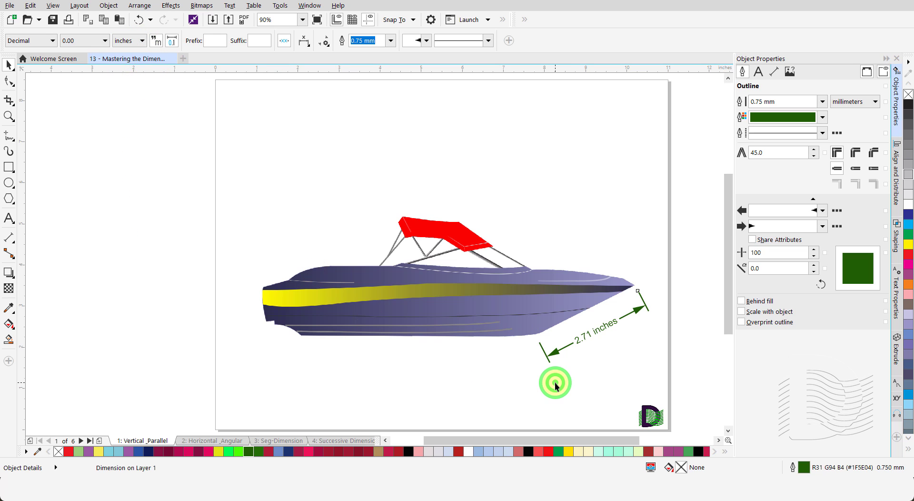
# - Try the bow dimension's units as mm and as the full word millimeters, deselecting it after each change
pyautogui.click(552, 350)
pyautogui.click(142, 41)
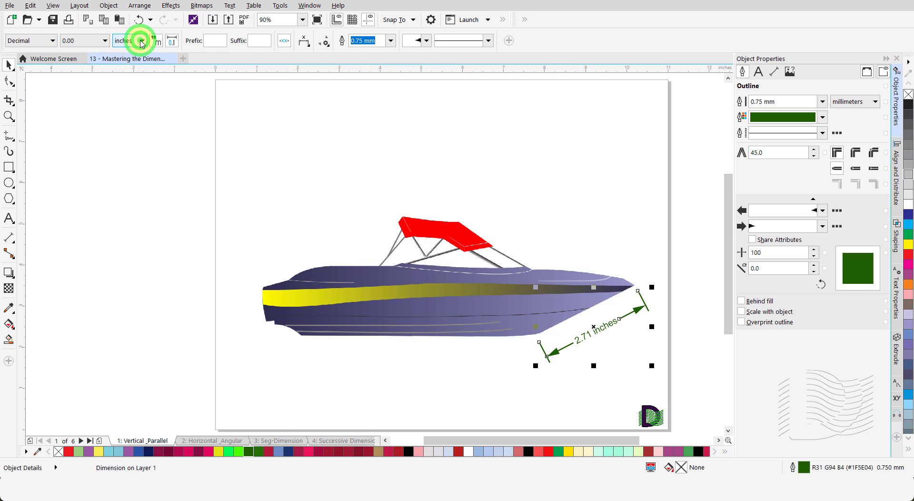
pyautogui.click(127, 82)
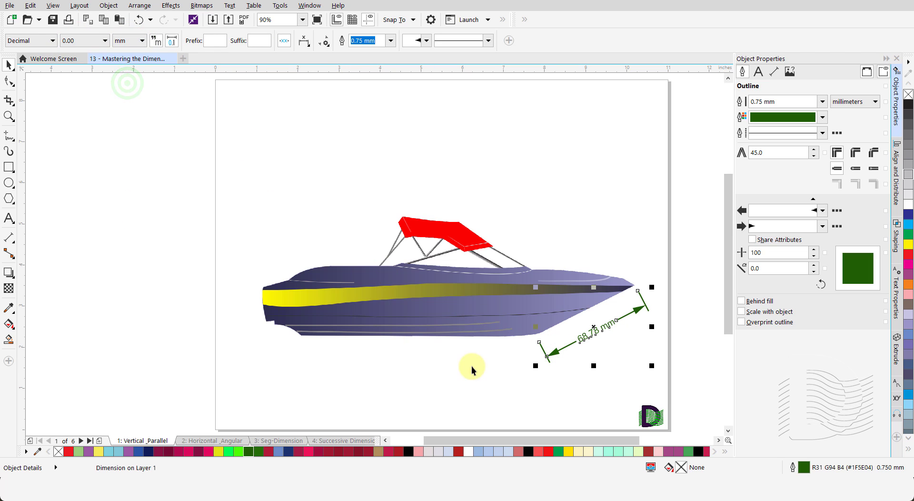
pyautogui.click(497, 371)
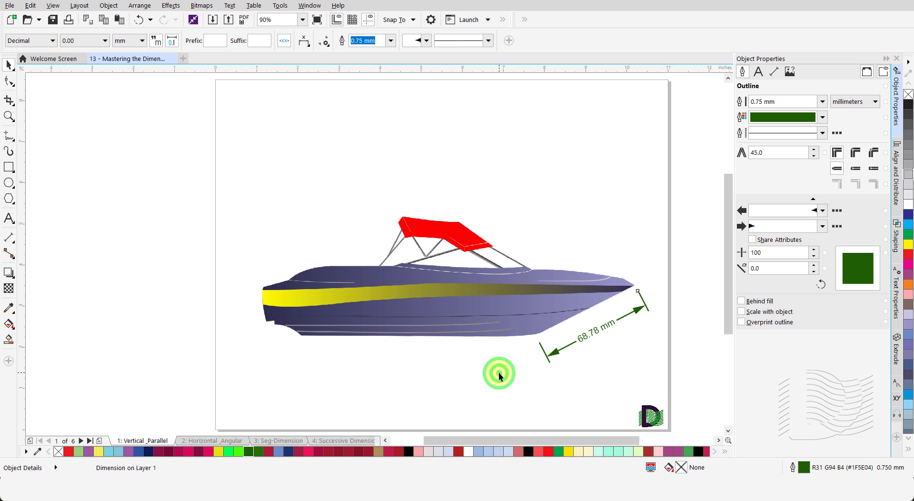
pyautogui.click(556, 351)
pyautogui.click(141, 40)
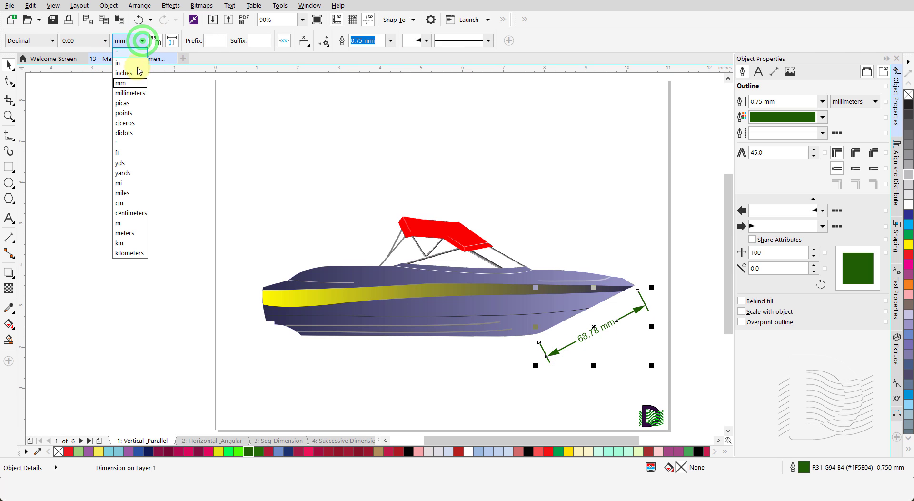
pyautogui.click(130, 93)
pyautogui.click(525, 375)
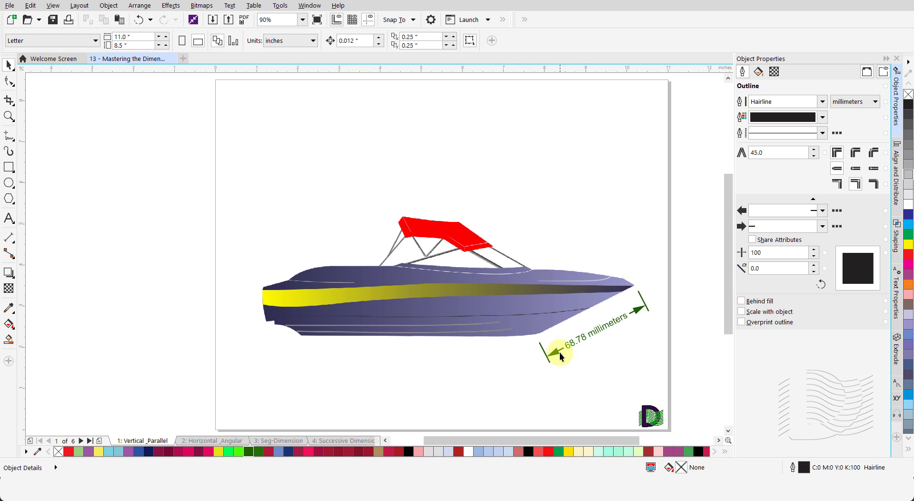
# - Hide the units in the bow dimension's text, deselect it, and turn the units display back on
pyautogui.click(555, 350)
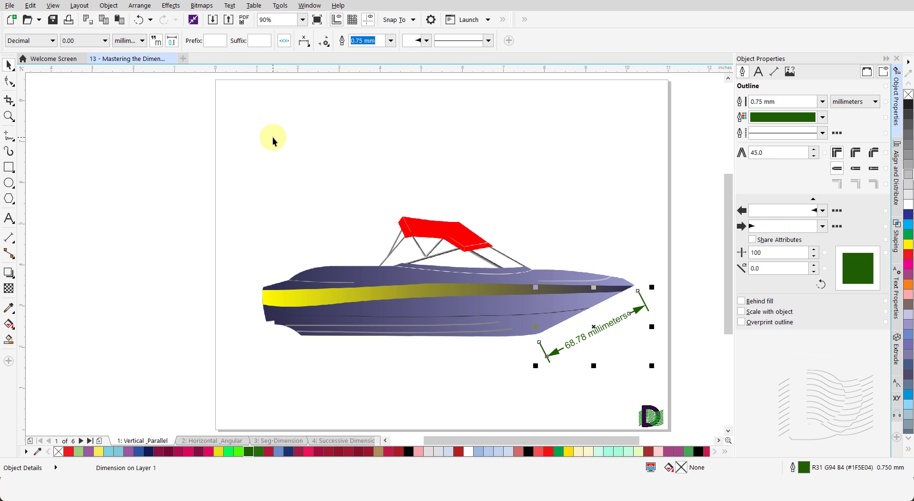
pyautogui.click(157, 42)
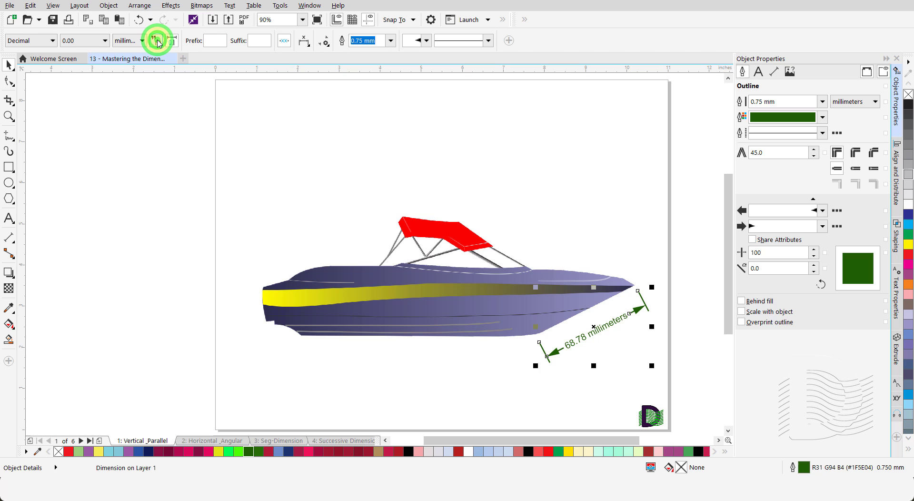
pyautogui.click(560, 393)
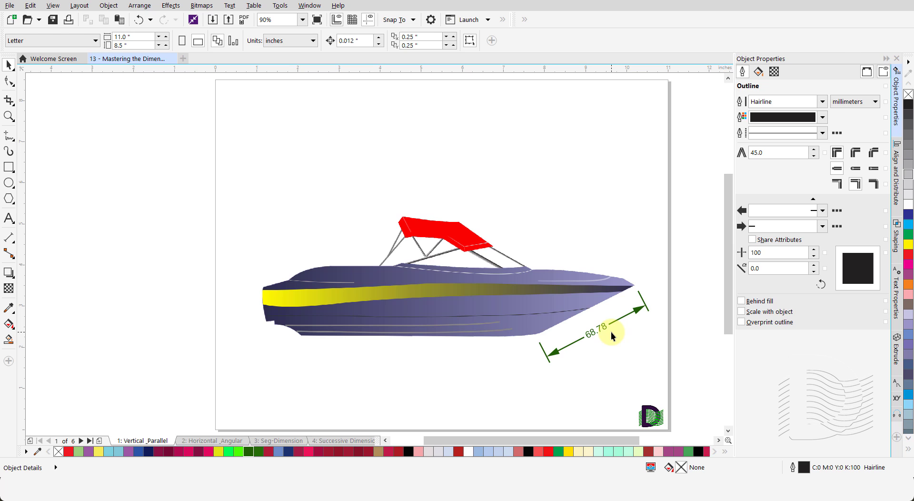
pyautogui.click(556, 353)
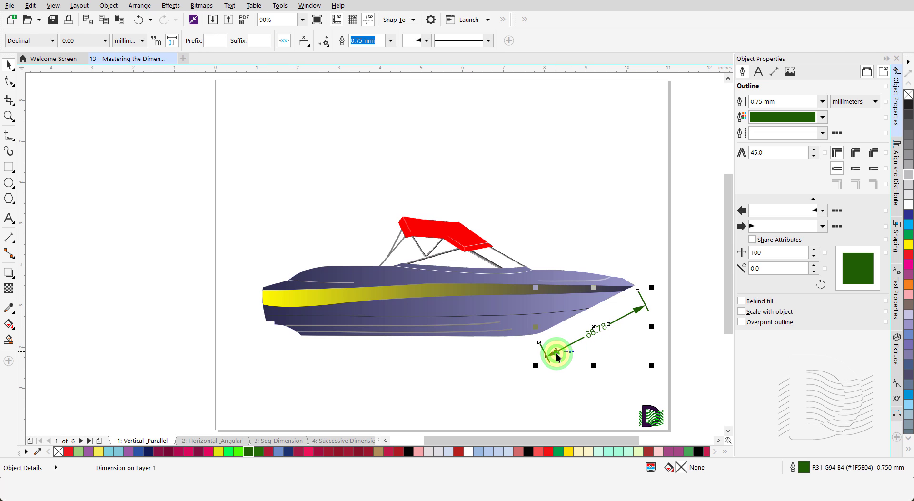
pyautogui.click(158, 41)
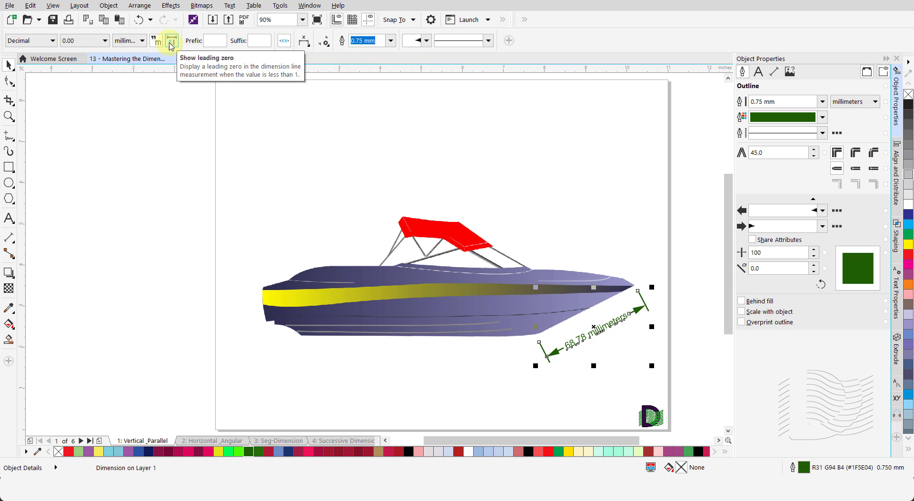
# - Set the bow dimension's units to ft and turn off the leading zero in its measurement
pyautogui.click(143, 41)
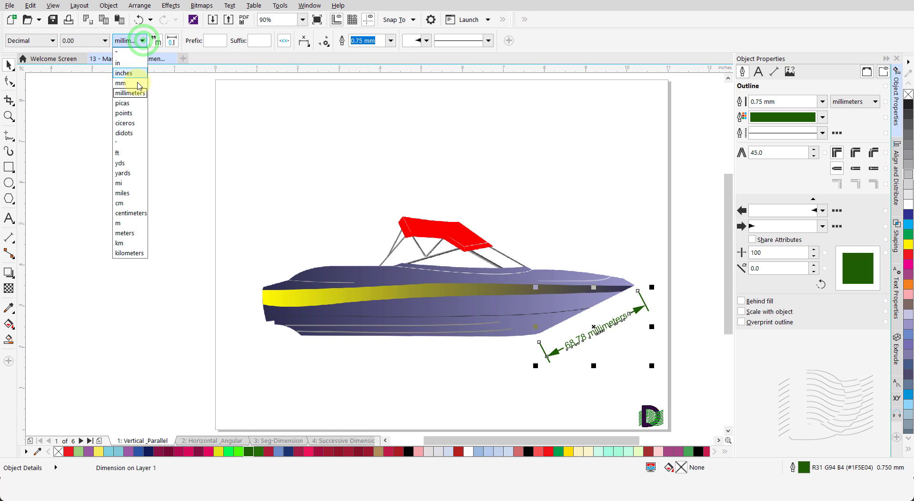
pyautogui.click(128, 153)
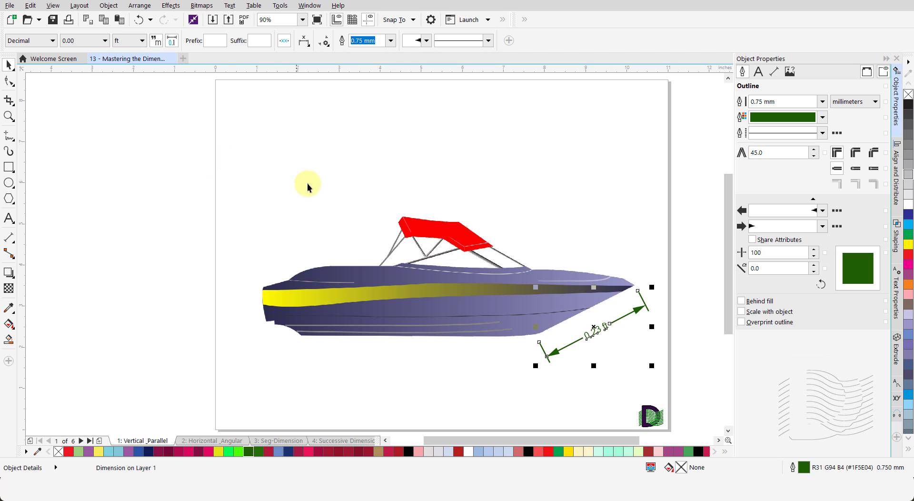
pyautogui.click(561, 378)
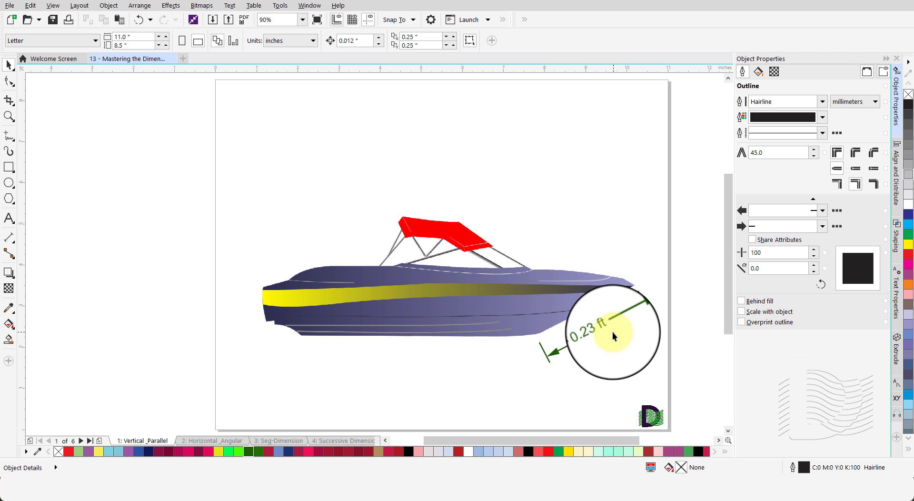
pyautogui.click(555, 352)
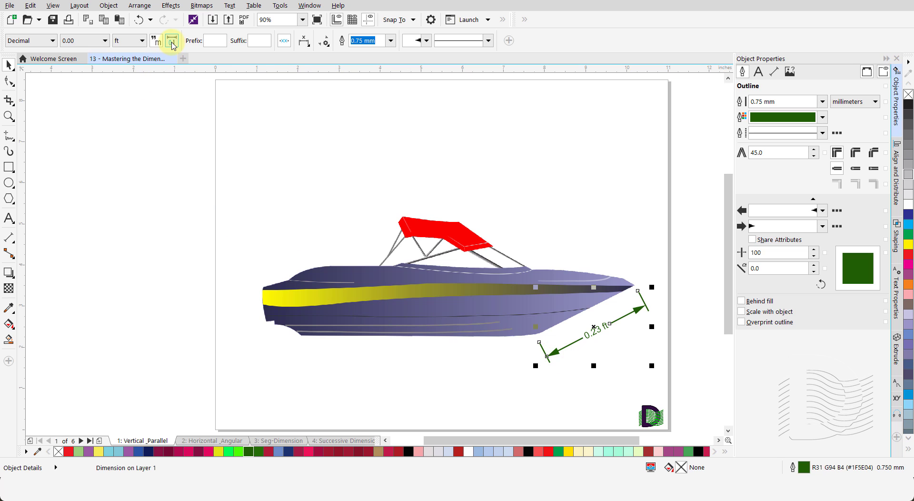
pyautogui.click(172, 46)
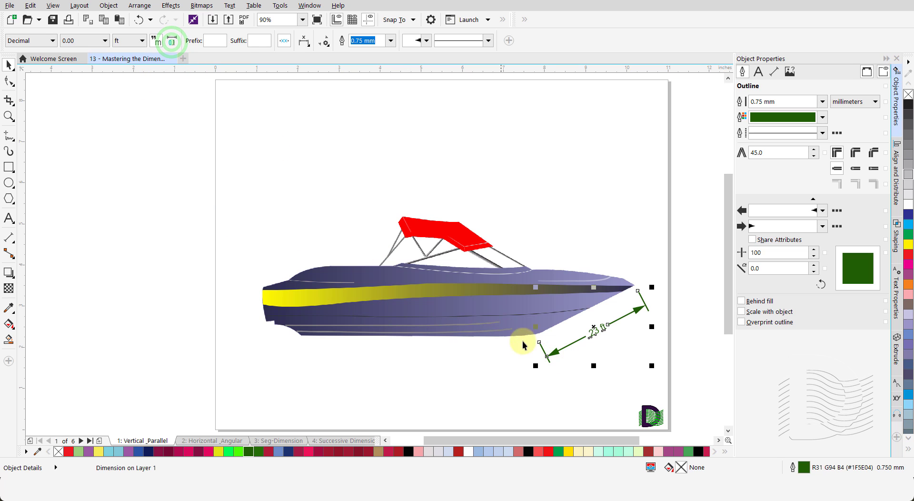
# - Turn the leading zero of the bow dimension back on and set its units to the inch mark (")
pyautogui.click(548, 383)
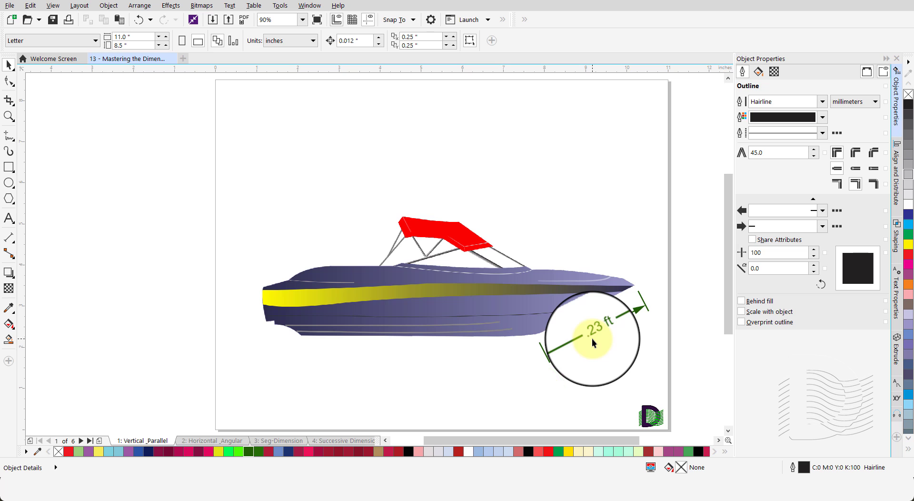
pyautogui.click(555, 355)
pyautogui.click(172, 42)
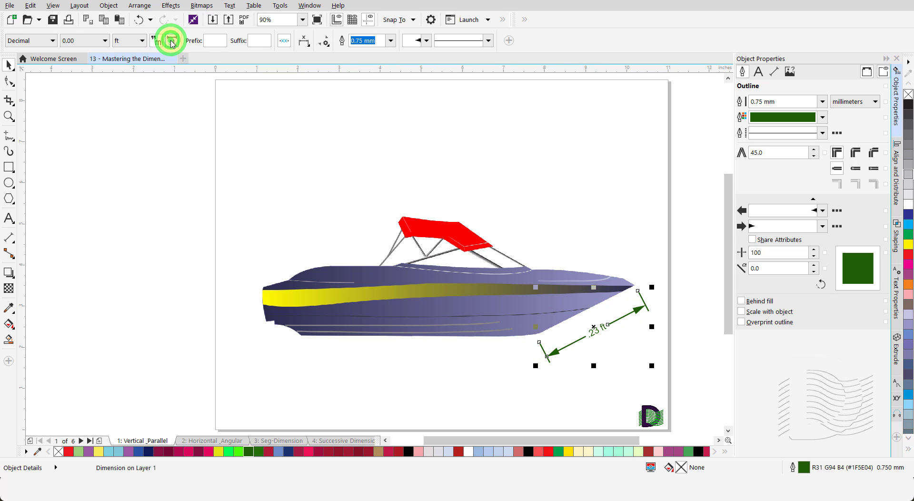
pyautogui.click(138, 40)
pyautogui.click(133, 53)
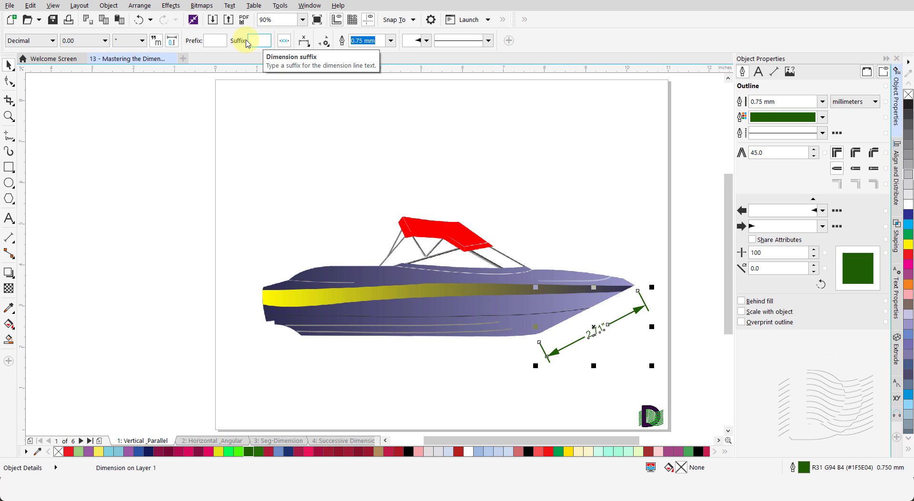
# - Add the prefix Bow and the suffix Approx. to the bow dimension's text and deselect it
pyautogui.click(217, 39)
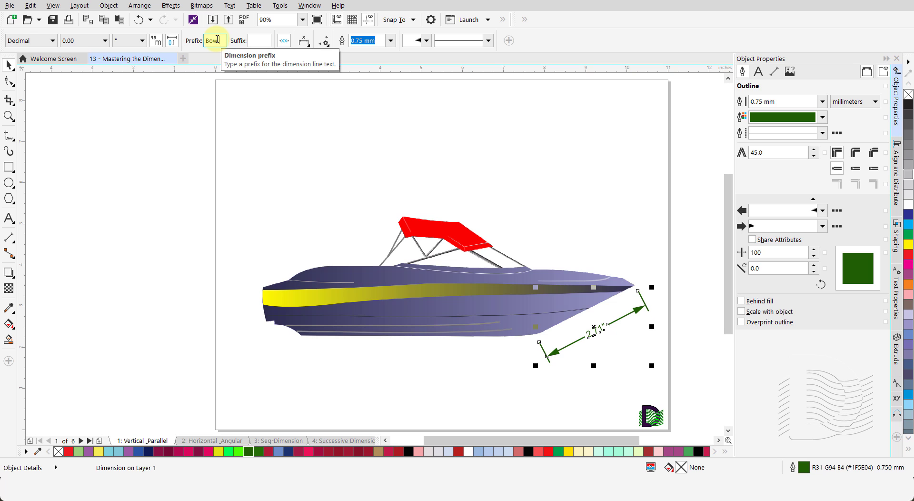
pyautogui.press('Return')
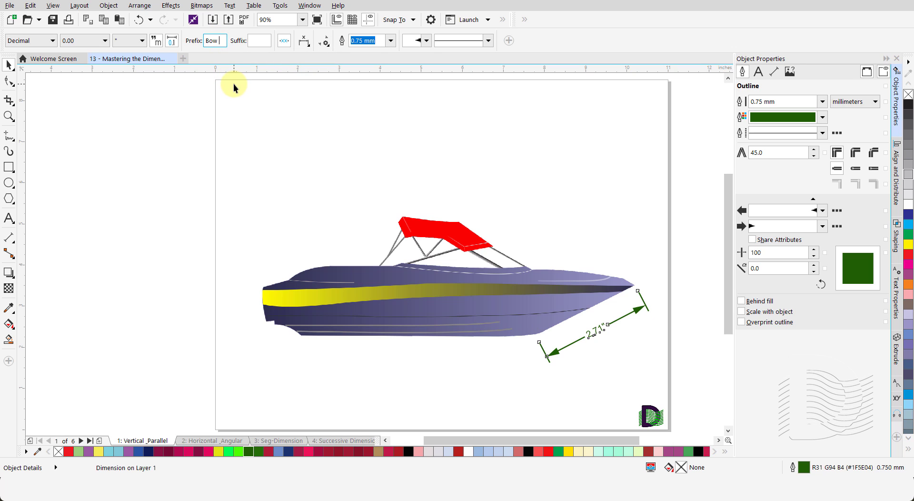
pyautogui.press('Tab')
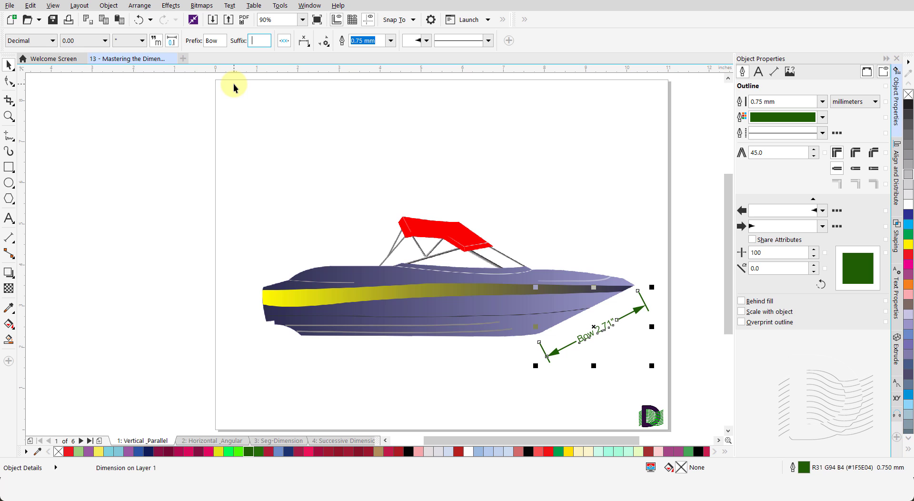
pyautogui.write('Approx.')
pyautogui.press('Return')
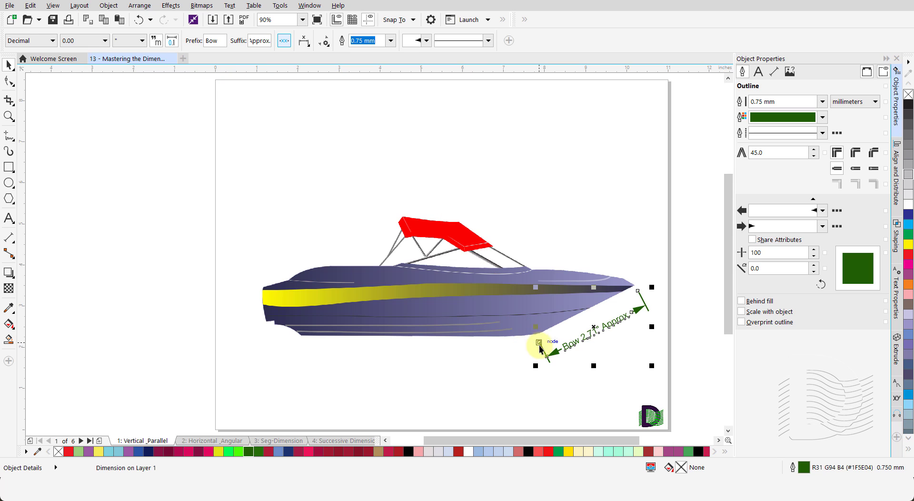
pyautogui.click(572, 378)
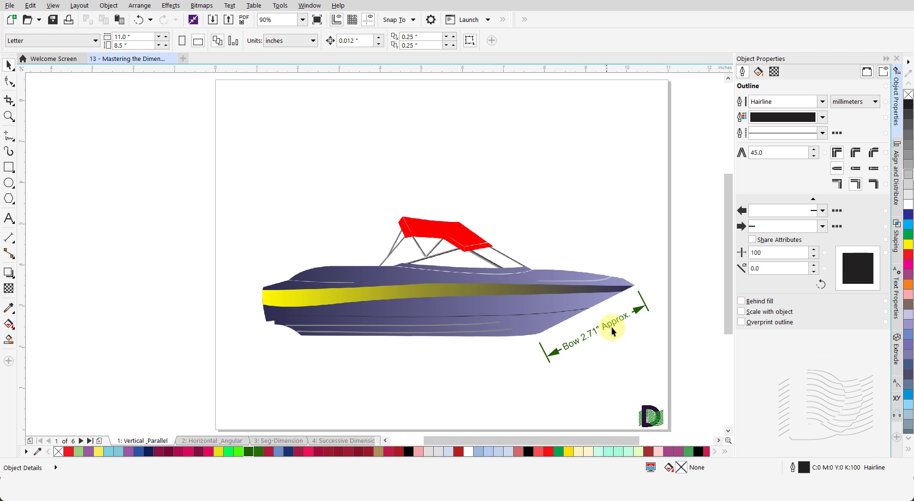
# - Clear both the prefix and the suffix from the bow dimension's text
pyautogui.click(556, 356)
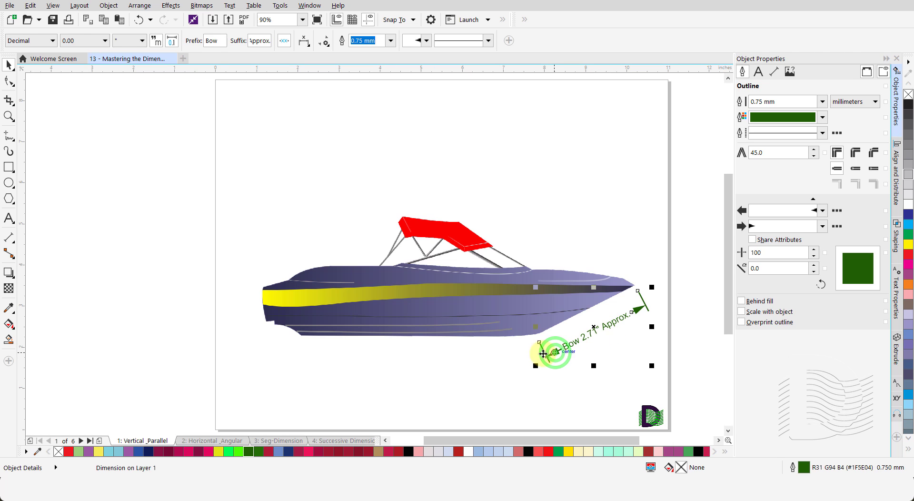
pyautogui.doubleClick(214, 40)
pyautogui.press('BackSpace')
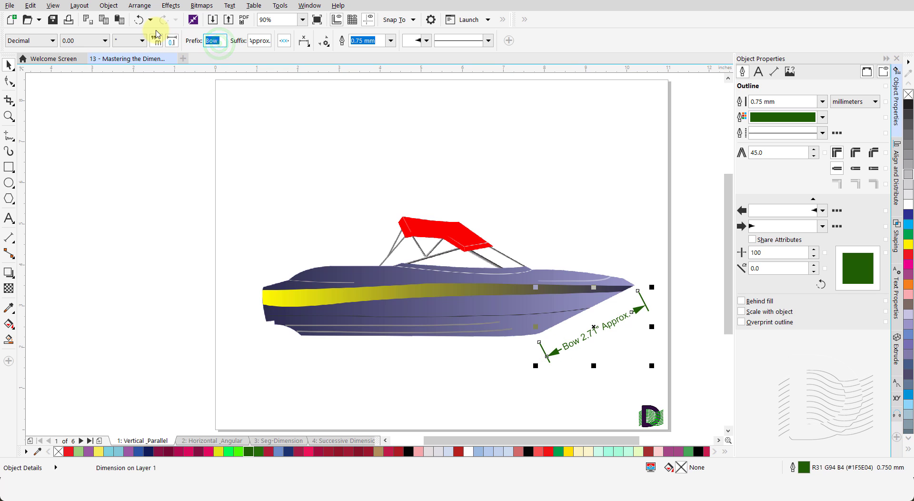
pyautogui.press('Tab')
pyautogui.press('BackSpace')
pyautogui.press('Tab')
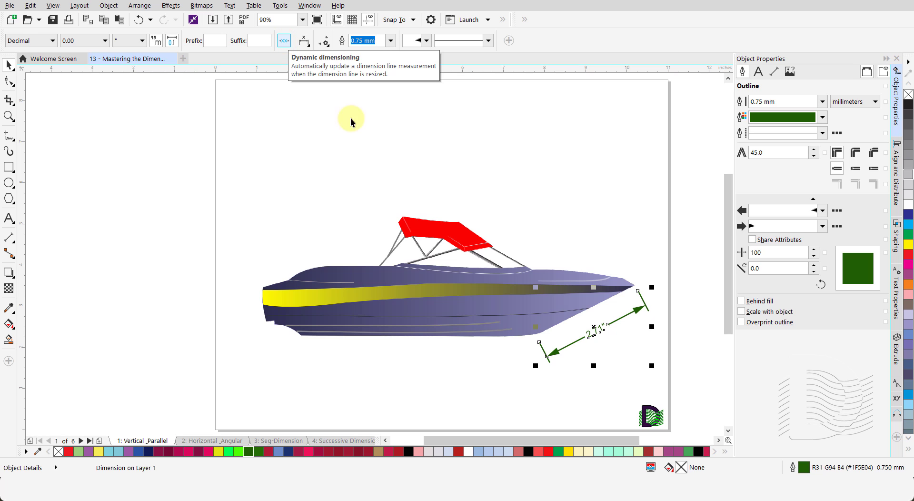
# - With dynamic dimensioning on, stretch the boat upward to about 5.81 inches tall, deselect it, and undo the stretch
pyautogui.click(416, 293)
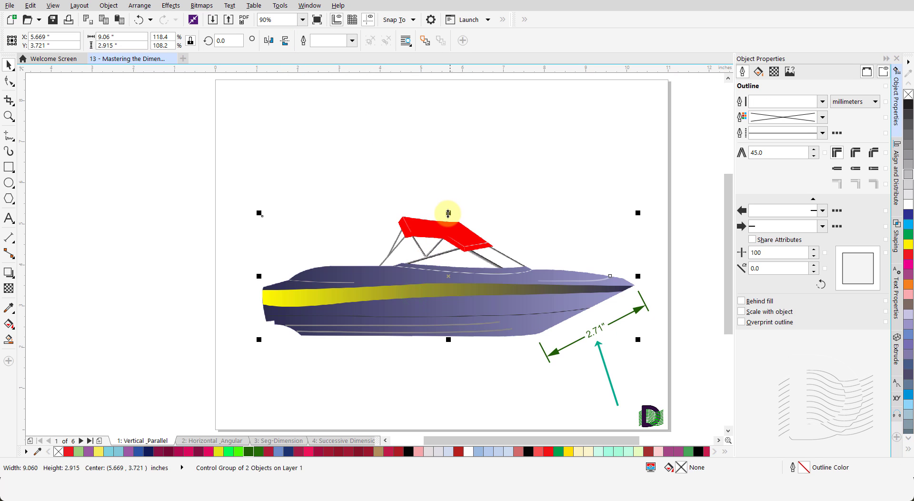
pyautogui.moveTo(448, 212); pyautogui.dragTo(431, 95)
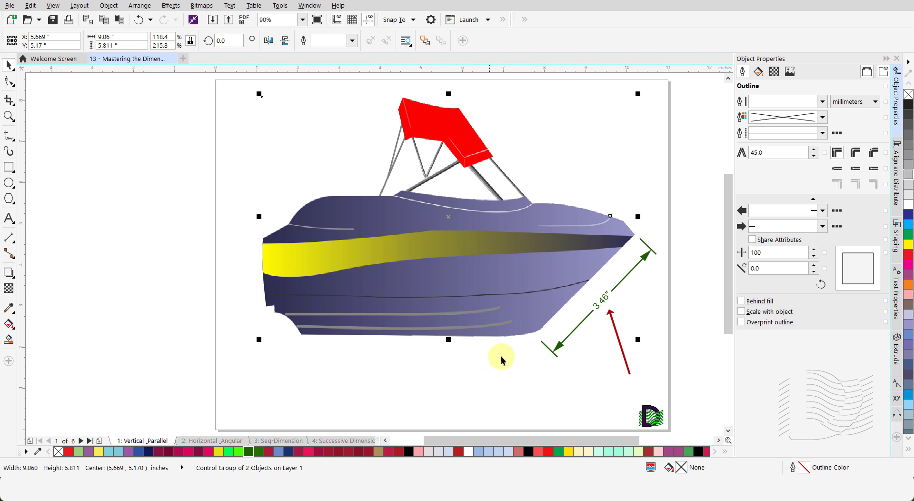
pyautogui.click(565, 376)
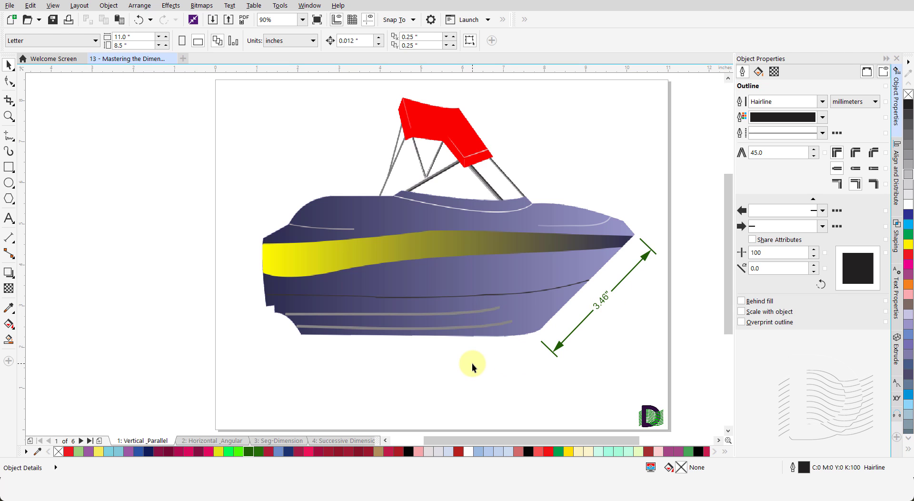
pyautogui.hotkey('ctrl', 'z')
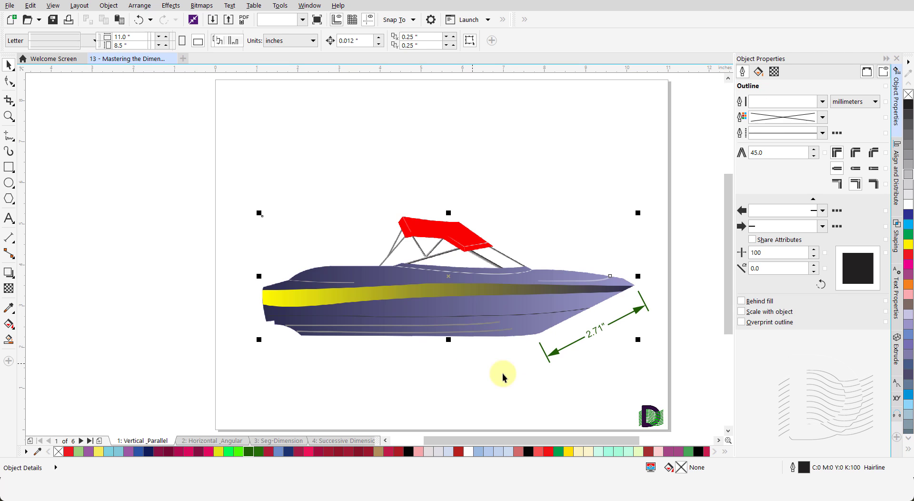
# - Turn off dynamic dimensioning for the bow dimension, stretch the boat upward to about 5.73 inches tall, and deselect it
pyautogui.click(556, 351)
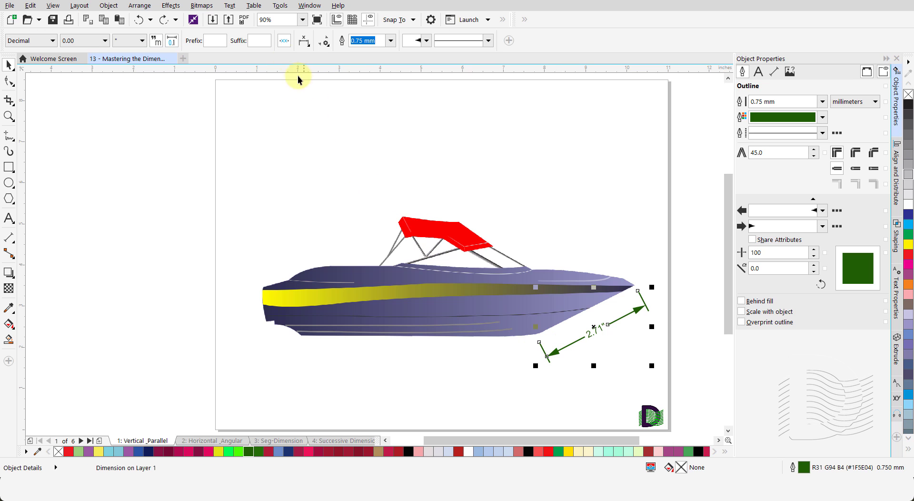
pyautogui.click(284, 42)
pyautogui.click(443, 290)
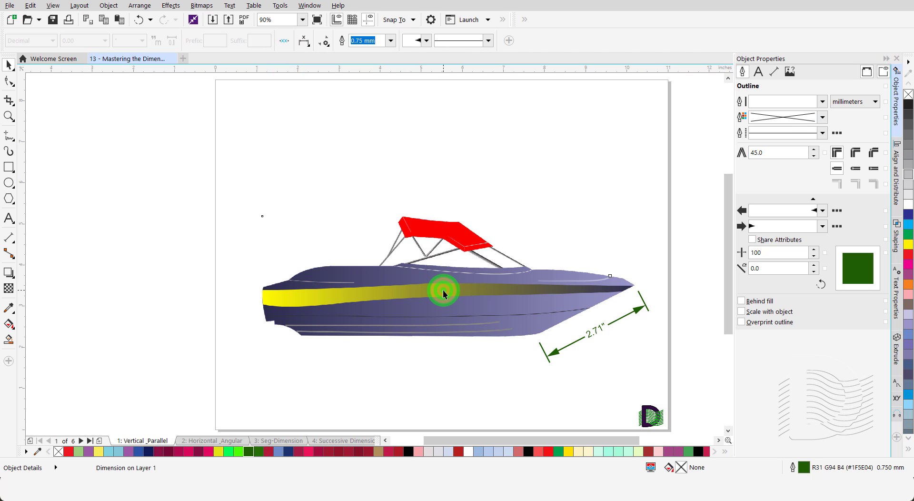
pyautogui.moveTo(447, 211); pyautogui.dragTo(448, 97)
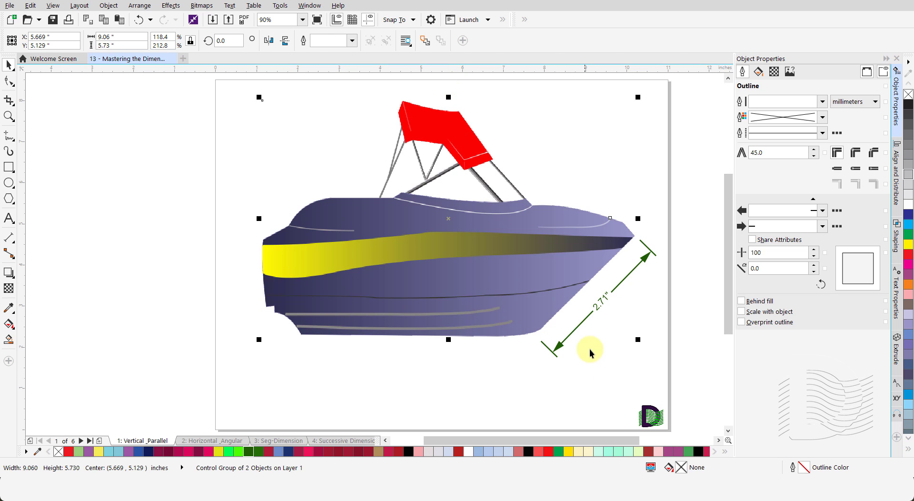
pyautogui.click(576, 385)
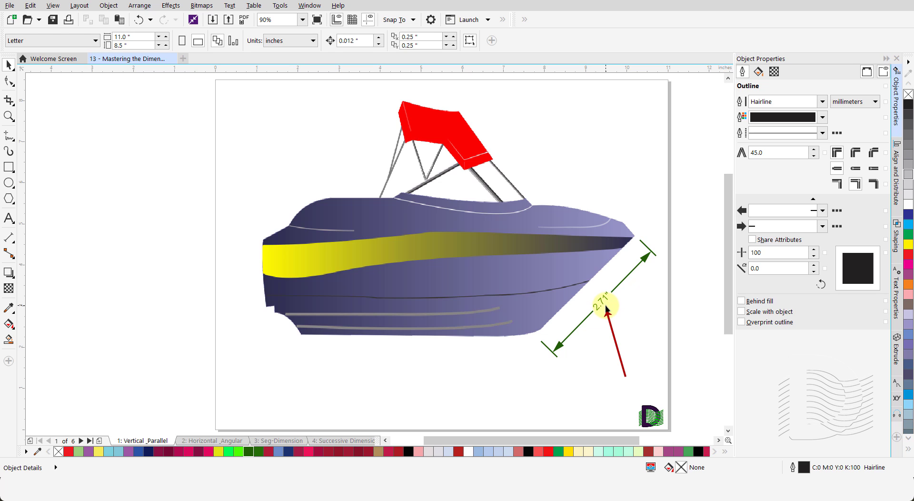
# - Undo the boat's vertical stretch, turn dynamic dimensioning back on for the bow dimension, and deselect it
pyautogui.click(556, 350)
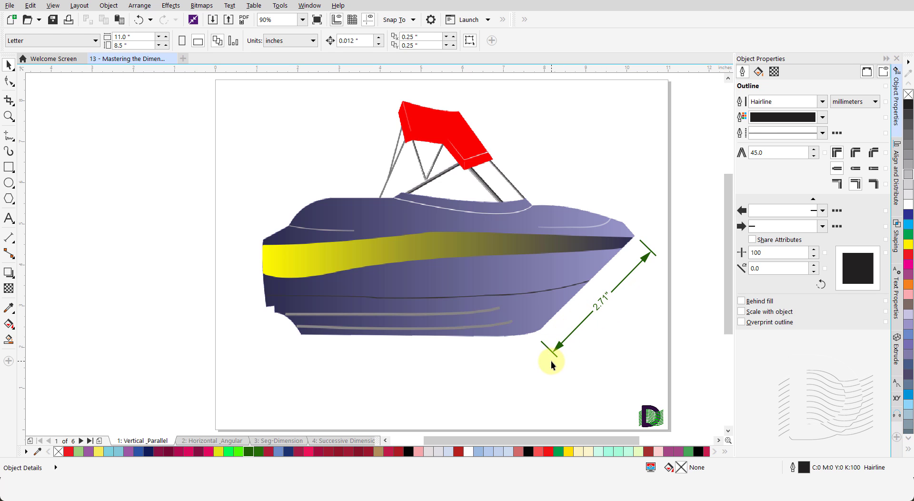
pyautogui.hotkey('ctrl', 'z')
pyautogui.click(556, 350)
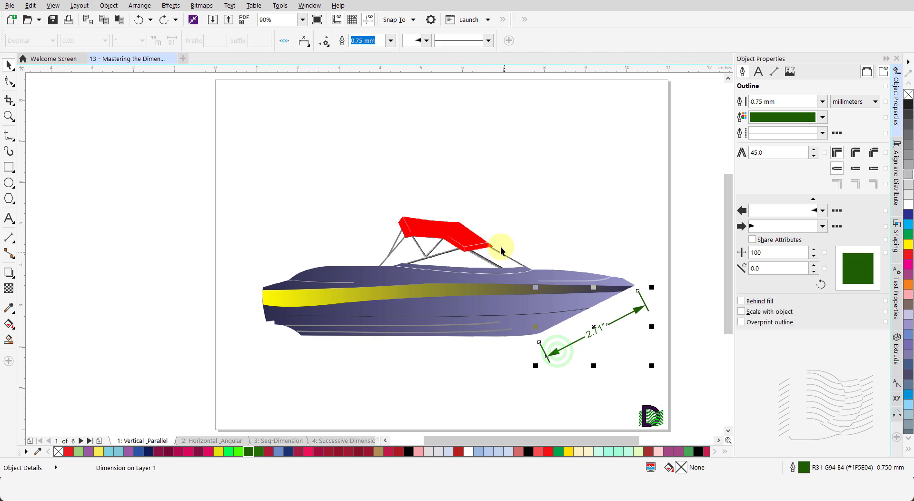
pyautogui.click(284, 41)
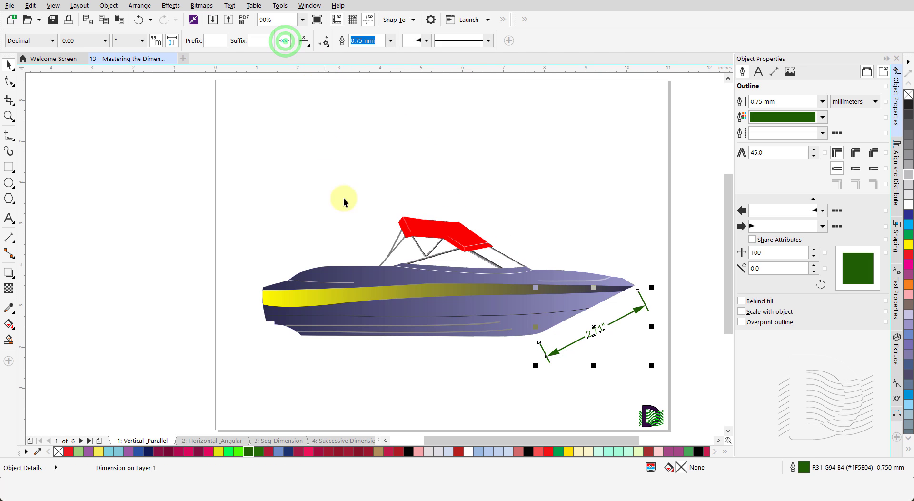
pyautogui.click(553, 379)
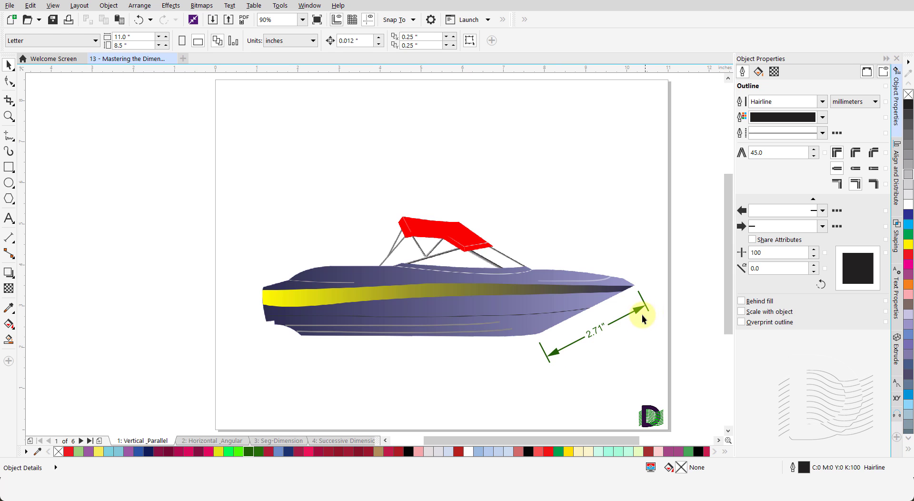
# - Place the bow dimension's text above the dimension line and deselect the dimension
pyautogui.click(555, 350)
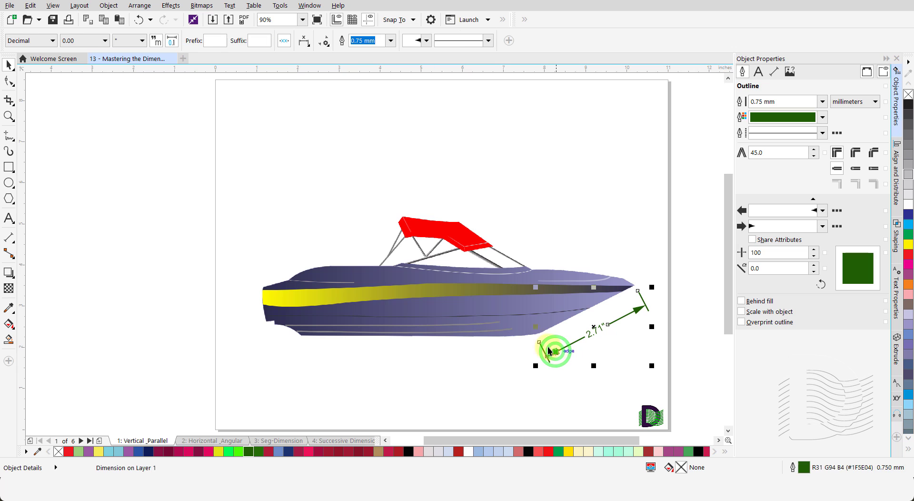
pyautogui.click(305, 41)
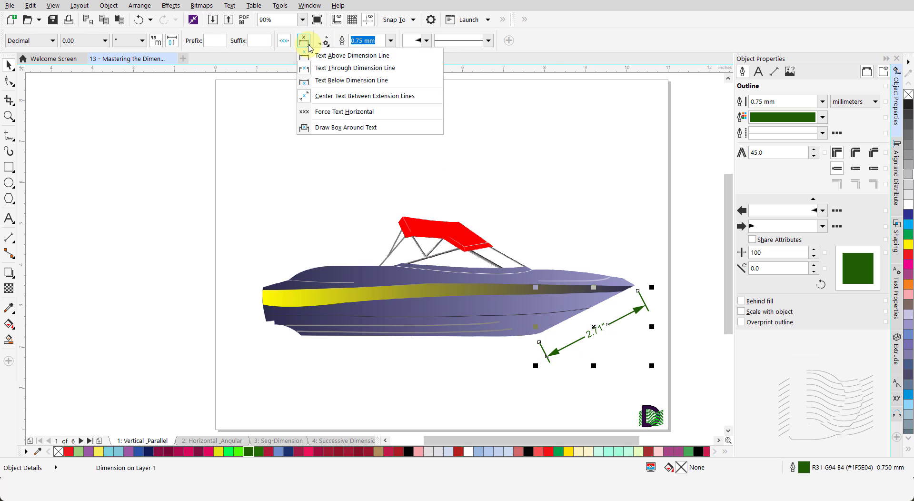
pyautogui.click(388, 56)
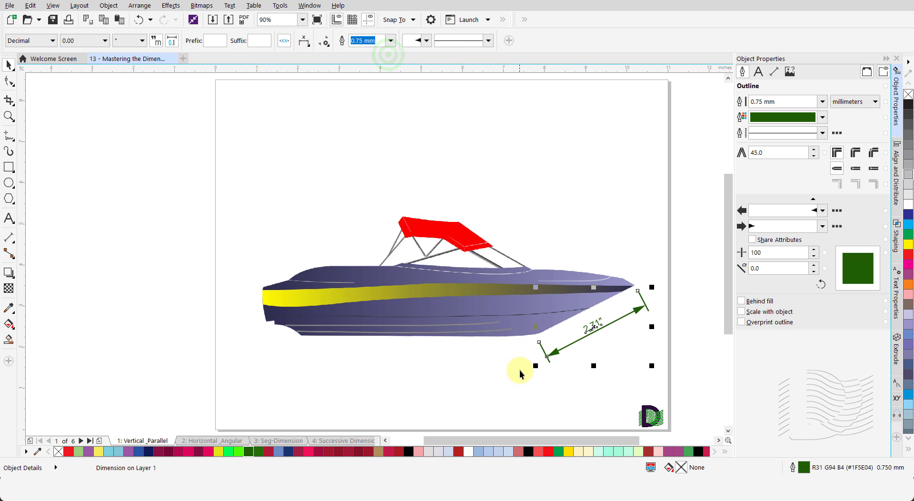
pyautogui.click(527, 384)
# - Place the bow dimension's text below the dimension line and deselect the dimension
pyautogui.click(552, 352)
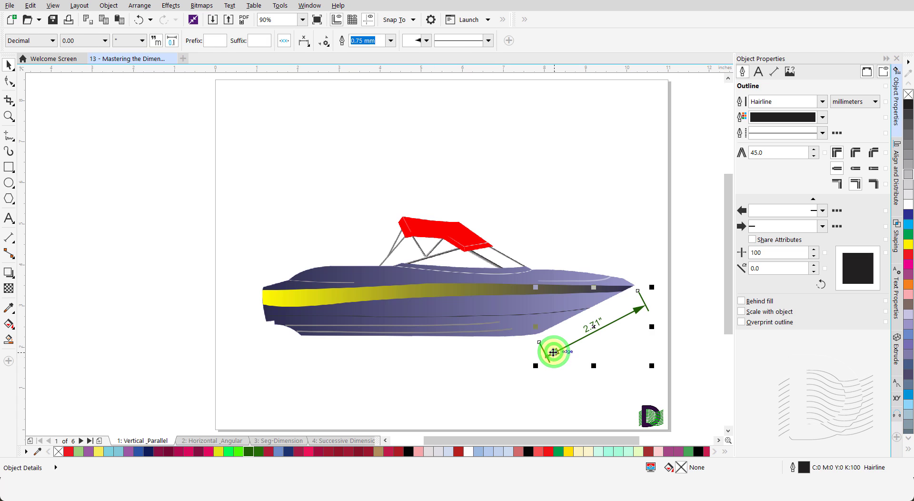
pyautogui.click(306, 43)
pyautogui.click(321, 80)
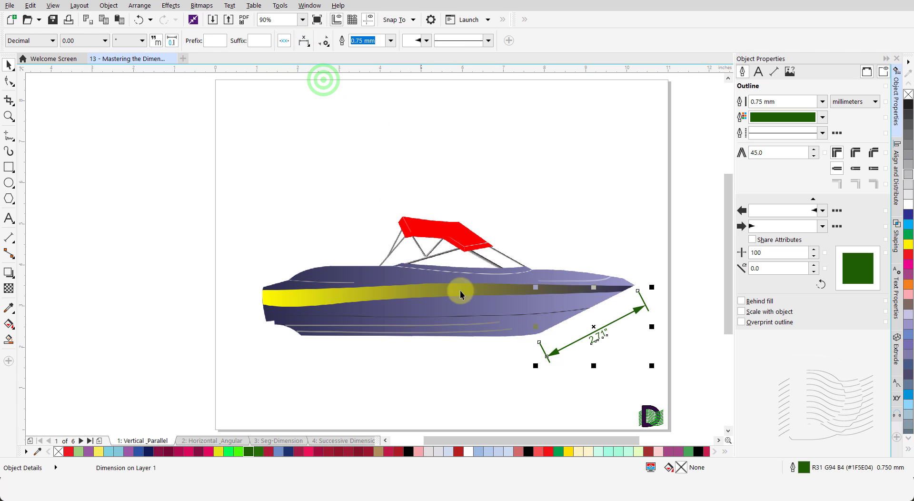
pyautogui.click(510, 367)
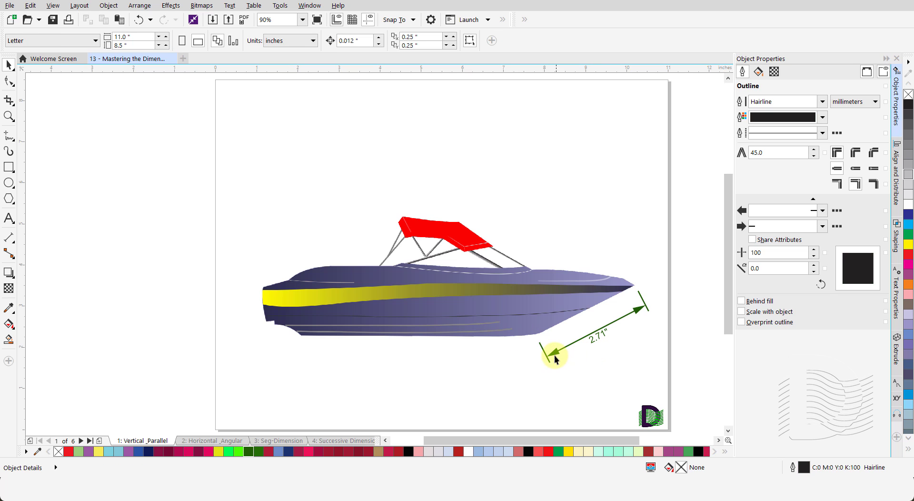
# - Try forcing the bow dimension's text horizontal and deselect the dimension
pyautogui.click(554, 353)
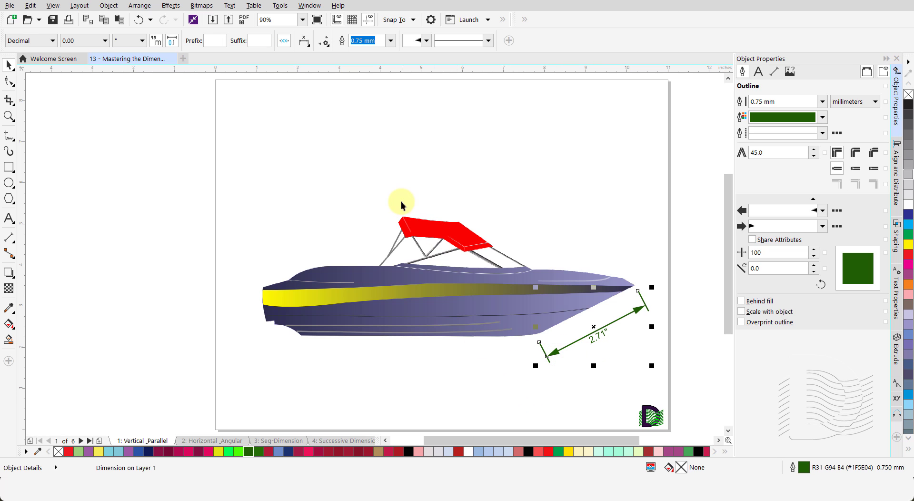
pyautogui.click(305, 40)
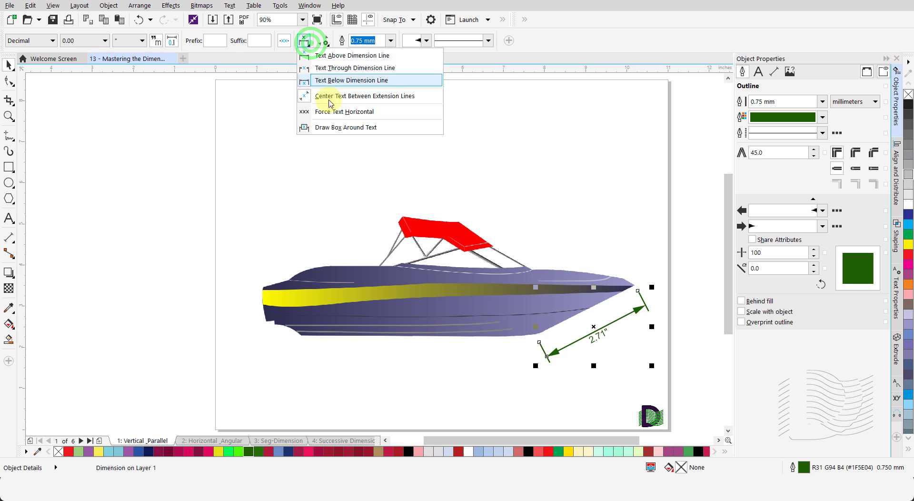
pyautogui.click(335, 113)
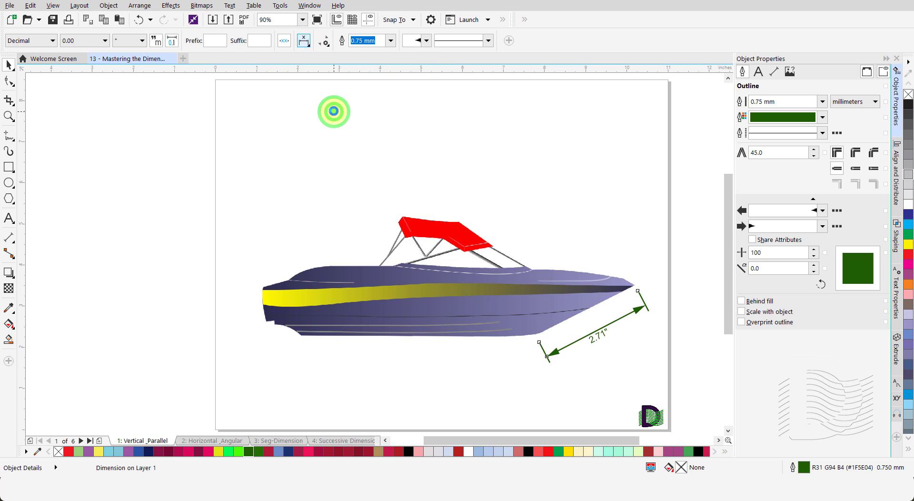
pyautogui.click(567, 388)
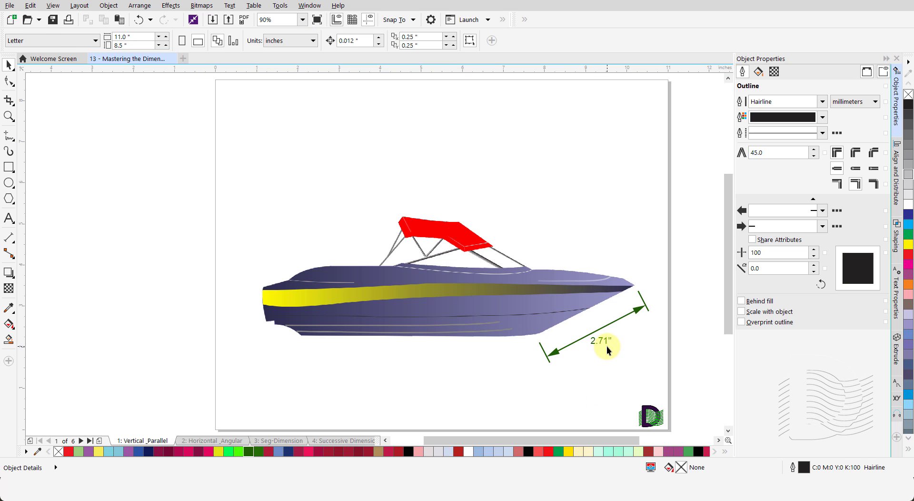
# - Place the bow dimension's text through the dimension line, centre it between the extension lines, and deselect the dimension
pyautogui.click(570, 356)
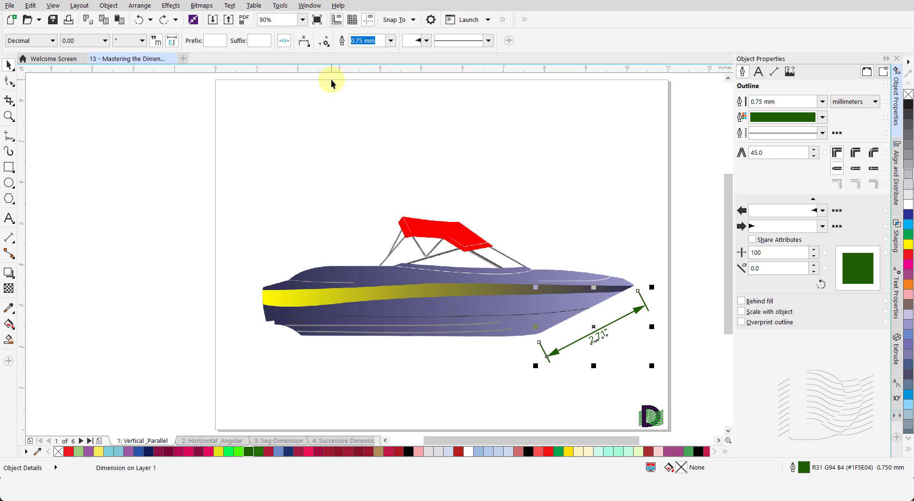
pyautogui.click(305, 42)
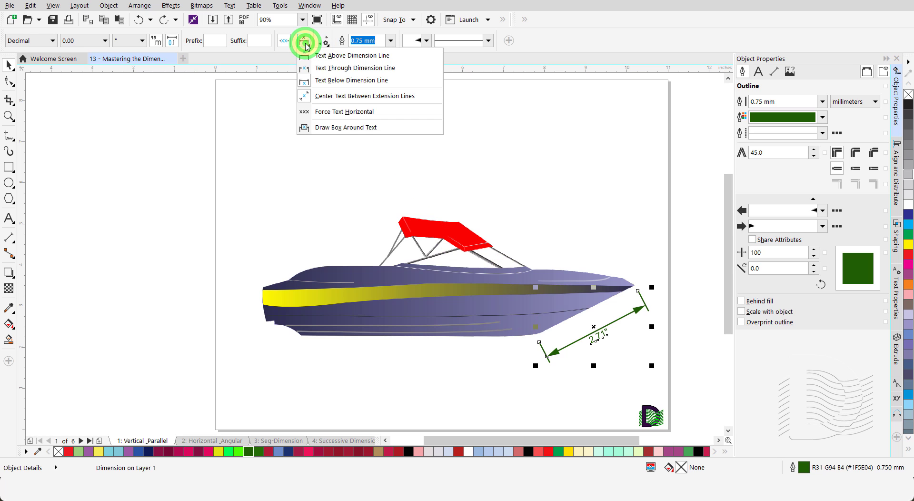
pyautogui.click(349, 72)
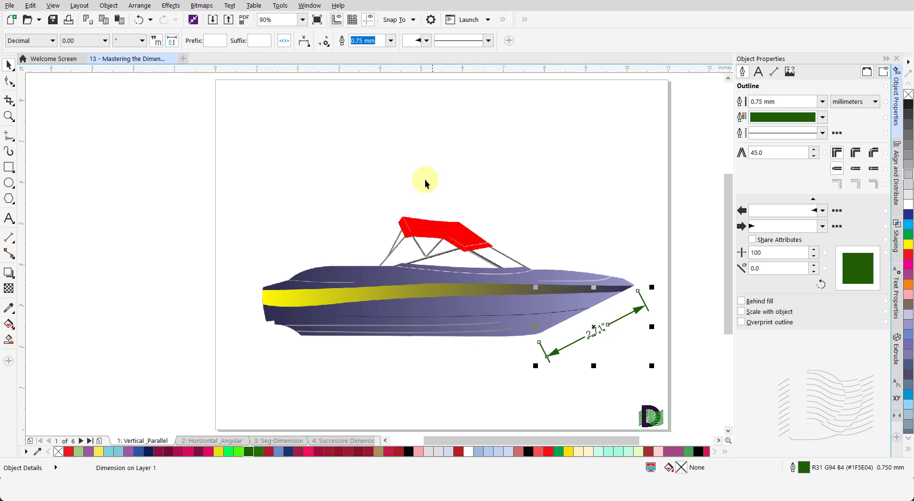
pyautogui.click(304, 41)
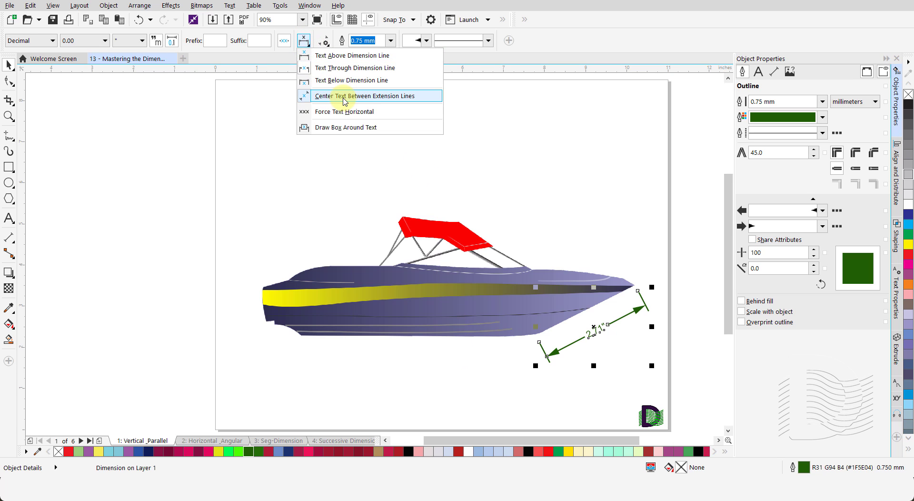
pyautogui.click(382, 98)
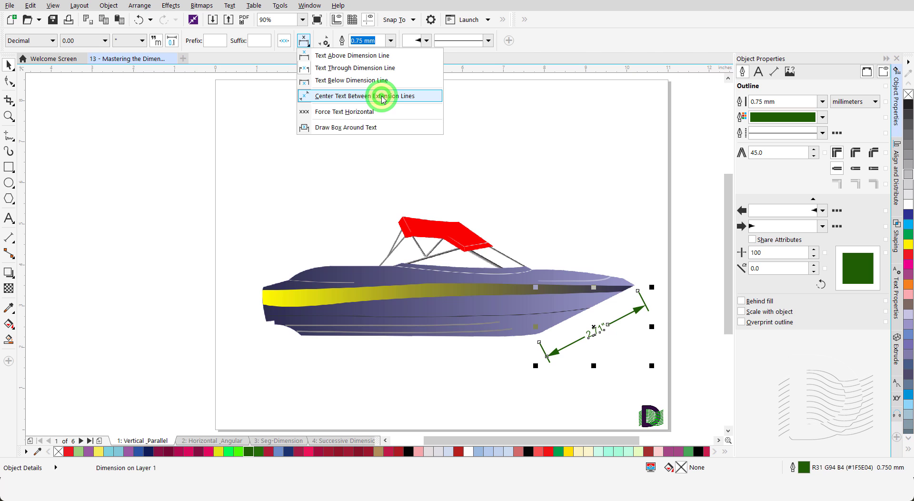
pyautogui.click(541, 381)
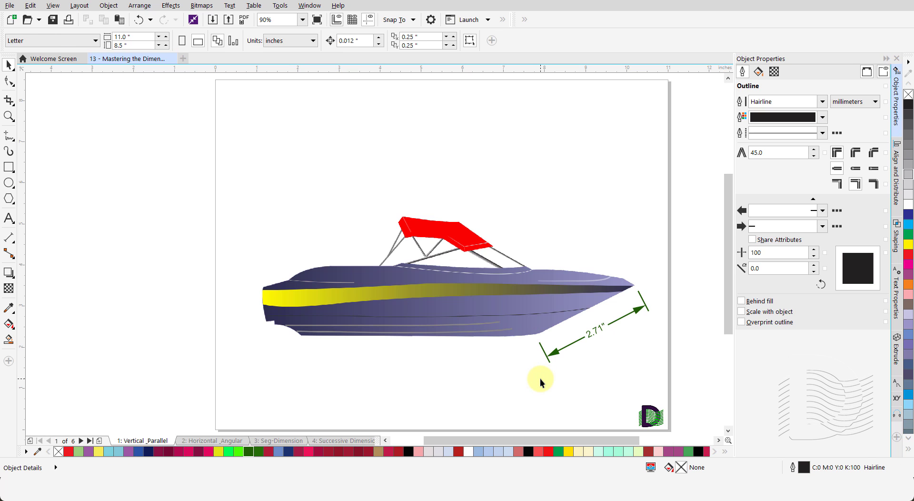
# - Move the bow dimension's text along the dimension line towards the bow tip and deselect it
pyautogui.click(590, 334)
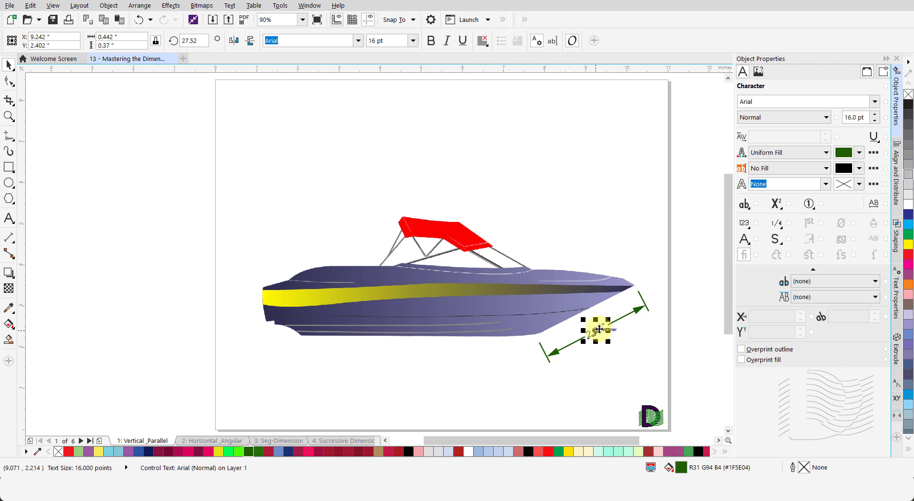
pyautogui.click(599, 330)
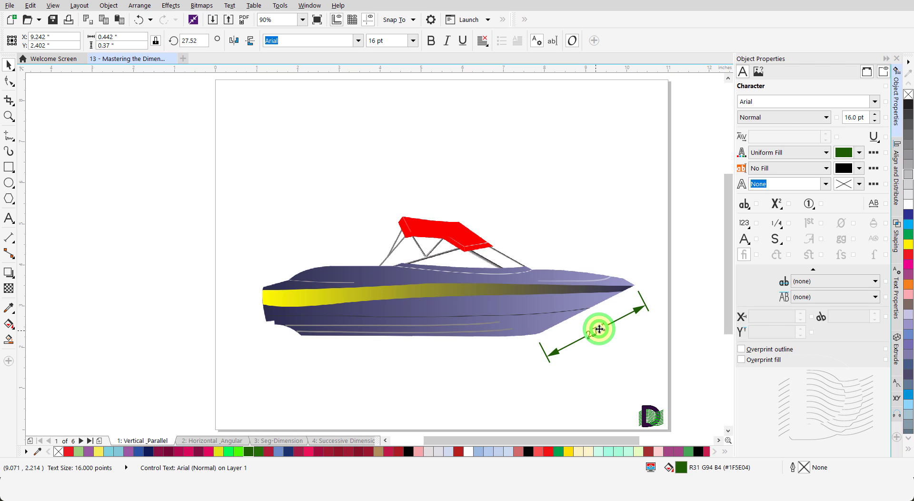
pyautogui.moveTo(600, 328); pyautogui.dragTo(619, 325)
pyautogui.click(584, 370)
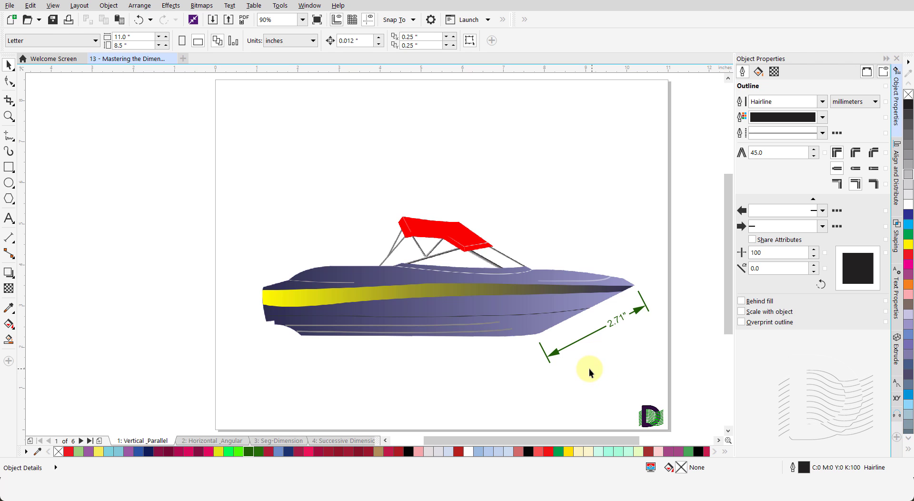
# - Centre the bow dimension's text between the extension lines, draw a box around it, and deselect the dimension
pyautogui.click(555, 352)
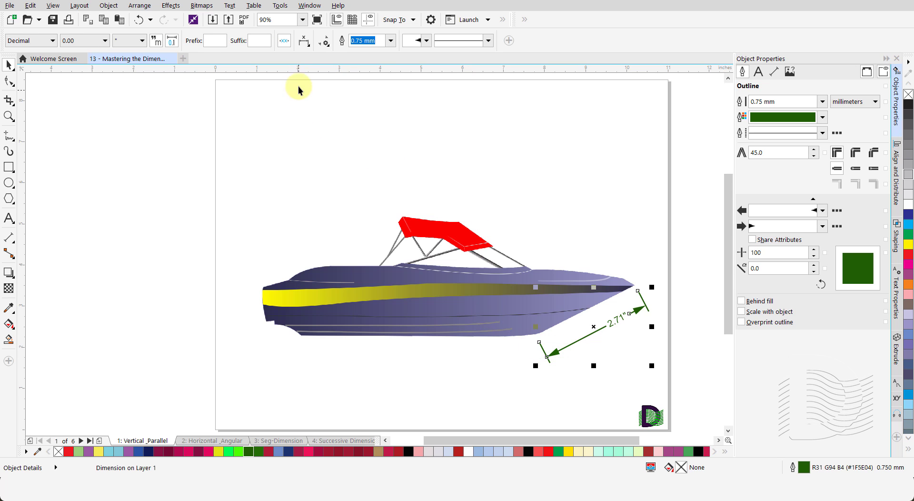
pyautogui.click(305, 42)
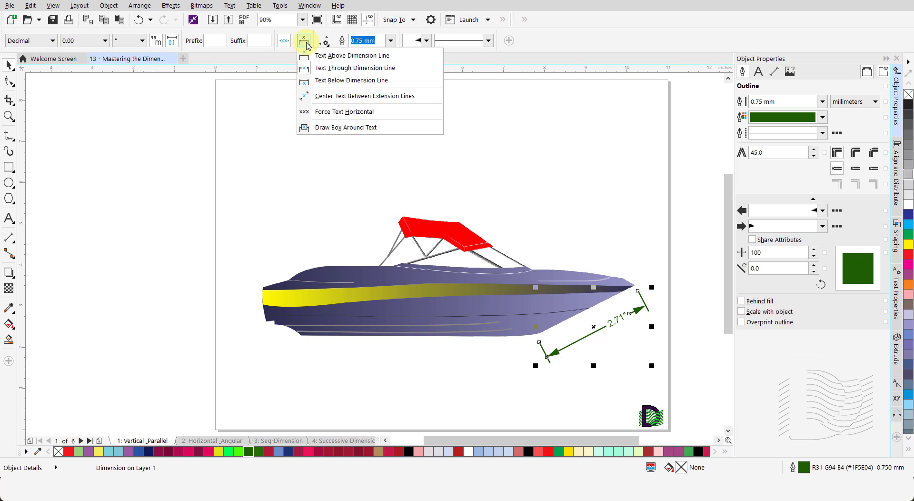
pyautogui.click(364, 96)
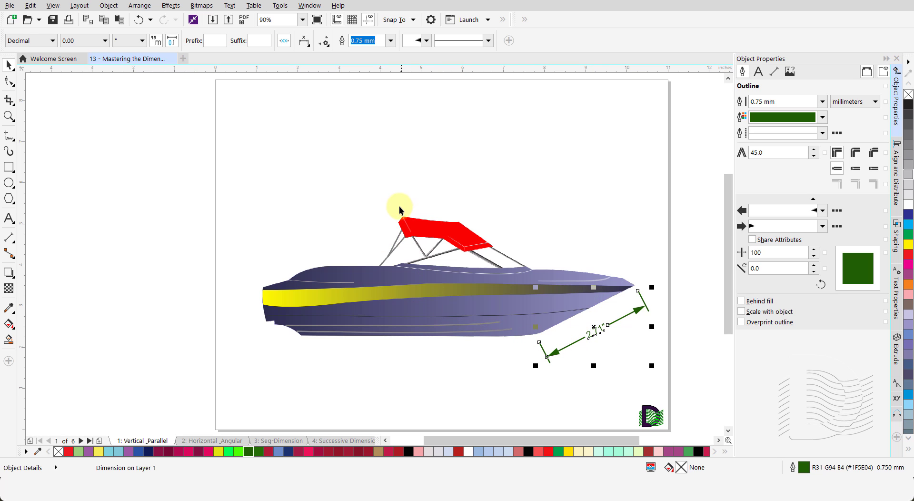
pyautogui.click(307, 43)
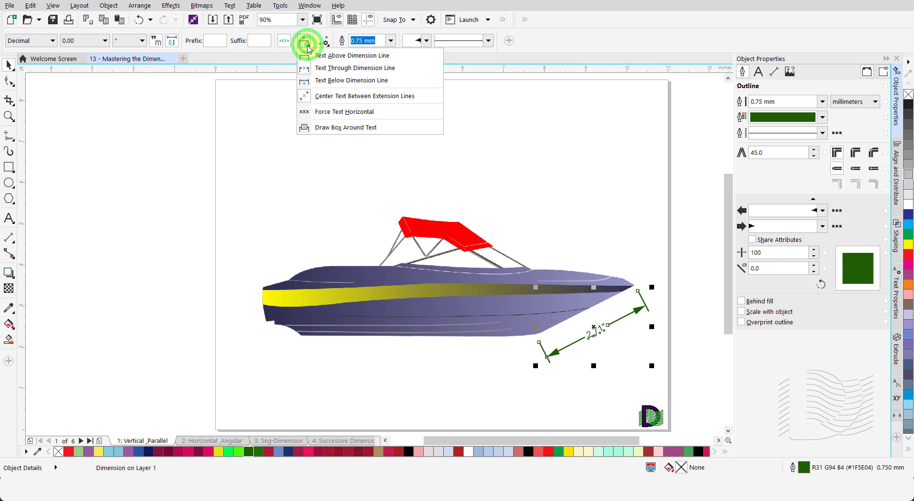
pyautogui.click(341, 128)
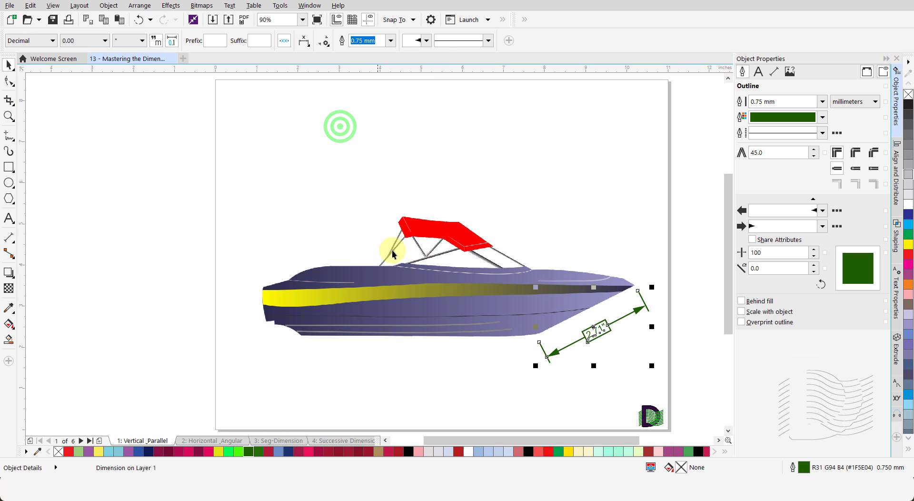
pyautogui.click(492, 362)
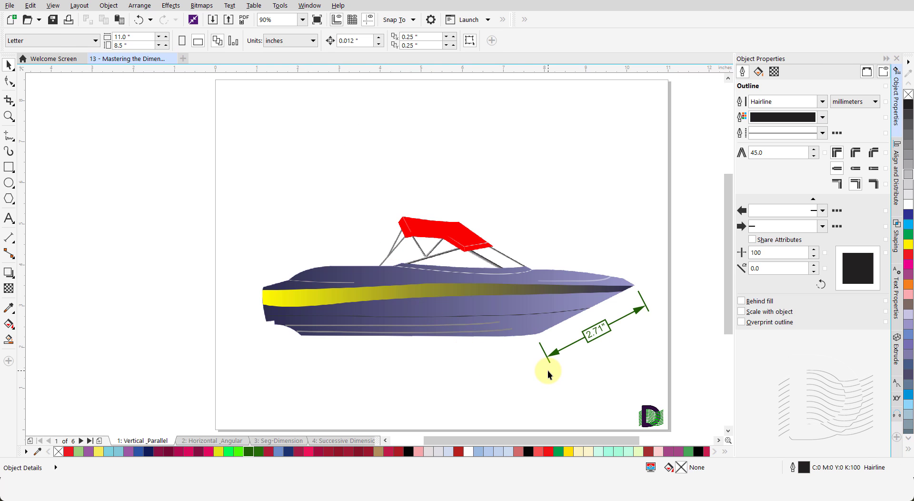
# - Set the bow dimension's extension lines to a custom distance of 0.25 inches from the object and deselect the dimension
pyautogui.click(556, 354)
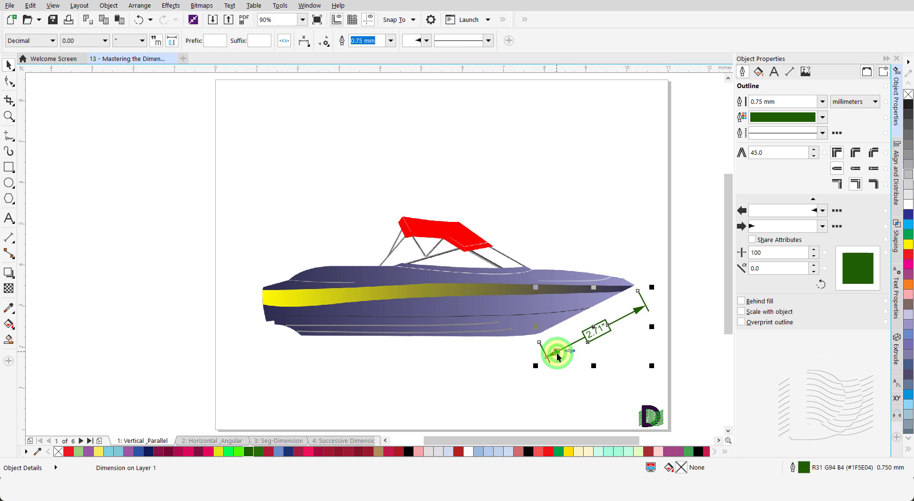
pyautogui.click(327, 45)
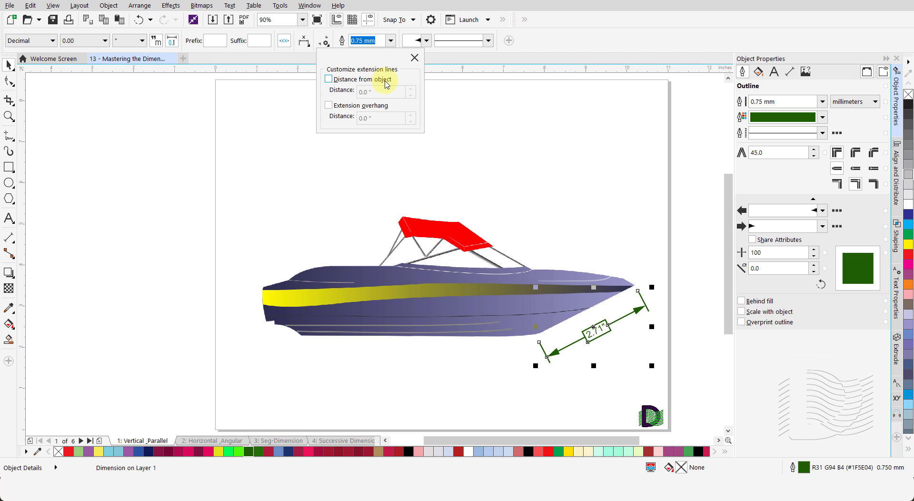
pyautogui.click(328, 79)
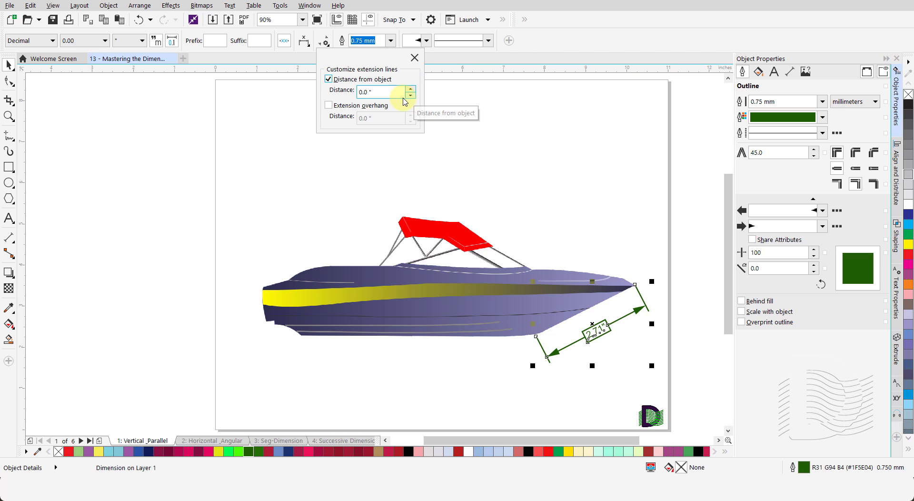
pyautogui.doubleClick(379, 91)
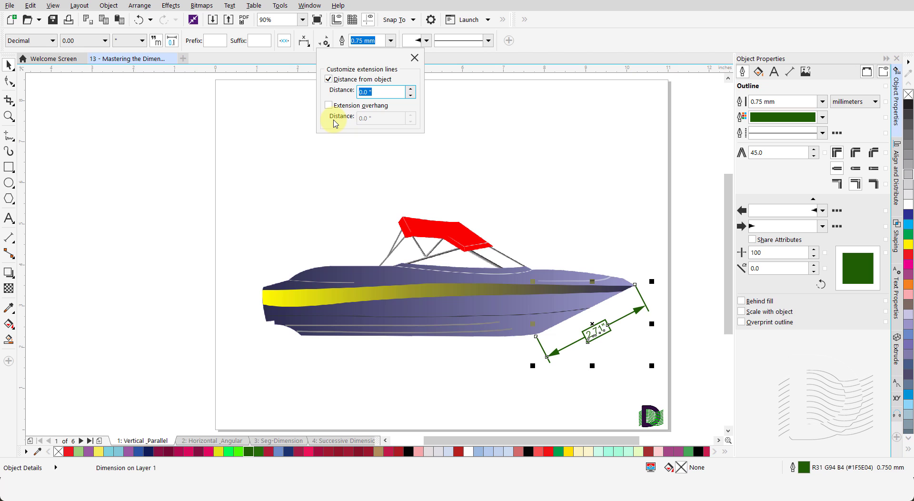
pyautogui.write('0.25')
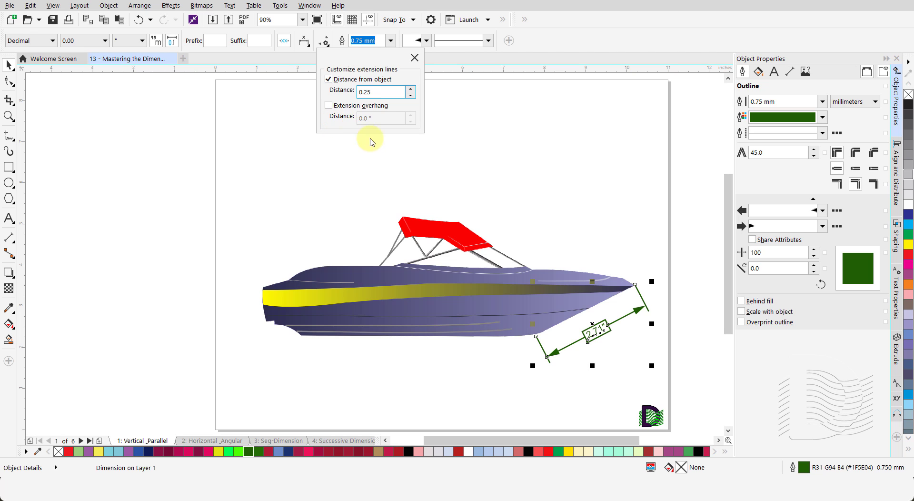
pyautogui.press('Tab')
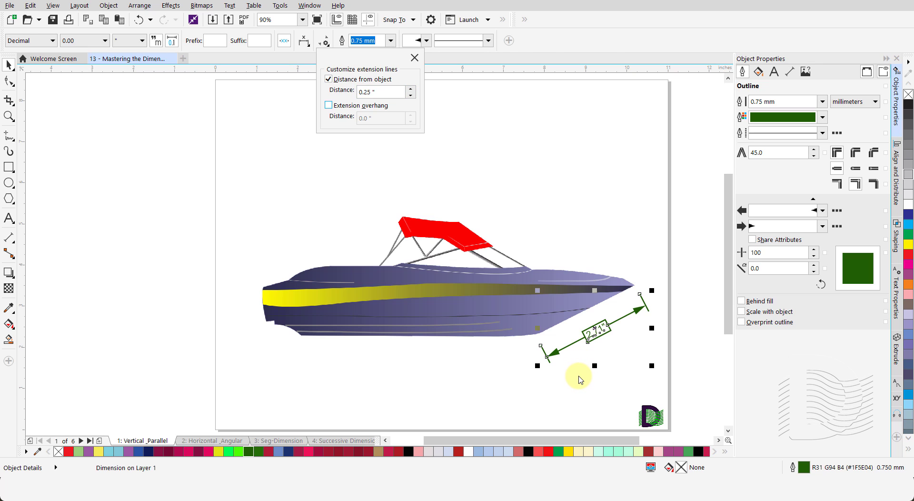
pyautogui.click(578, 378)
pyautogui.click(578, 375)
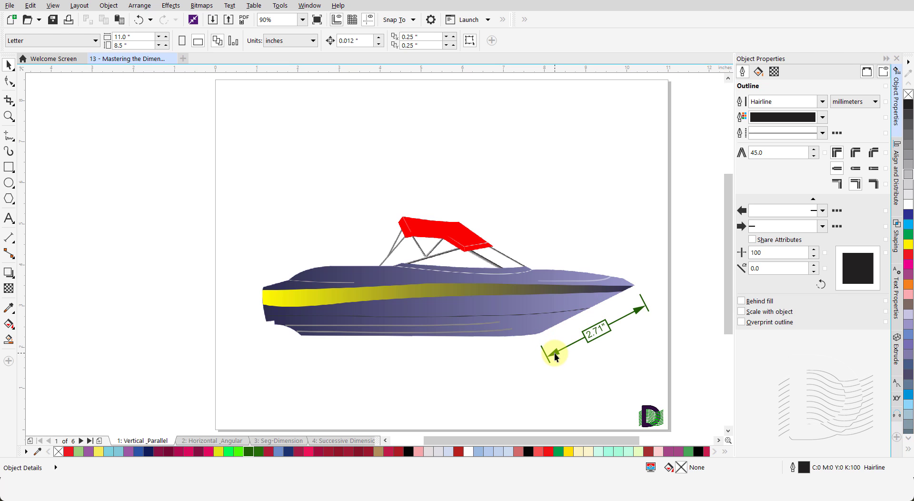
# - Set the extension overhang of the bow dimension's extension lines to 0.75 inches and deselect the dimension
pyautogui.click(554, 352)
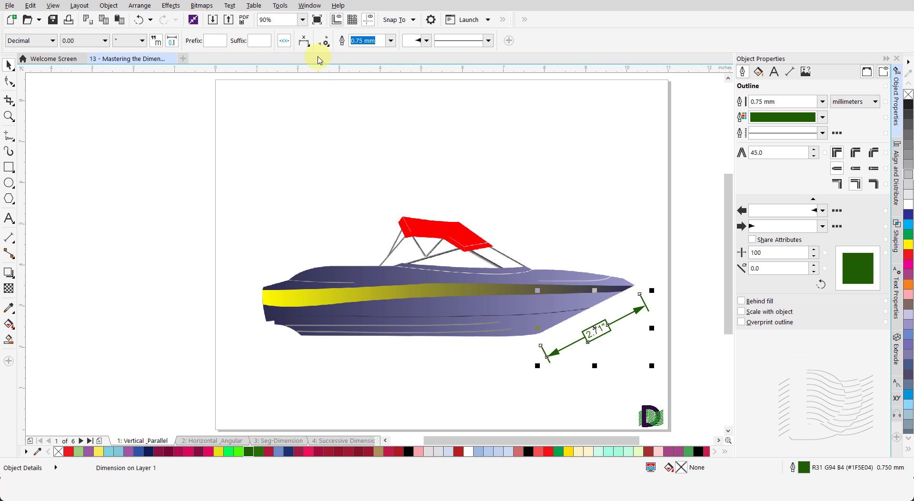
pyautogui.click(305, 41)
pyautogui.click(326, 42)
pyautogui.click(326, 41)
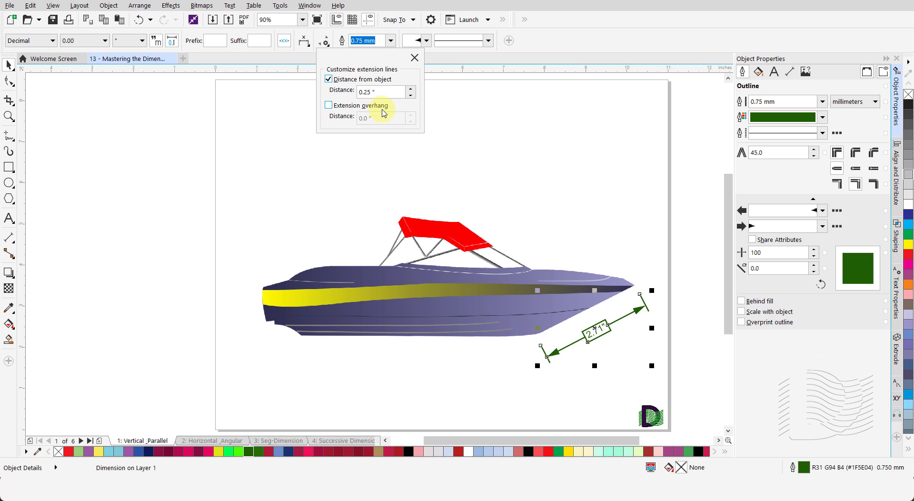
pyautogui.click(328, 106)
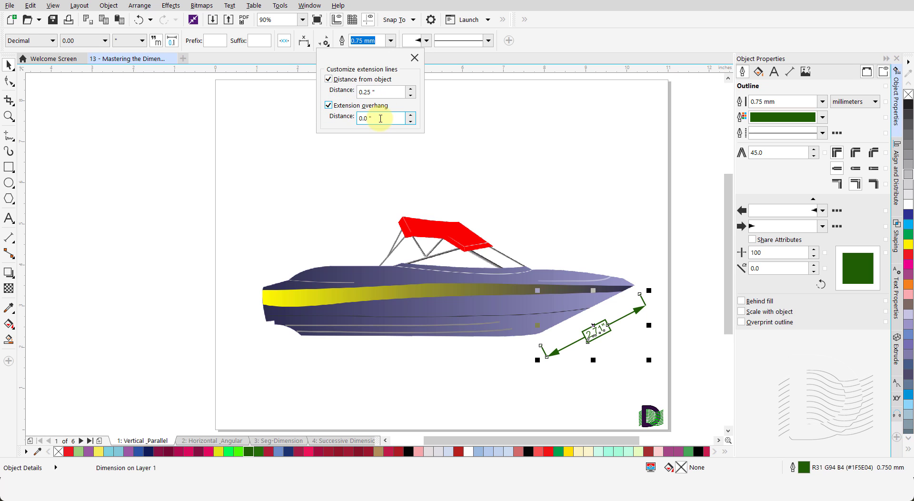
pyautogui.doubleClick(387, 118)
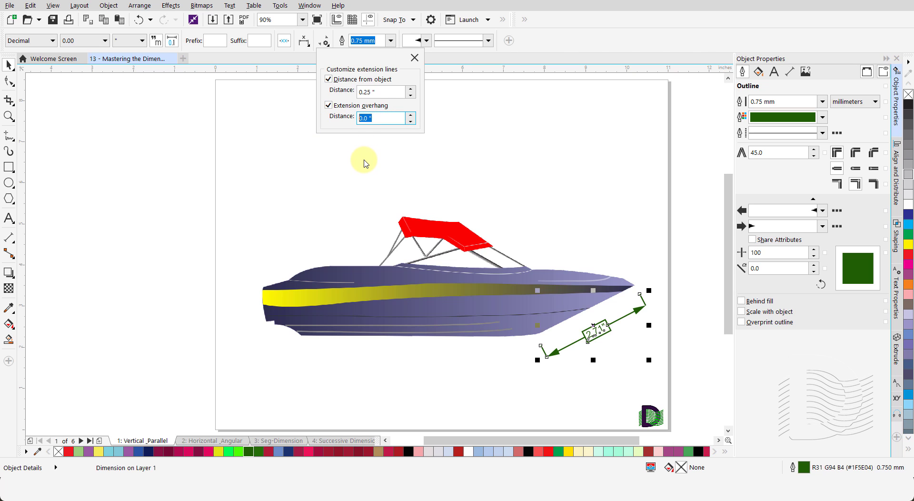
pyautogui.write('0.75')
pyautogui.press('Return')
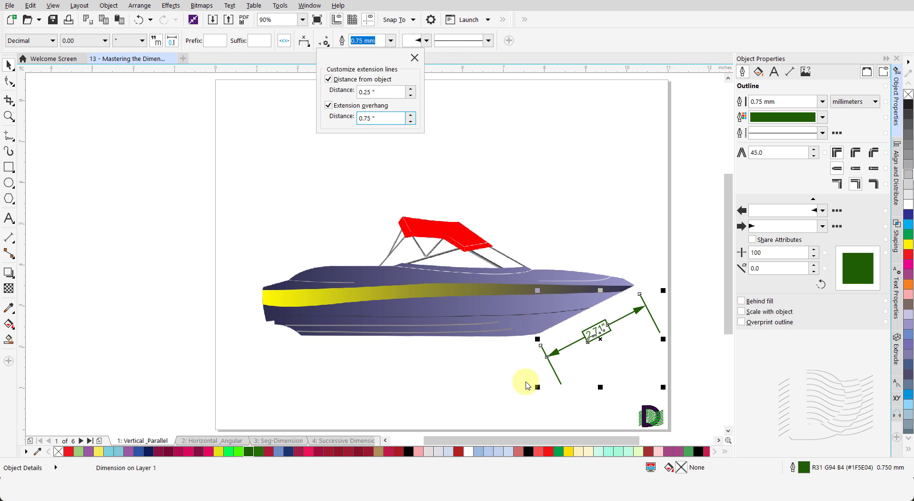
pyautogui.click(505, 380)
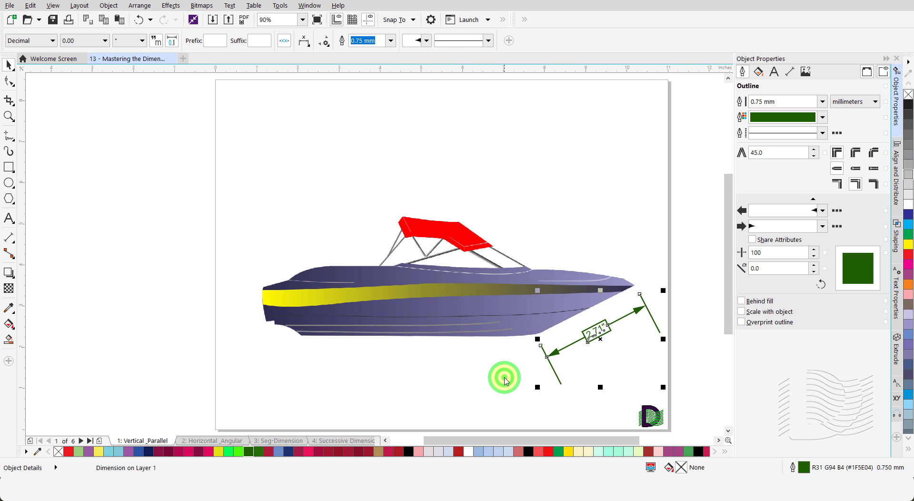
pyautogui.click(550, 411)
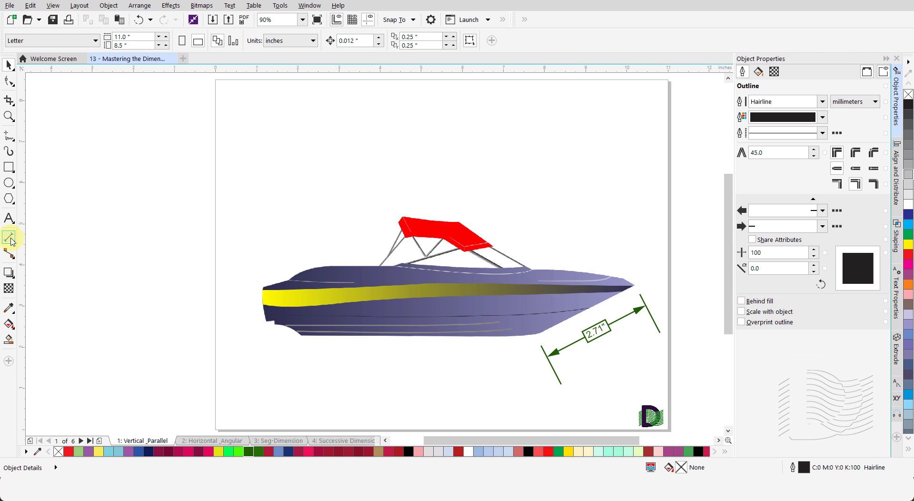
# - Review the Dimension Tool's default style, precision and units choices in the options, collapse the Toolbox and Workspace groups, and close the options
pyautogui.click(11, 239)
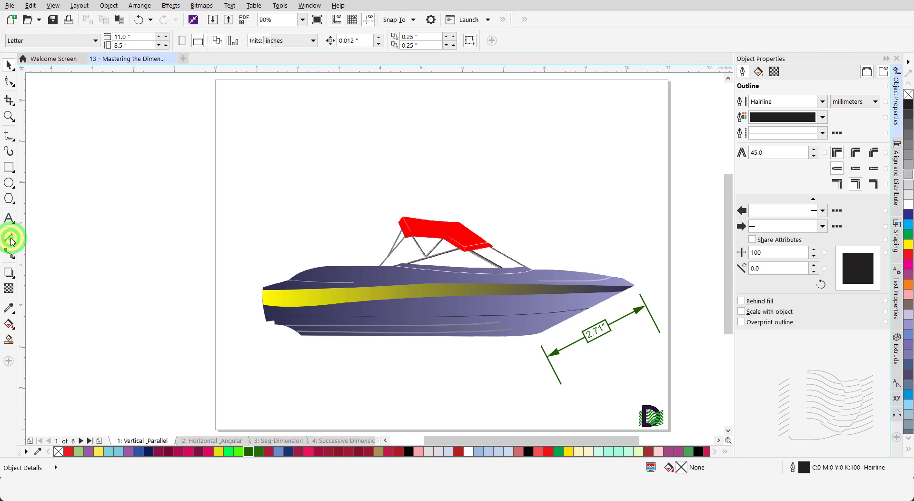
pyautogui.doubleClick(10, 239)
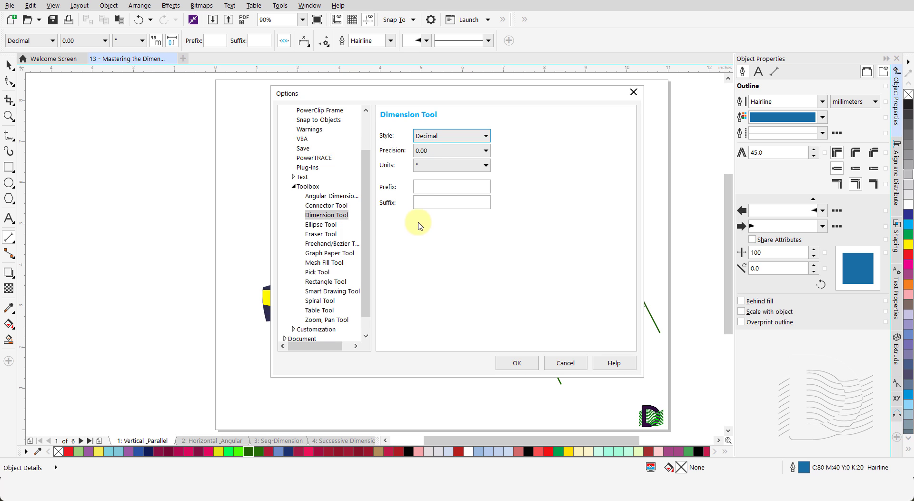
pyautogui.click(487, 136)
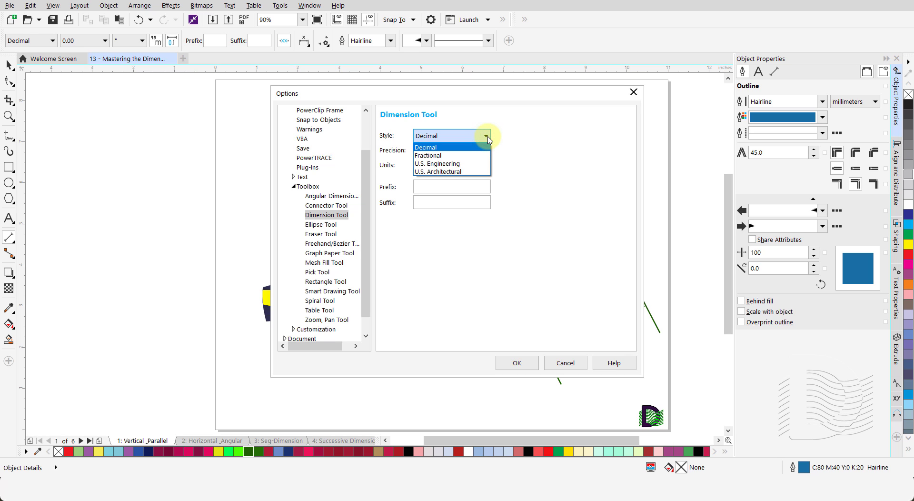
pyautogui.click(487, 137)
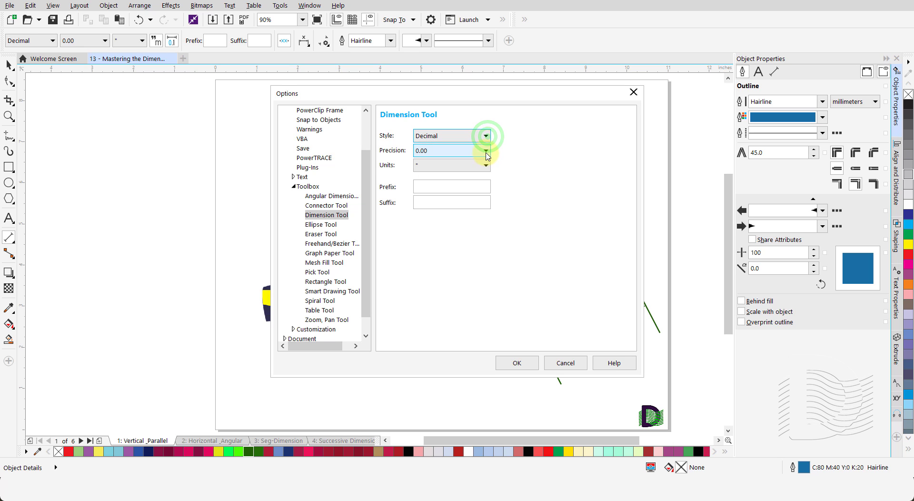
pyautogui.click(487, 151)
pyautogui.click(486, 151)
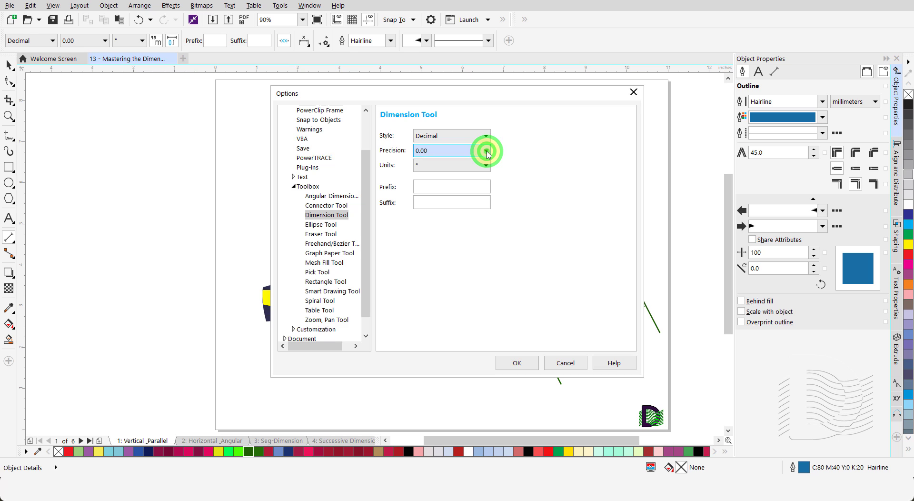
pyautogui.click(486, 166)
pyautogui.click(486, 166)
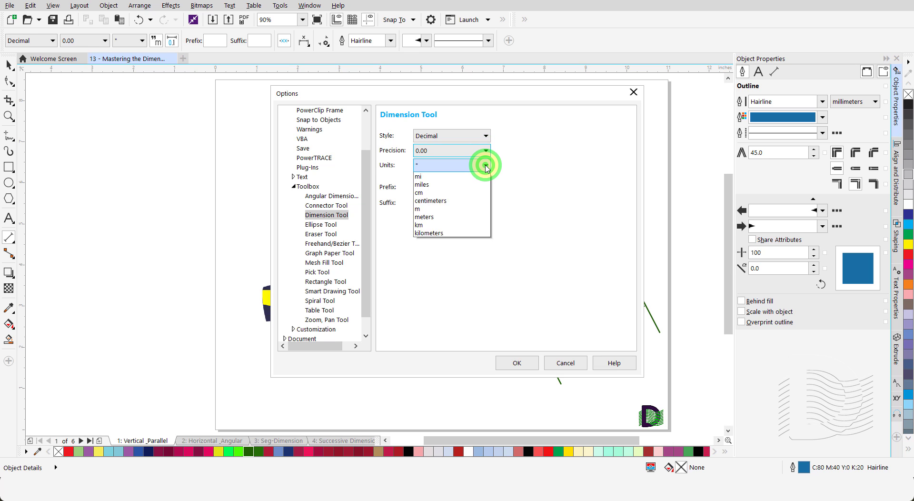
pyautogui.click(487, 166)
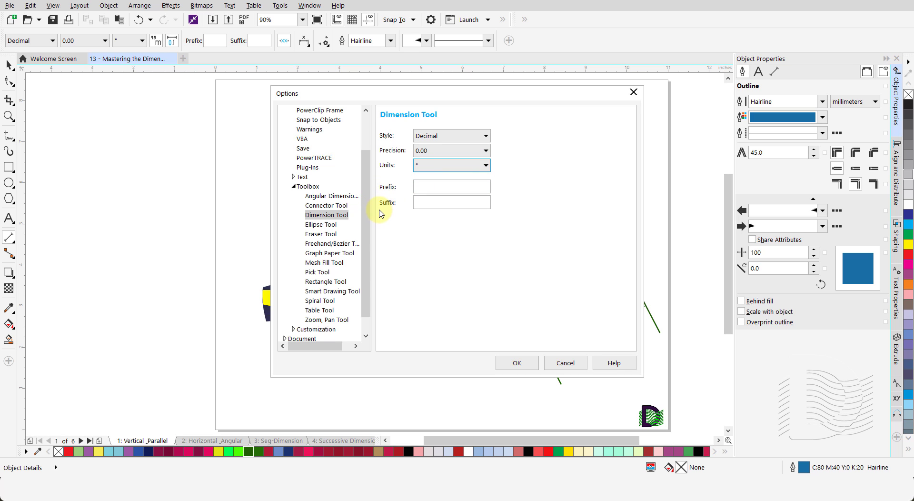
pyautogui.click(293, 186)
pyautogui.click(284, 110)
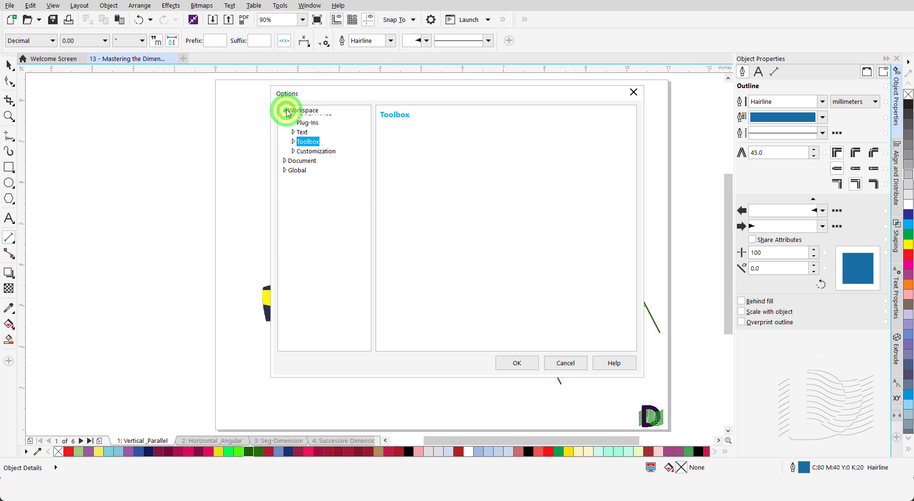
pyautogui.click(514, 364)
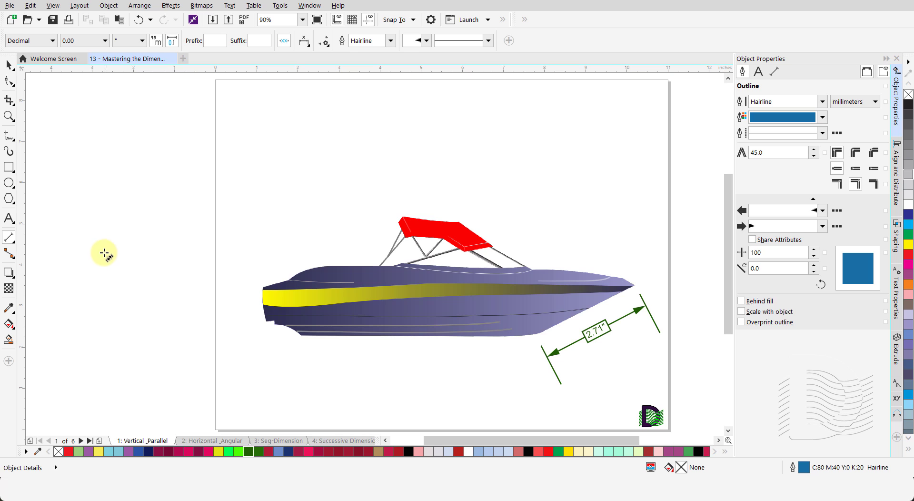
# - Add a vertical dimension from the hull's bottom edge to the canopy's top, place it beyond the stern, and deselect it
pyautogui.click(13, 244)
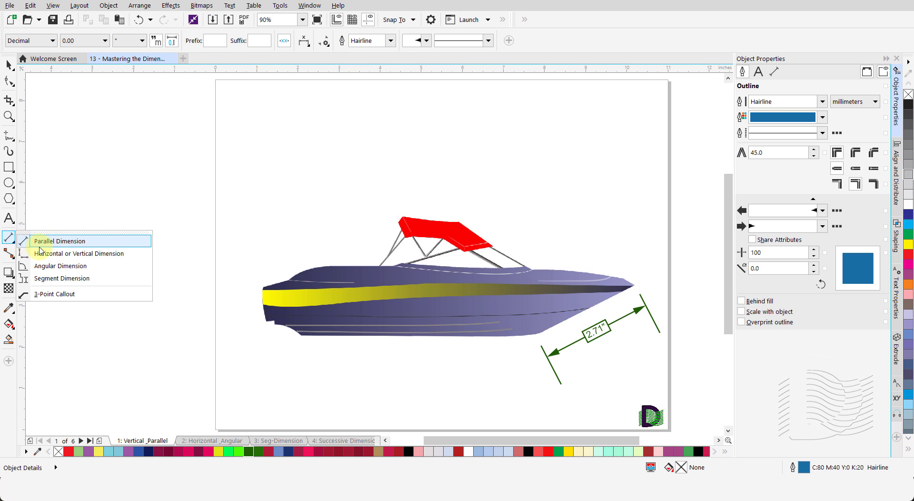
pyautogui.click(121, 256)
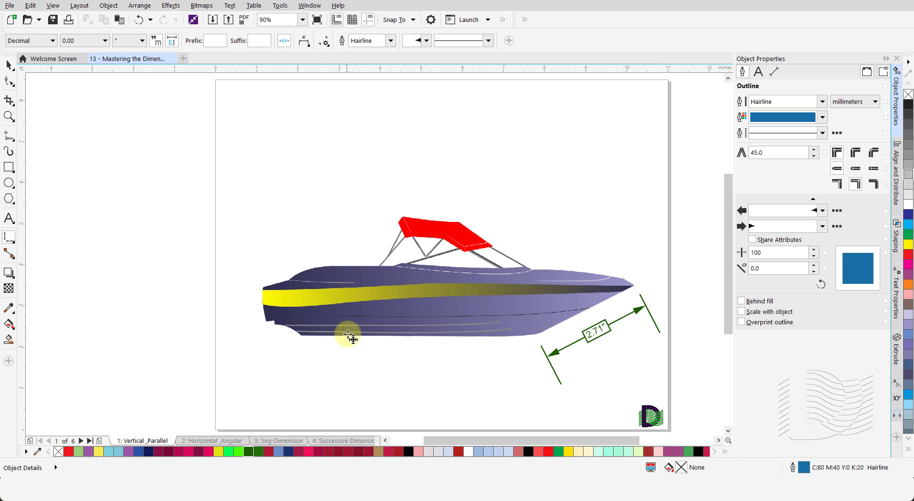
pyautogui.click(406, 337)
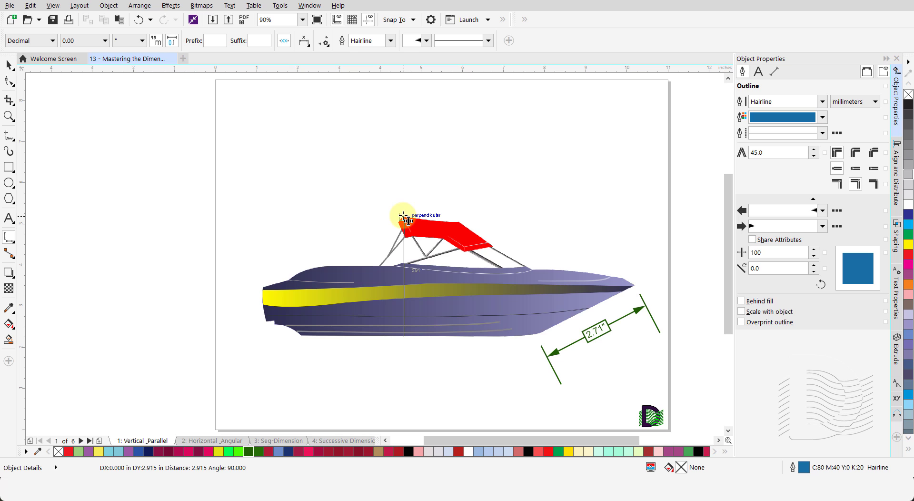
pyautogui.moveTo(404, 336); pyautogui.dragTo(403, 217)
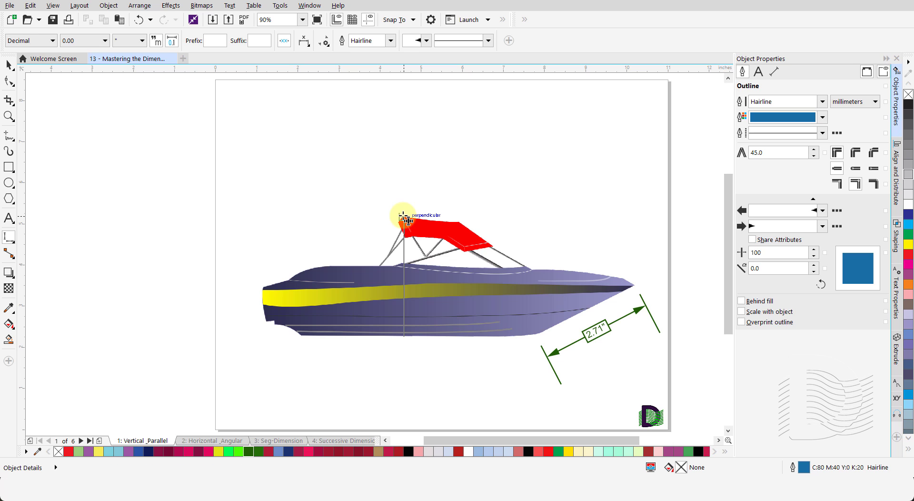
pyautogui.click(244, 246)
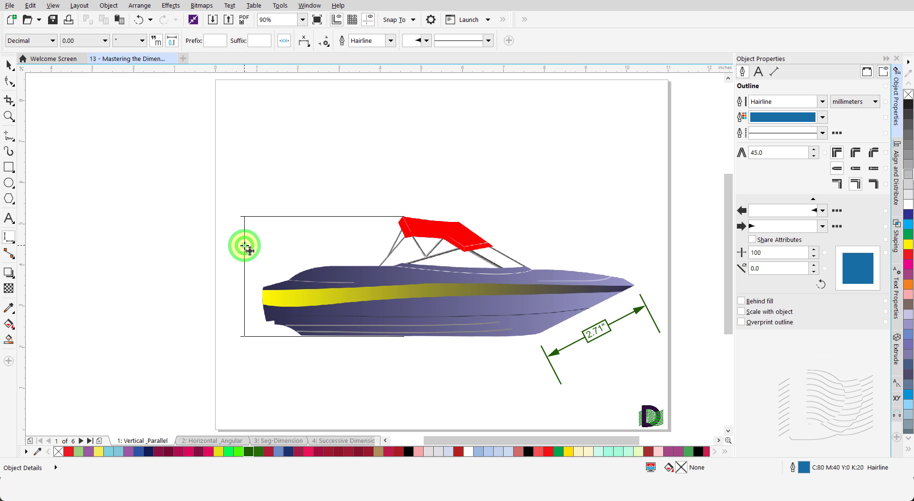
pyautogui.click(274, 368)
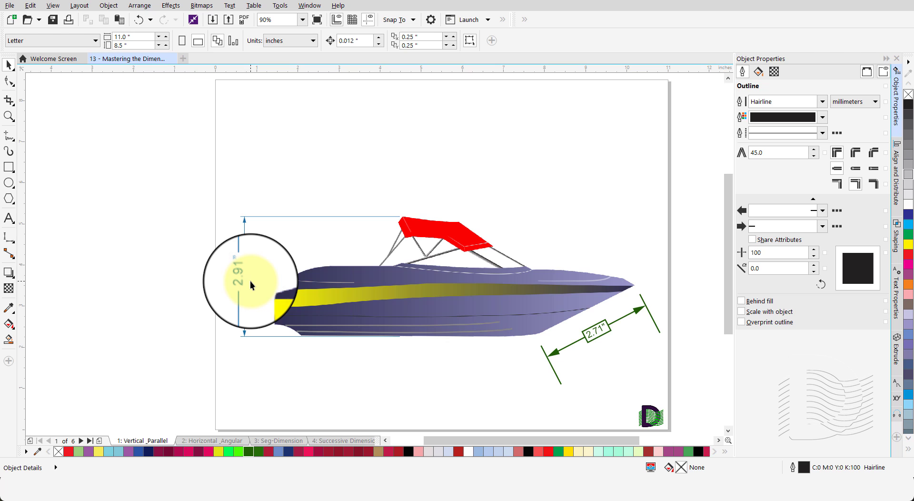
# - On the Horizontal_Angular page, add a horizontal dimension from the bow tip to the stern, place it above the canopy, and deselect it
pyautogui.click(208, 440)
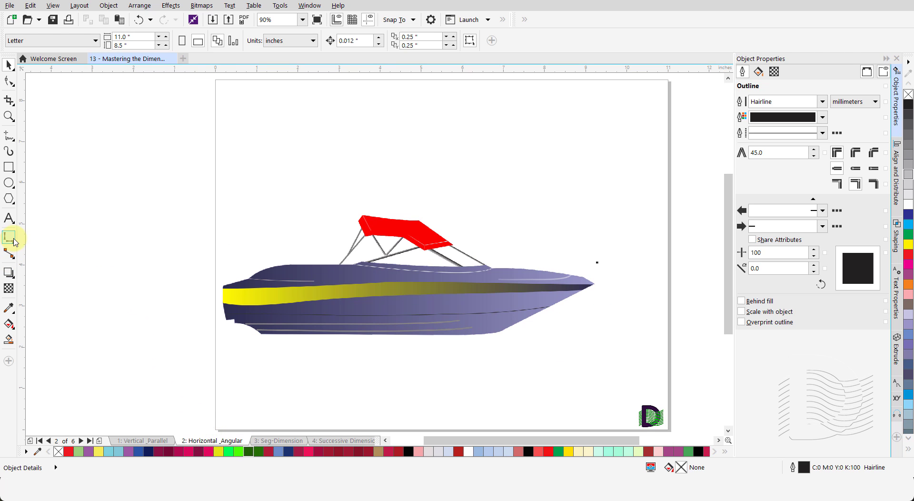
pyautogui.click(9, 237)
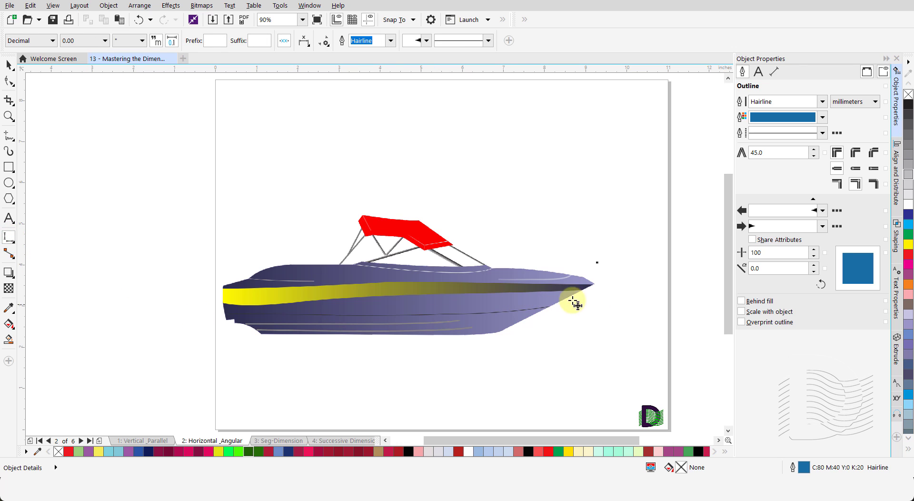
pyautogui.click(593, 284)
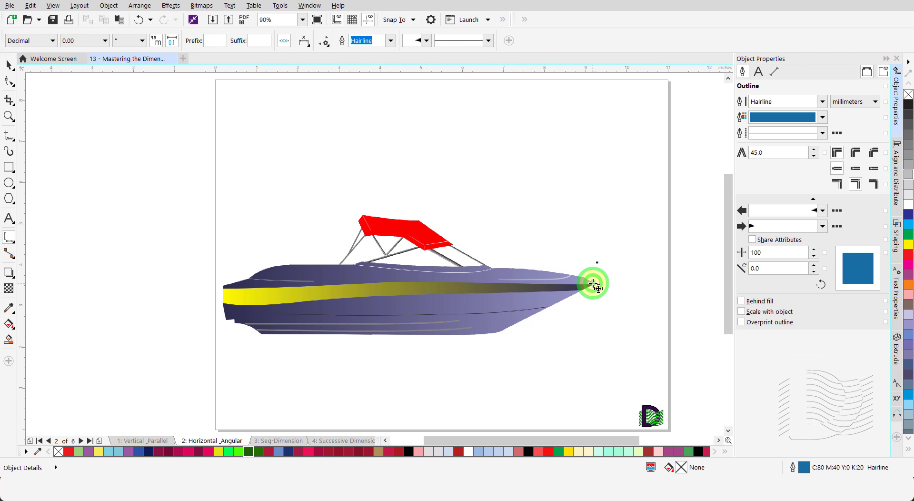
pyautogui.moveTo(595, 284); pyautogui.dragTo(227, 288)
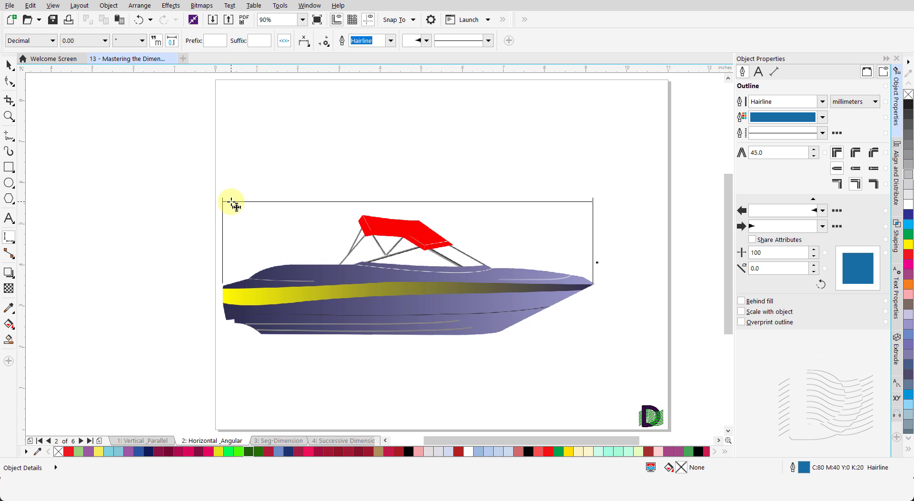
pyautogui.click(235, 194)
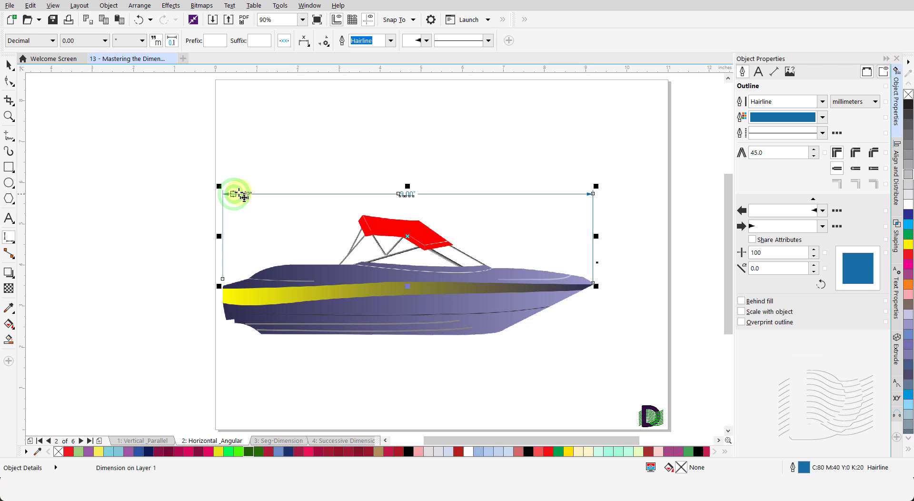
pyautogui.press('space')
pyautogui.click(270, 176)
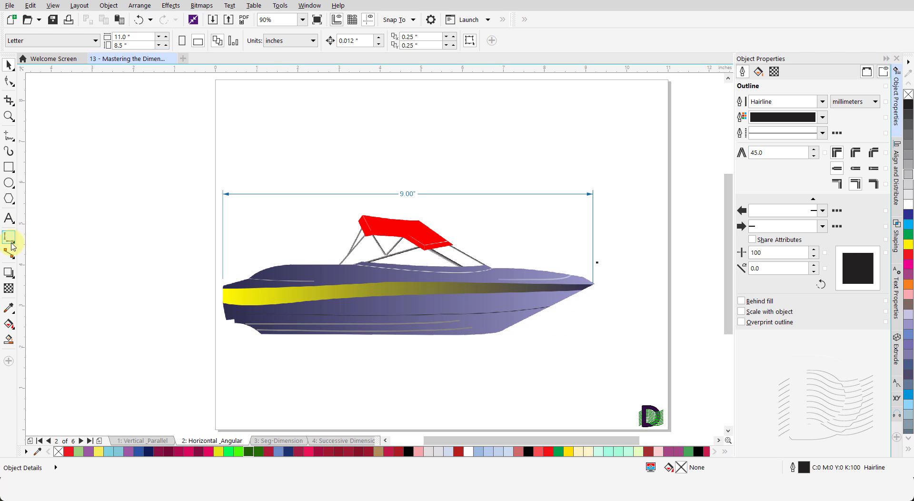
# - Add an angular dimension between a horizontal baseline at the hull's bottom and the sloping bow edge, extending past the bow, and deselect it
pyautogui.click(15, 243)
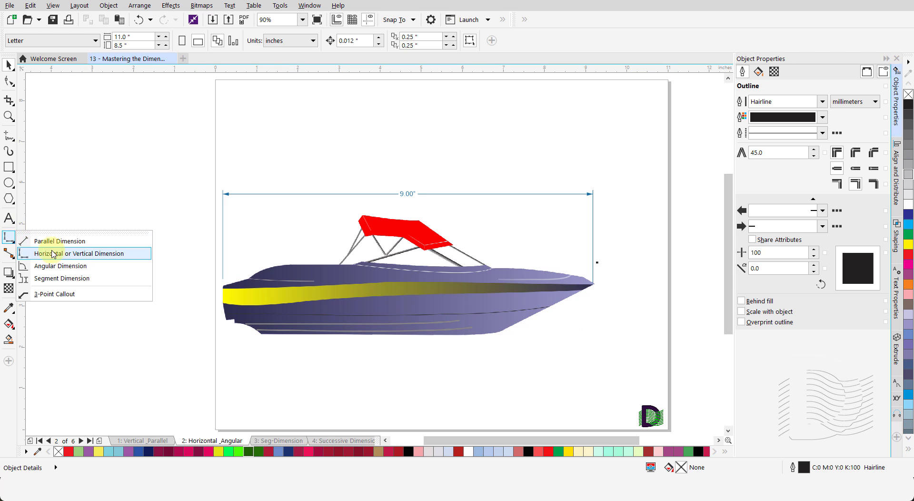
pyautogui.click(104, 270)
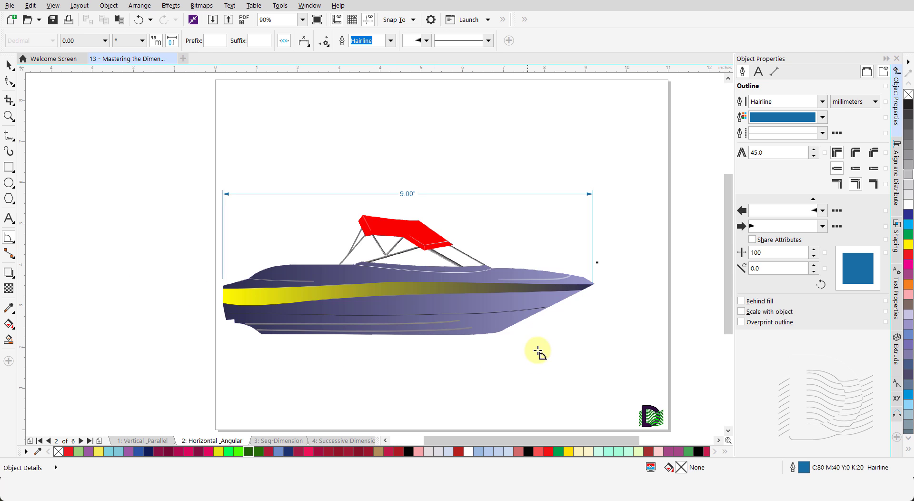
pyautogui.click(495, 335)
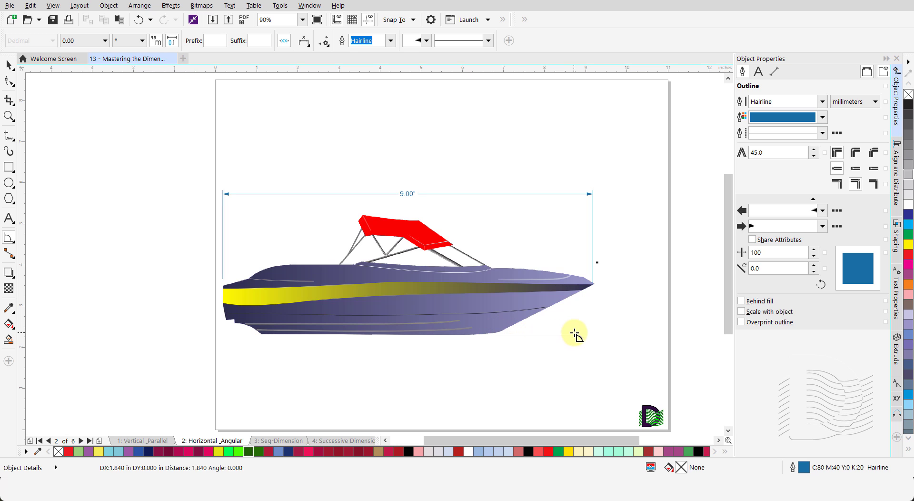
pyautogui.click(663, 335)
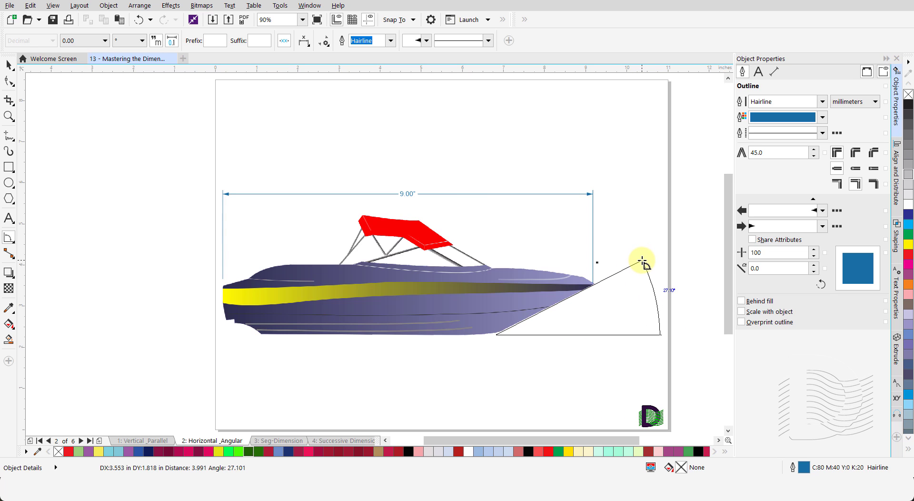
pyautogui.click(642, 261)
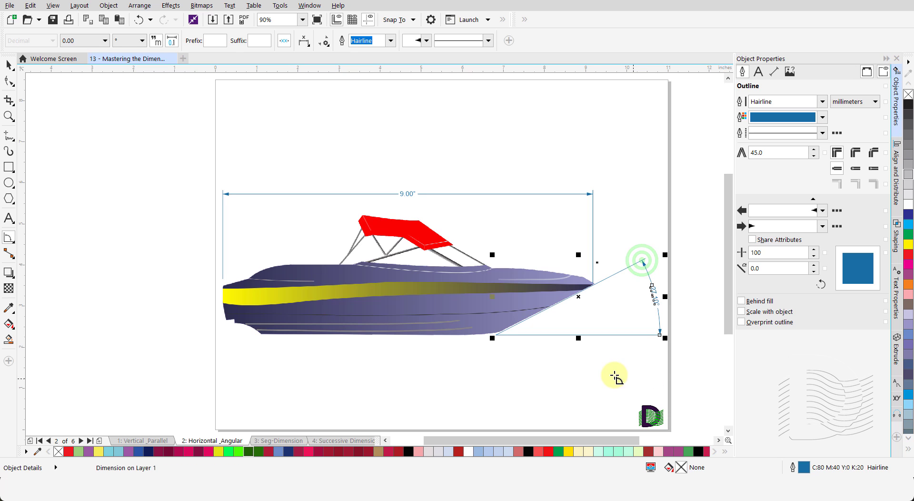
pyautogui.press('space')
pyautogui.click(594, 356)
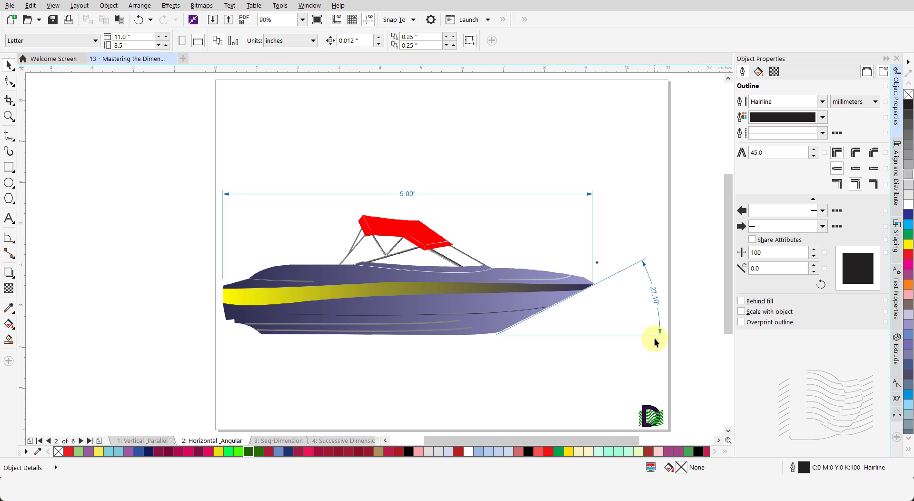
# - Set the bow angle dimension's units to degrees, written out as a word, and deselect it
pyautogui.click(660, 335)
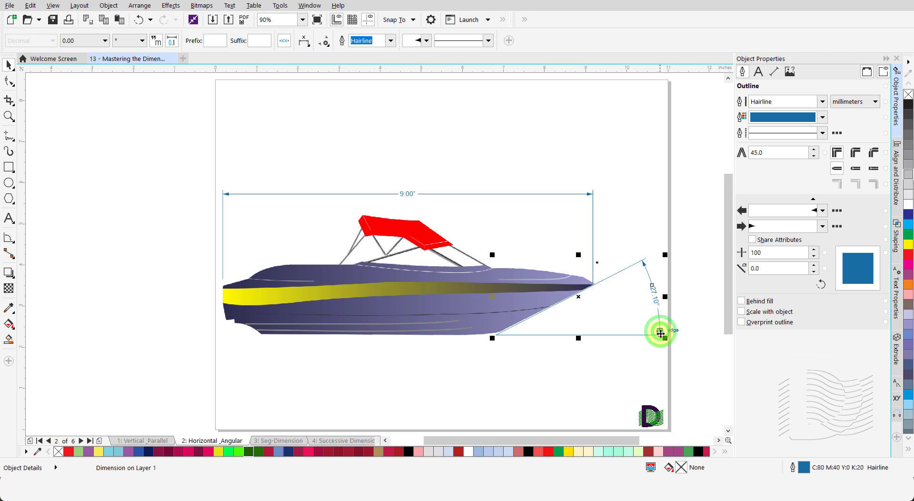
pyautogui.click(143, 40)
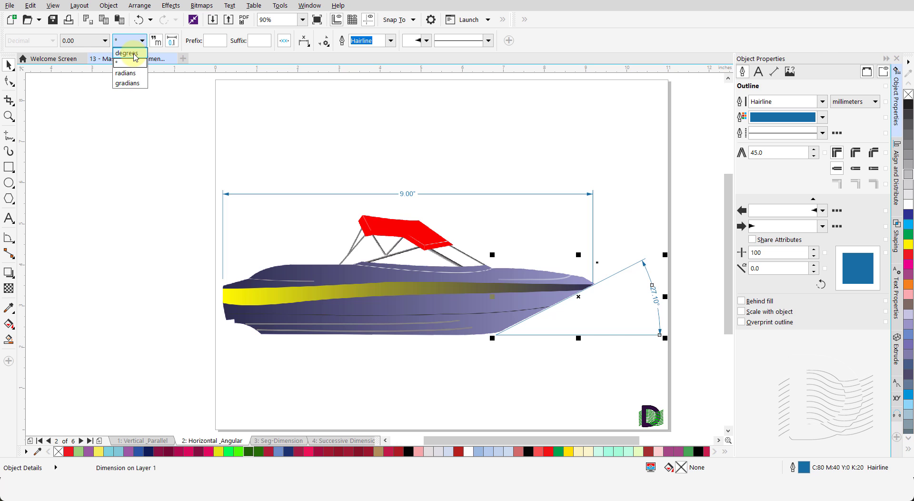
pyautogui.click(128, 53)
pyautogui.click(565, 348)
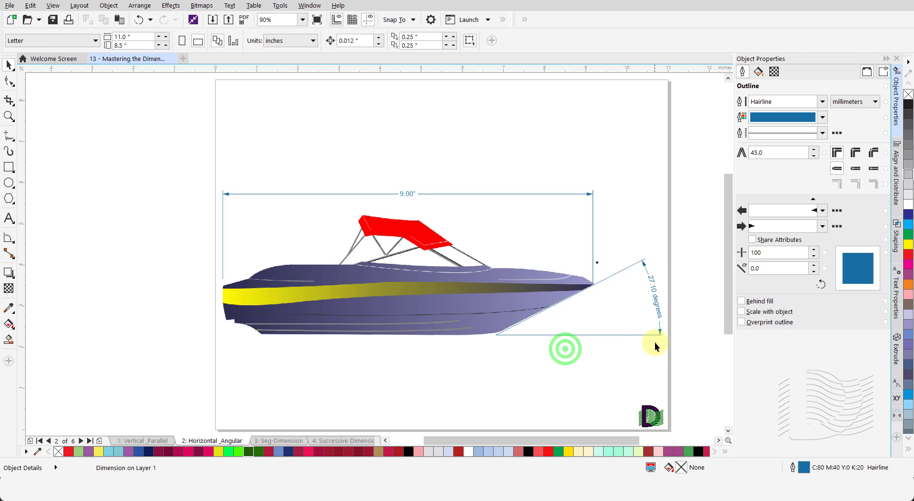
# - Set the bow angle dimension's units to radians and deselect it
pyautogui.click(659, 332)
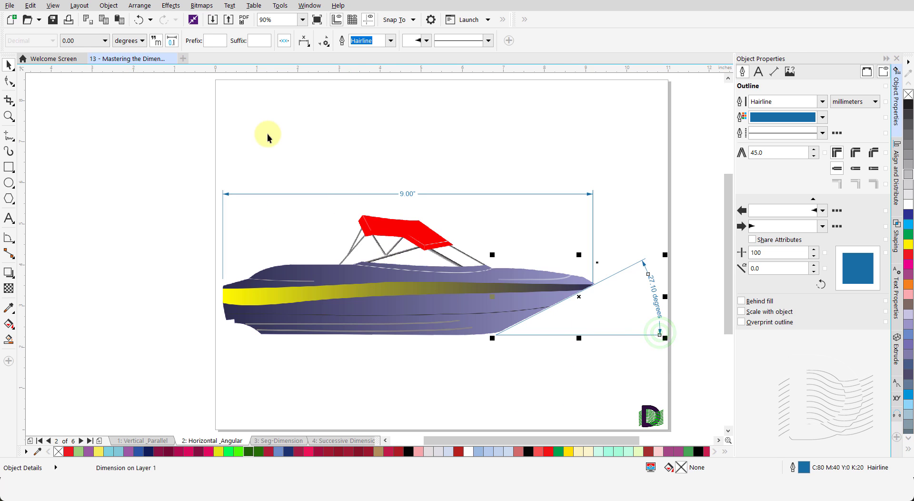
pyautogui.click(141, 40)
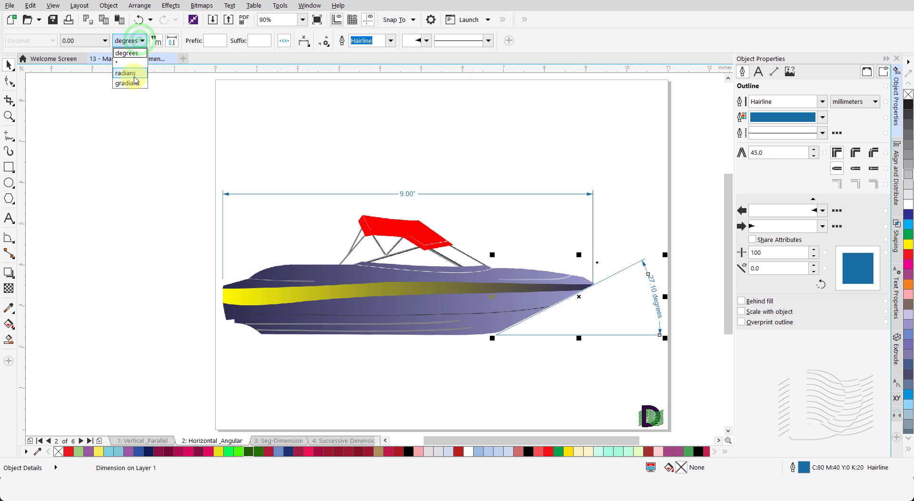
pyautogui.click(133, 73)
pyautogui.click(575, 347)
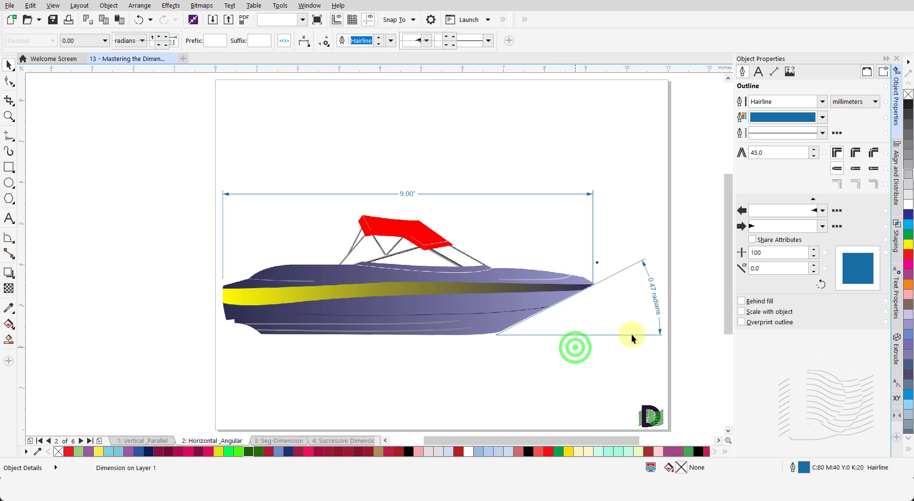
# - Set the bow angle dimension's units to gradians and deselect it
pyautogui.click(659, 330)
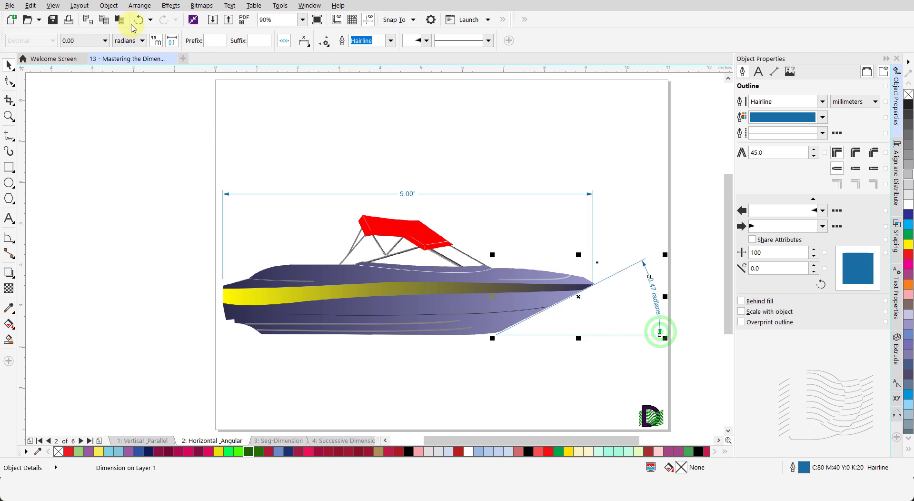
pyautogui.click(138, 40)
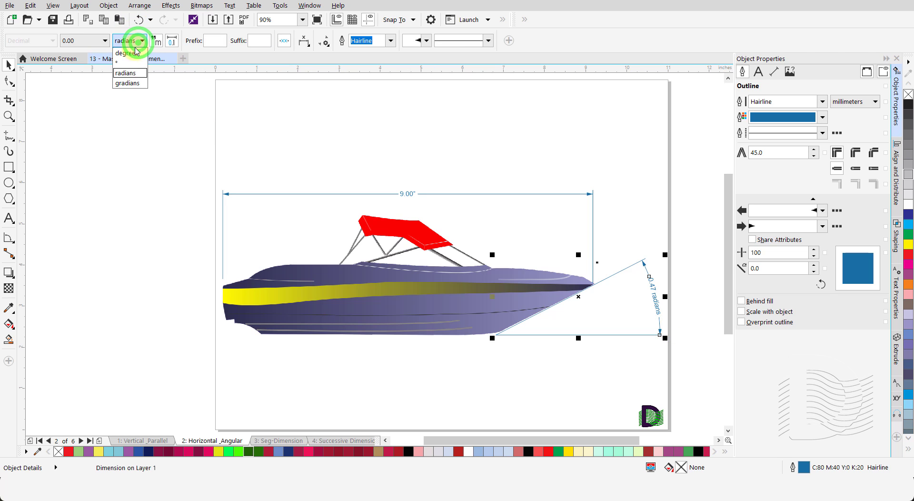
pyautogui.click(128, 83)
pyautogui.click(540, 350)
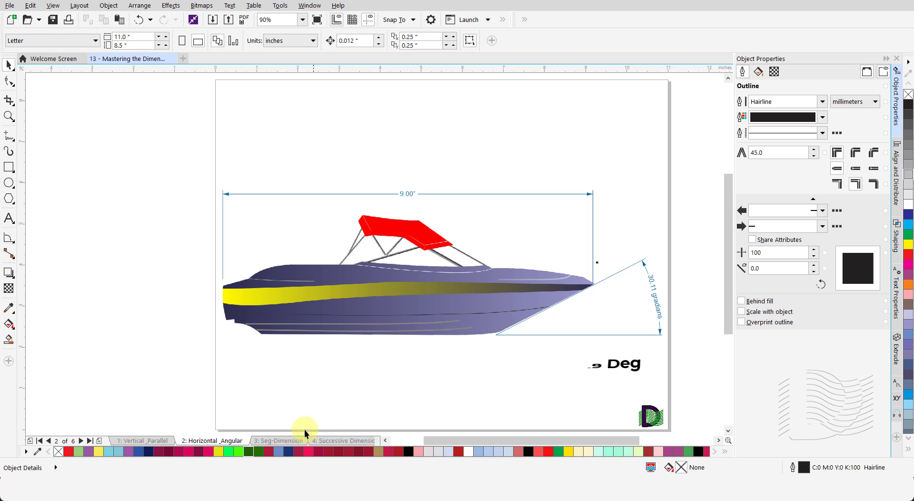
# - On the Seg-Dimension page, add a horizontal segment dimension for the green ellipse's width, place it above the ellipse, and deselect it
pyautogui.click(282, 442)
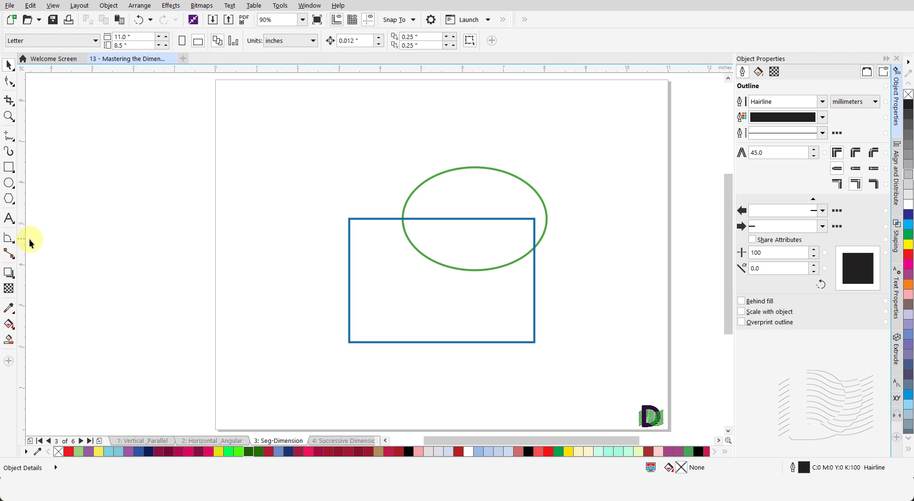
pyautogui.click(8, 237)
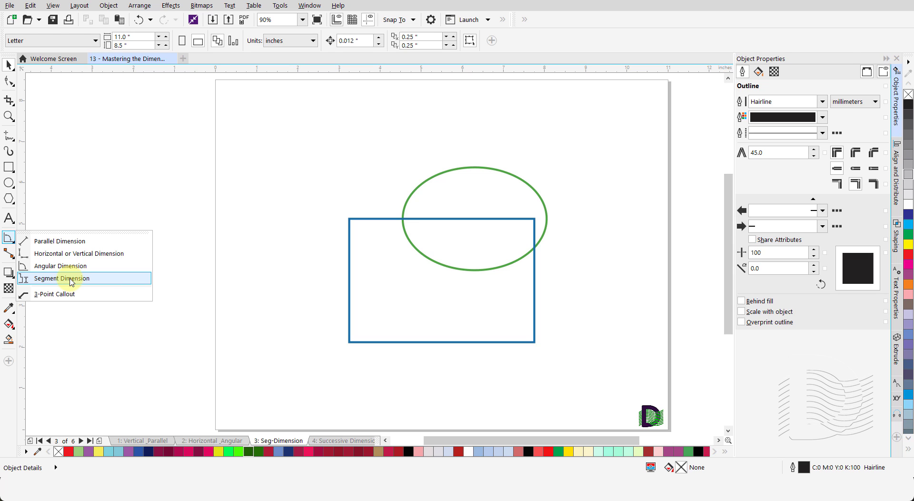
pyautogui.click(71, 278)
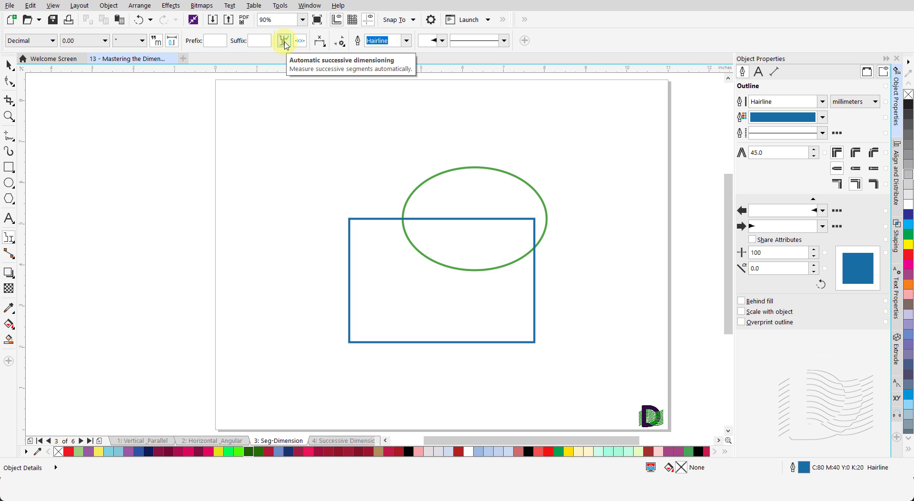
pyautogui.click(285, 43)
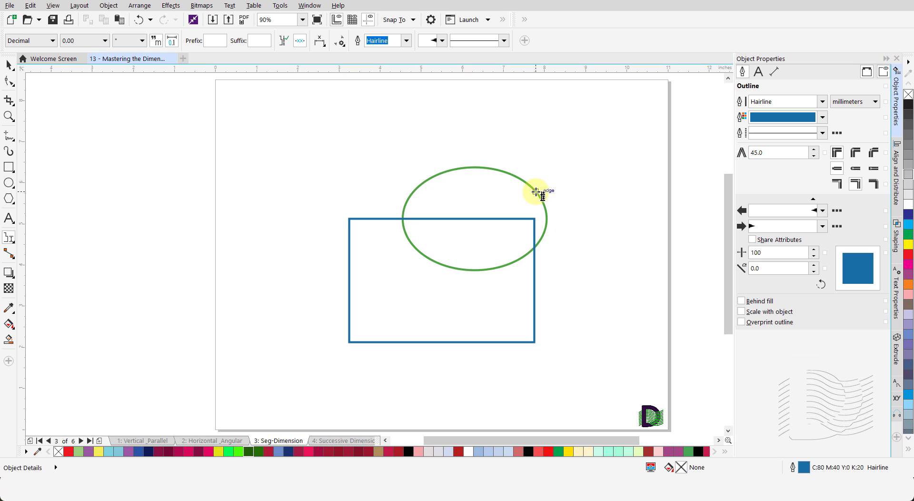
pyautogui.click(537, 192)
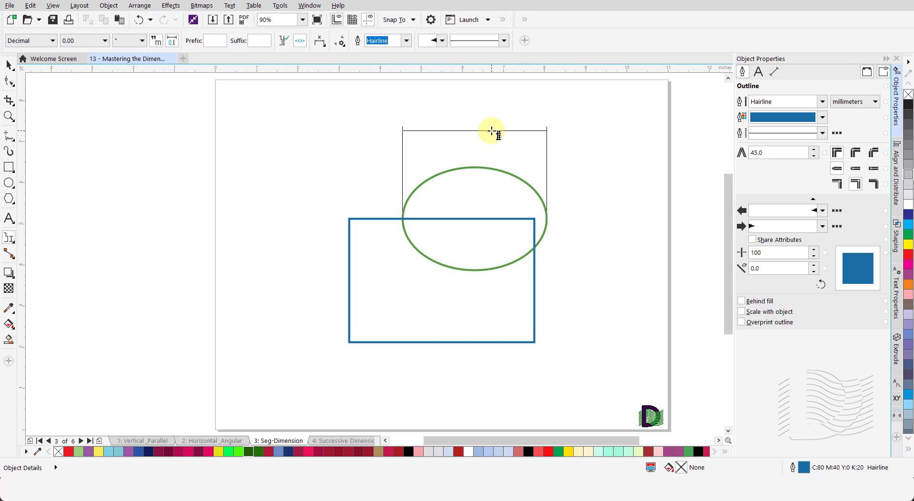
pyautogui.click(492, 131)
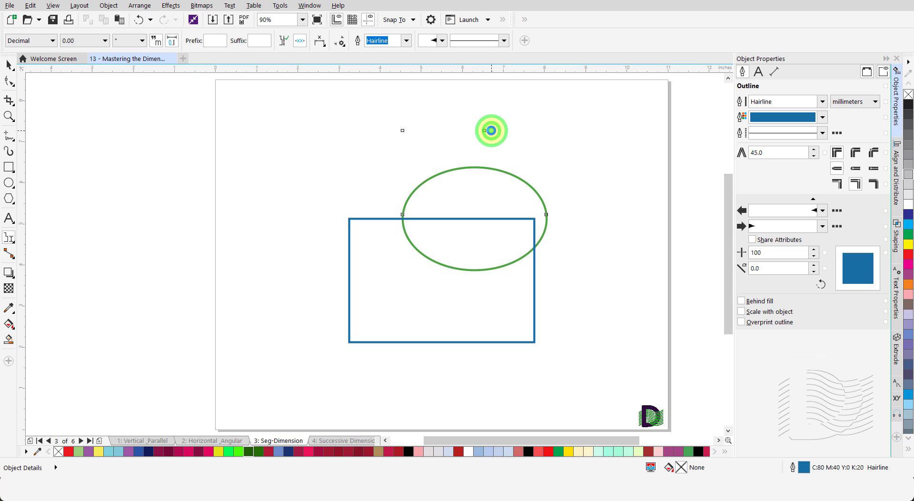
pyautogui.press('space')
pyautogui.click(566, 149)
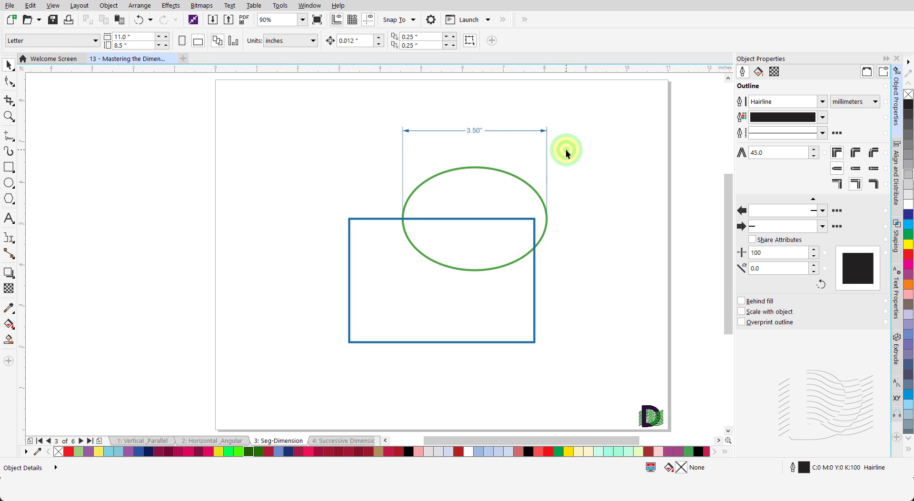
# - Add a vertical segment dimension for the green ellipse's height and place it just left of the blue rectangle
pyautogui.press('space')
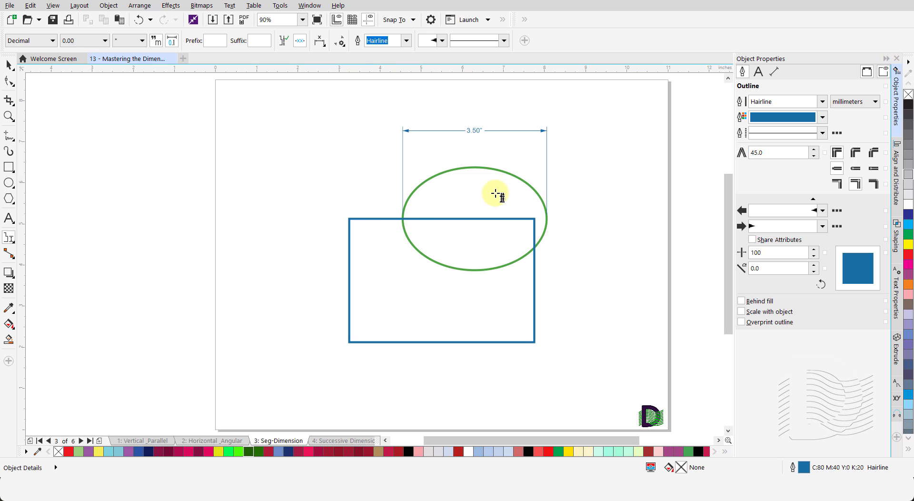
pyautogui.click(519, 177)
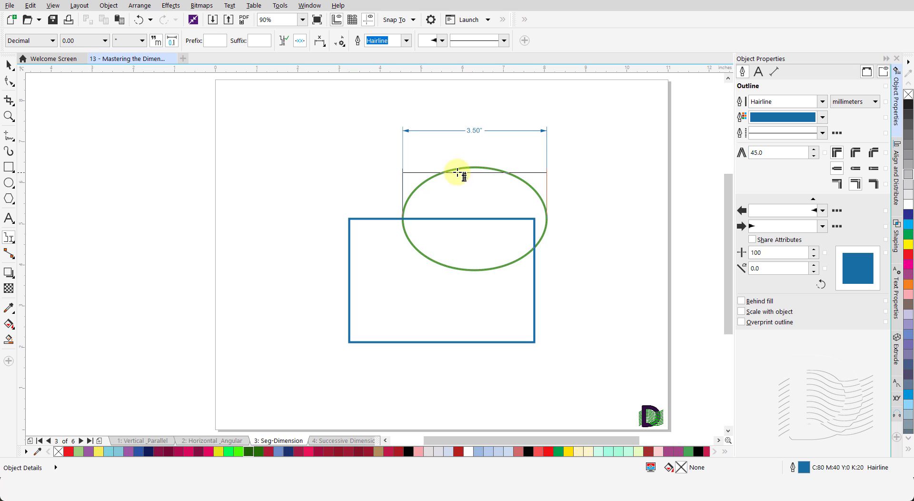
pyautogui.click(332, 176)
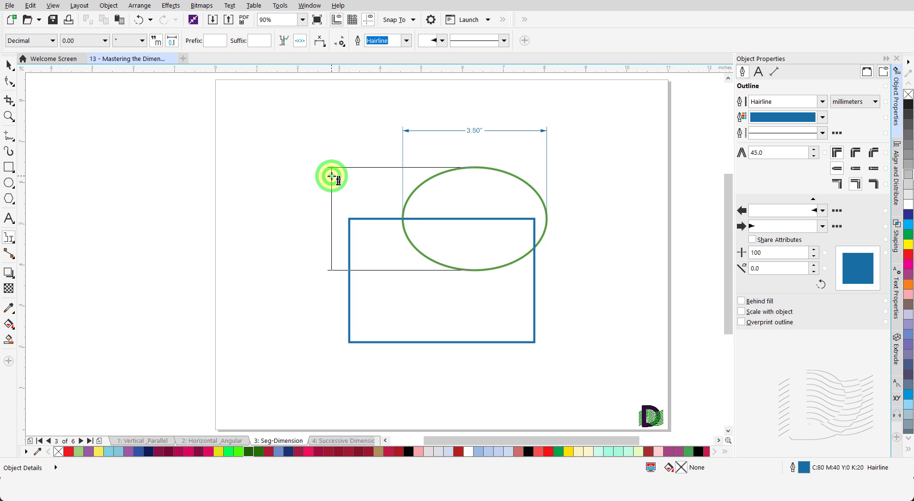
pyautogui.click(347, 151)
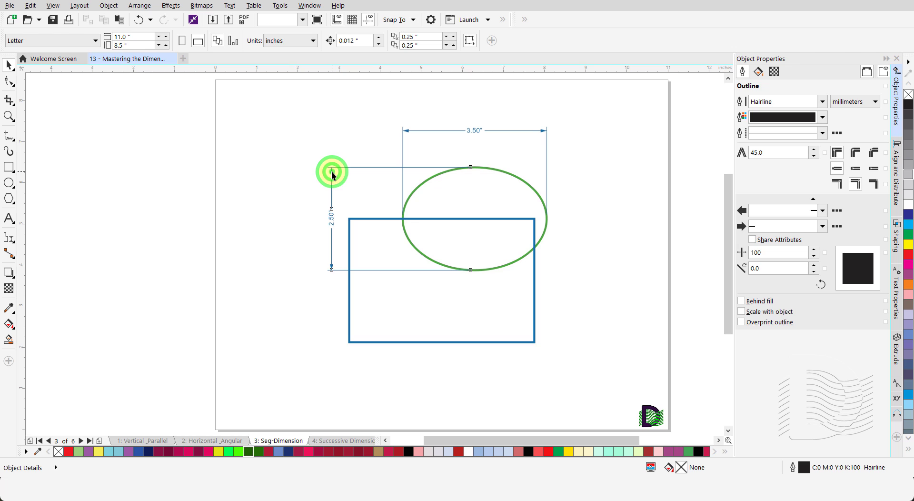
# - Recolor the outlines of both ellipse dimensions with the green sampled from the ellipse, and deselect them
pyautogui.click(331, 170)
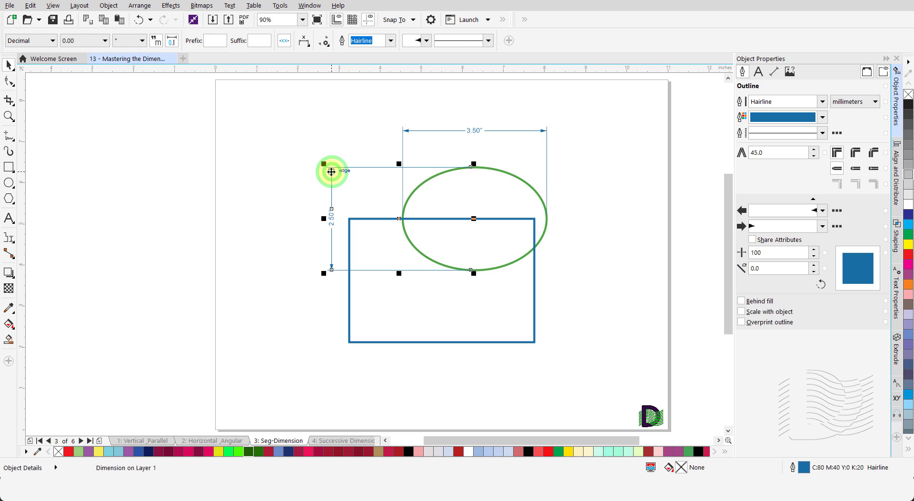
pyautogui.keyDown('shift'); pyautogui.click(405, 131); pyautogui.keyUp('shift')
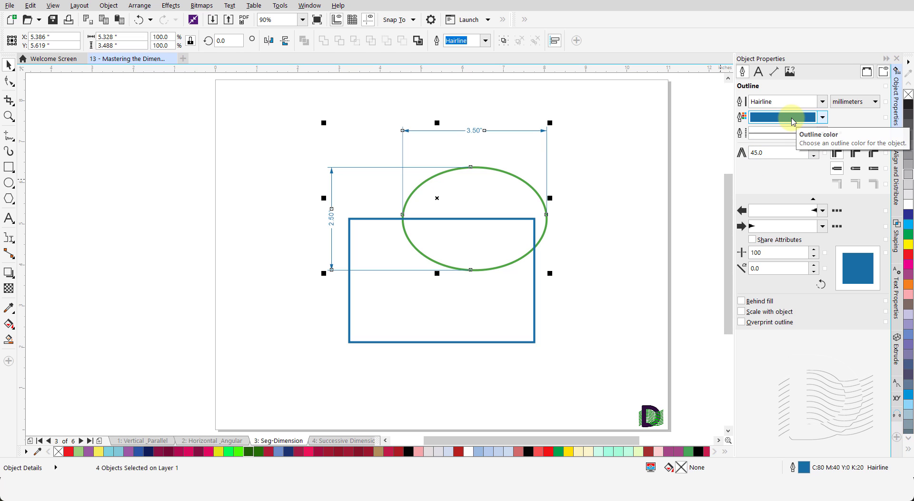
pyautogui.click(793, 119)
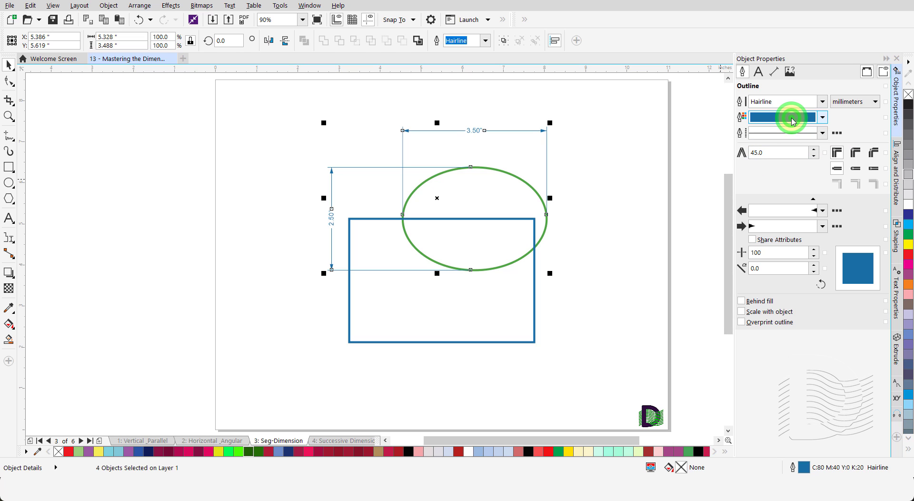
pyautogui.click(825, 148)
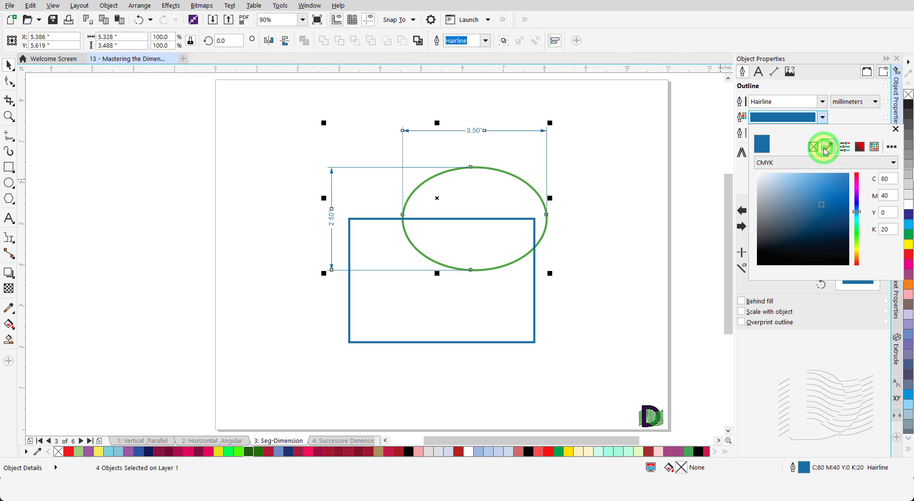
pyautogui.click(524, 182)
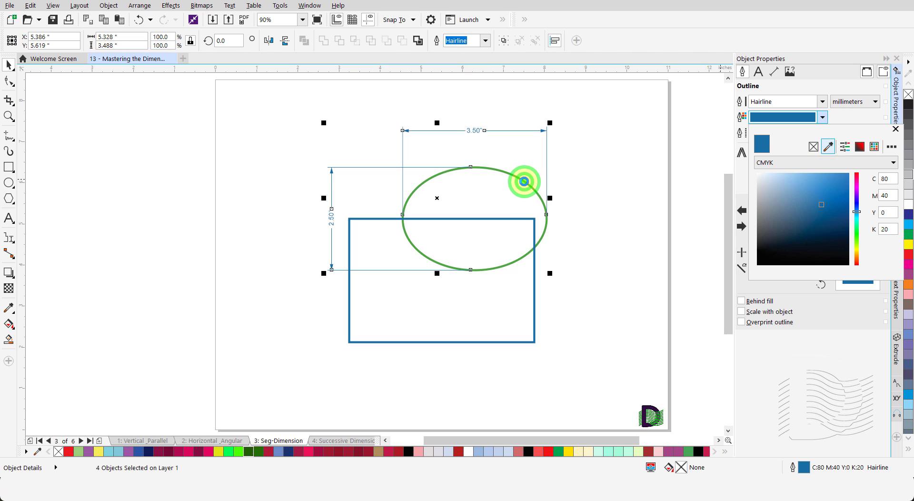
pyautogui.click(598, 217)
pyautogui.click(600, 219)
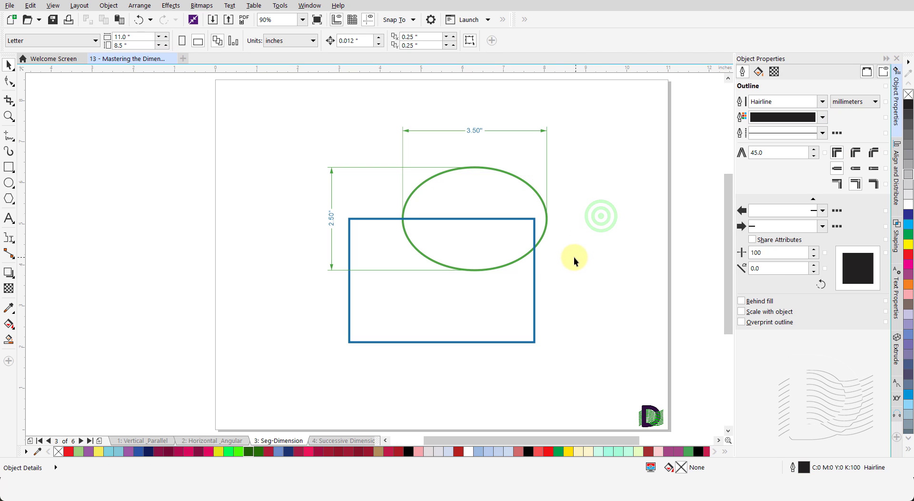
# - Add a vertical segment dimension for the blue rectangle's left side, place it left of the ellipse's height dimension, and deselect it
pyautogui.press('space')
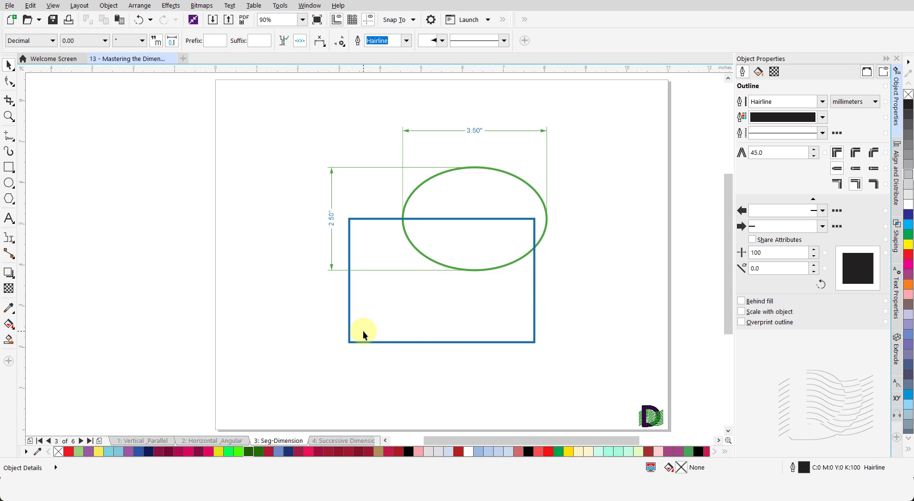
pyautogui.click(348, 310)
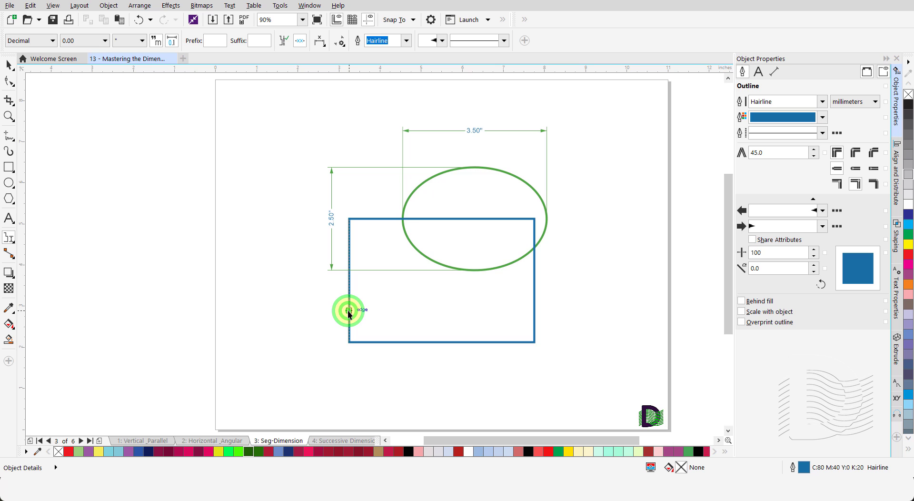
pyautogui.click(331, 314)
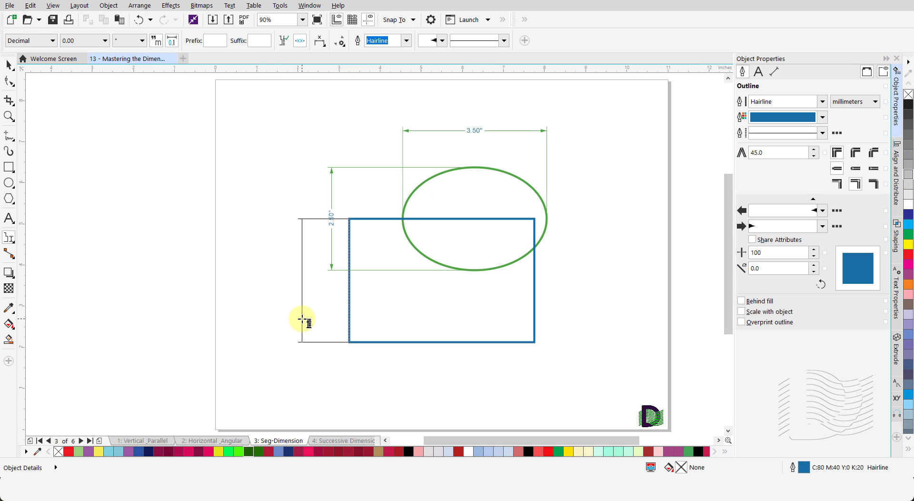
pyautogui.click(302, 319)
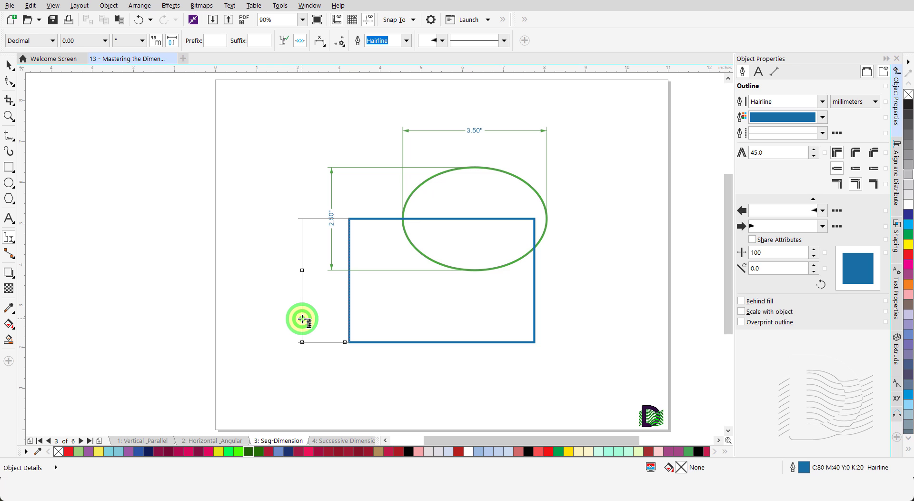
pyautogui.press('space')
pyautogui.click(325, 375)
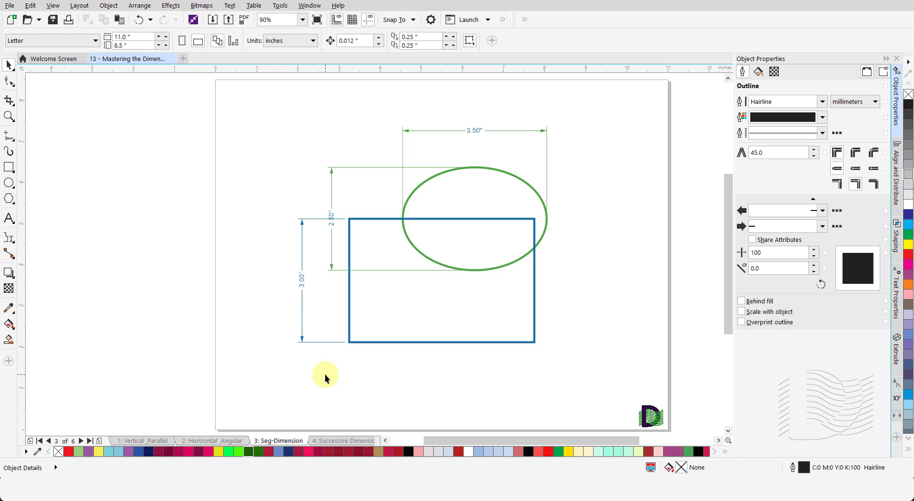
# - Add a horizontal segment dimension for the blue rectangle's bottom edge, place it below the rectangle, and deselect it
pyautogui.press('space')
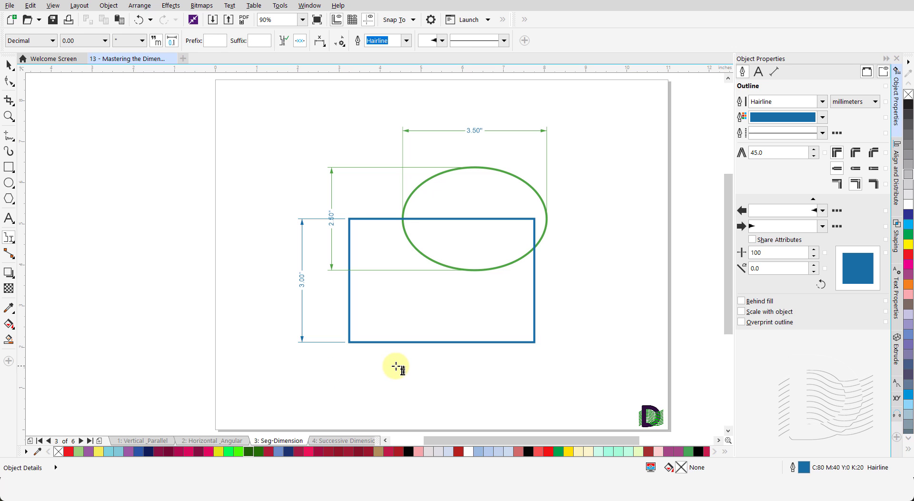
pyautogui.click(430, 342)
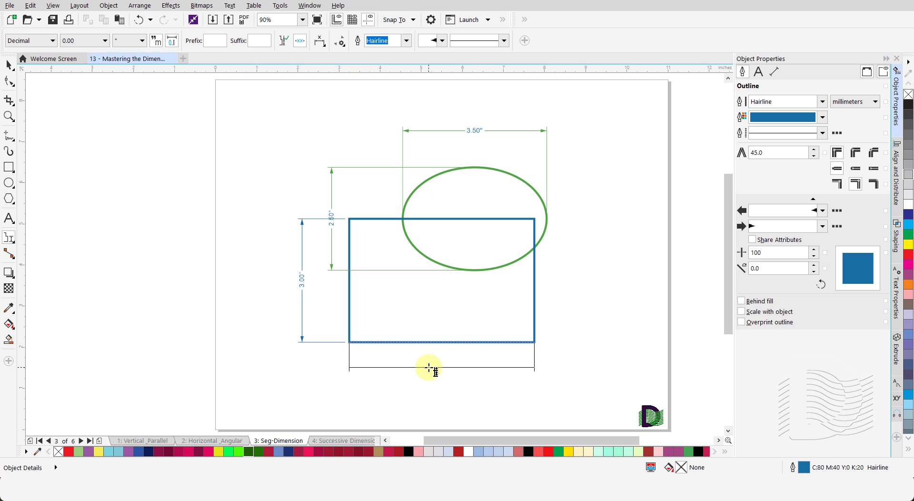
pyautogui.click(429, 367)
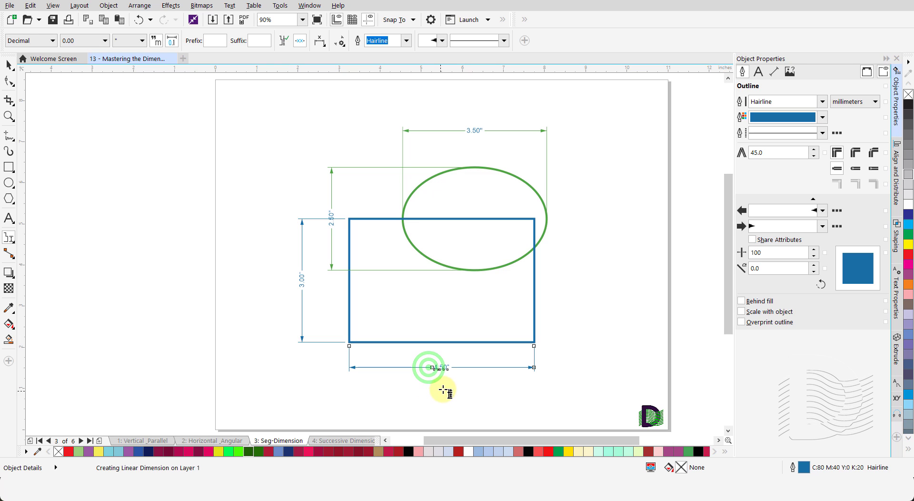
pyautogui.click(460, 388)
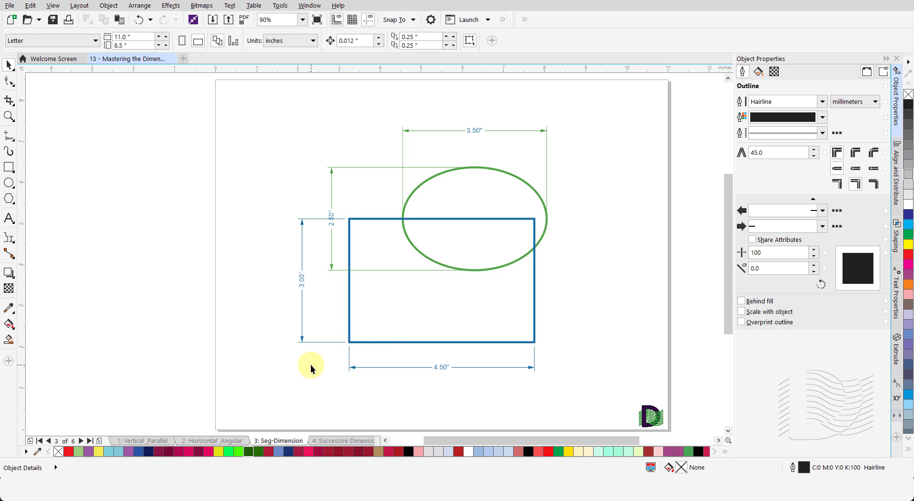
# - Add a vertical segment dimension for the combined height of the ellipse and rectangle, place it to their right, and deselect it
pyautogui.press('space')
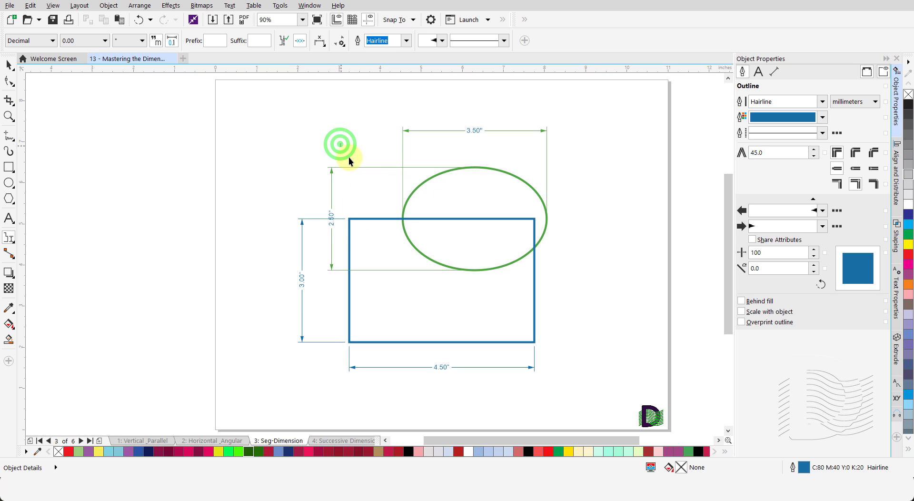
pyautogui.moveTo(348, 157); pyautogui.dragTo(593, 351)
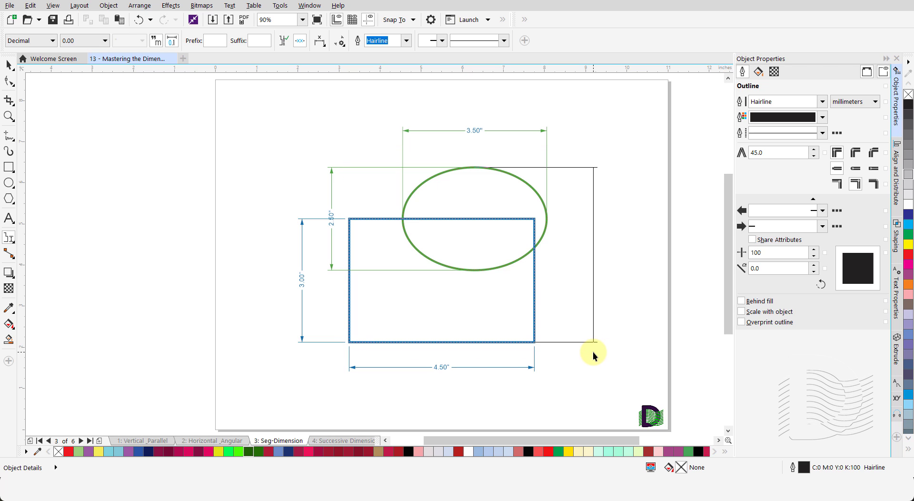
pyautogui.click(592, 352)
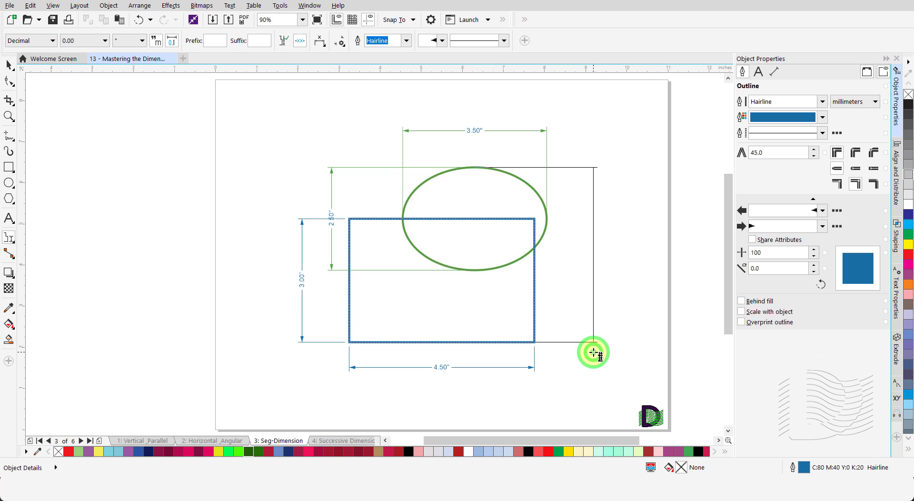
pyautogui.press('space')
pyautogui.click(565, 369)
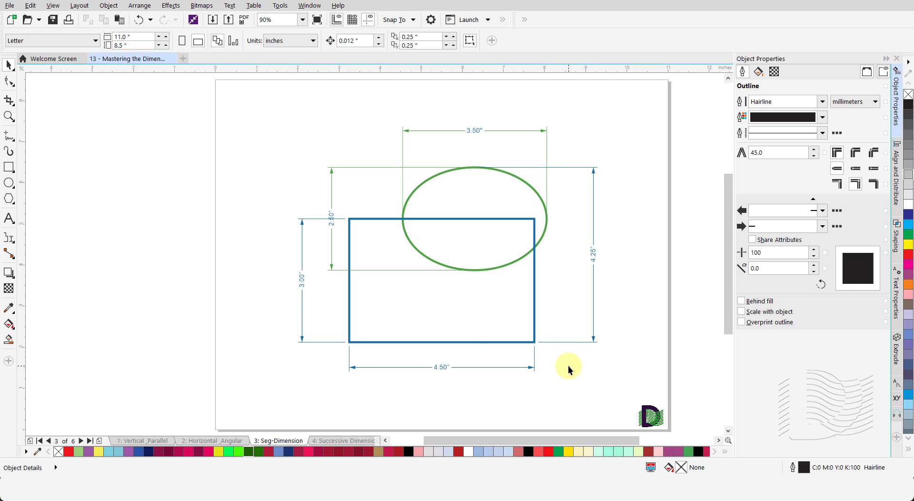
# - Add a horizontal segment dimension for the combined width of the rectangle and ellipse, place it below the rectangle's width dimension, and deselect it
pyautogui.press('space')
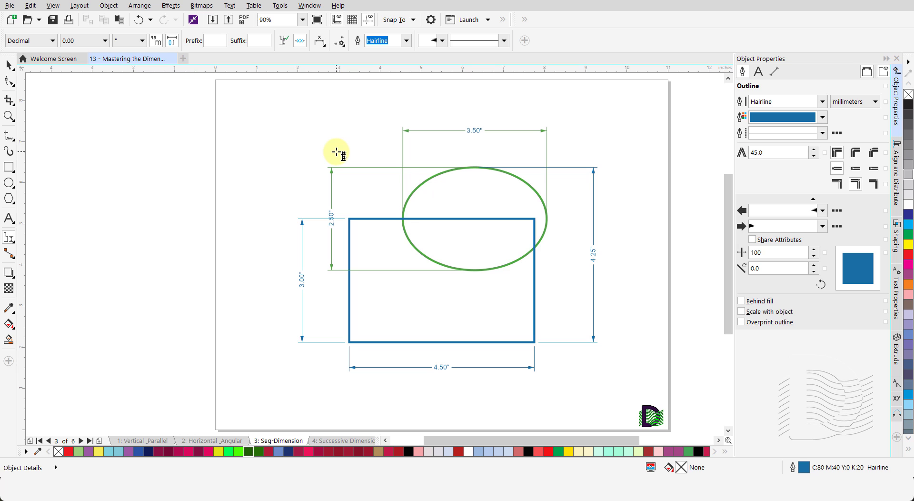
pyautogui.moveTo(336, 152); pyautogui.dragTo(552, 390)
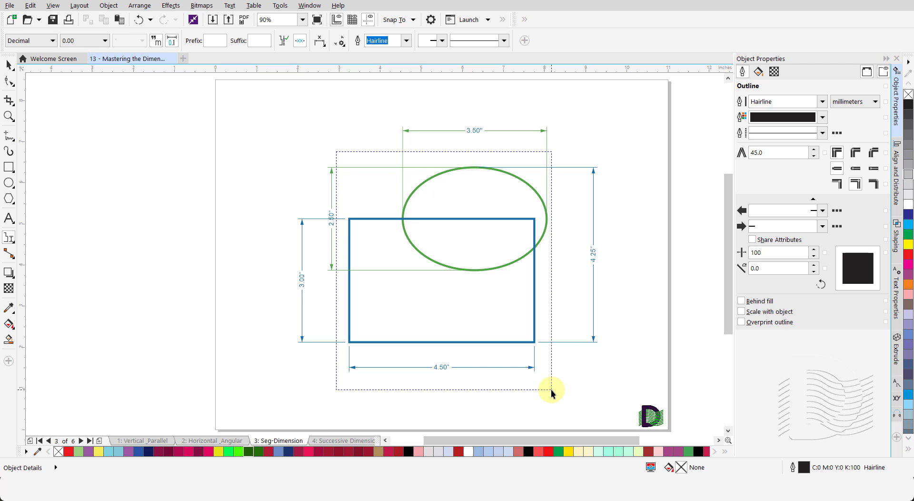
pyautogui.moveTo(552, 390); pyautogui.dragTo(551, 390)
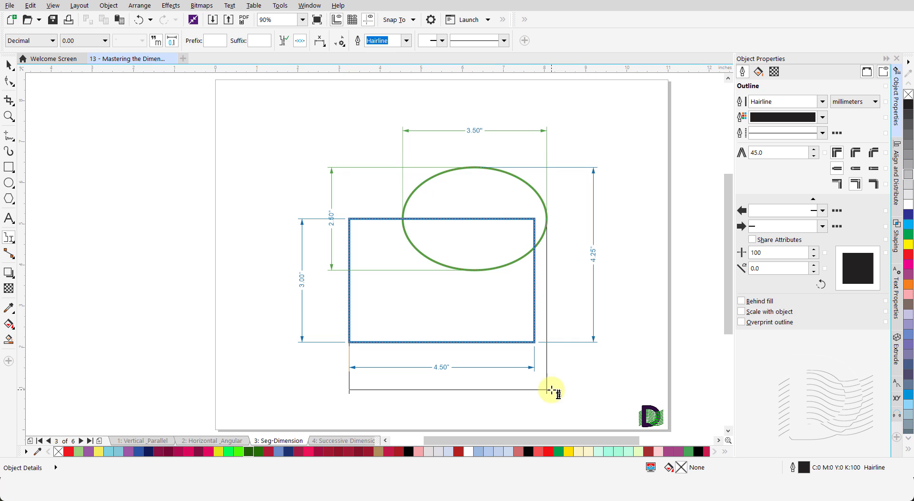
pyautogui.click(551, 389)
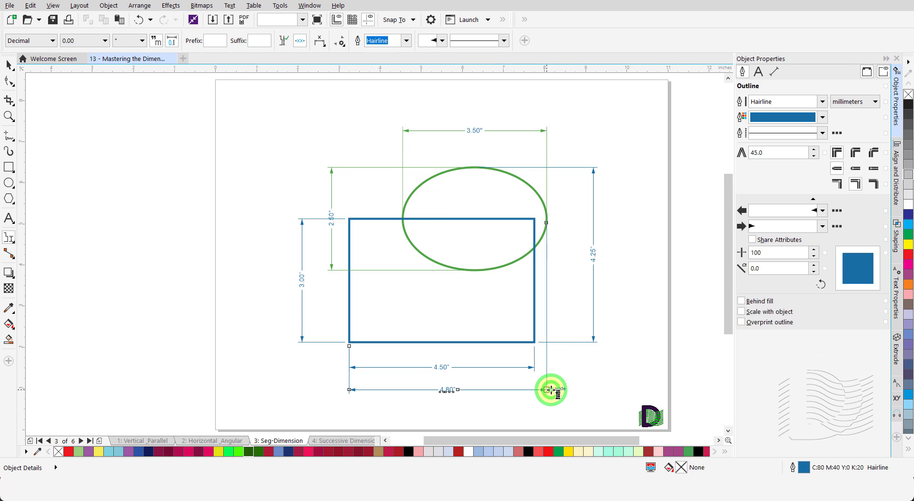
pyautogui.press('space')
pyautogui.click(575, 379)
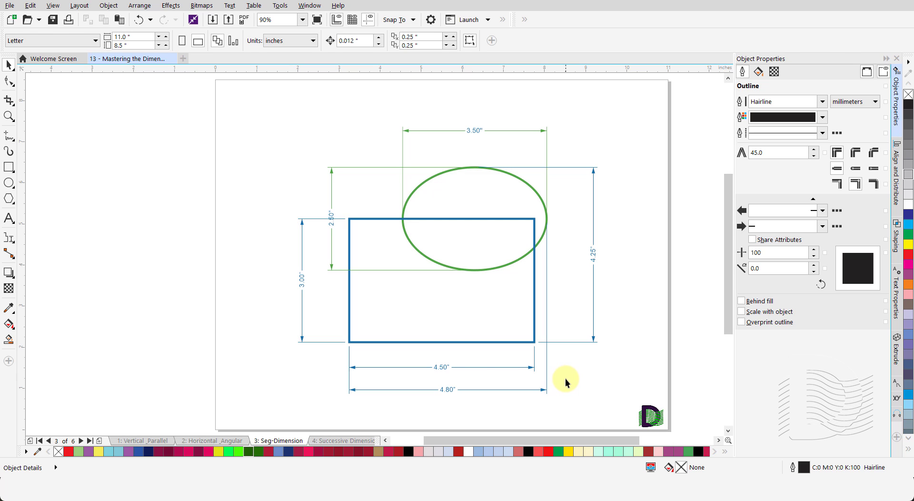
# - Recolor the outlines of the combined width and combined height dimensions purple (C43 M91 Y0 K0)
pyautogui.click(544, 392)
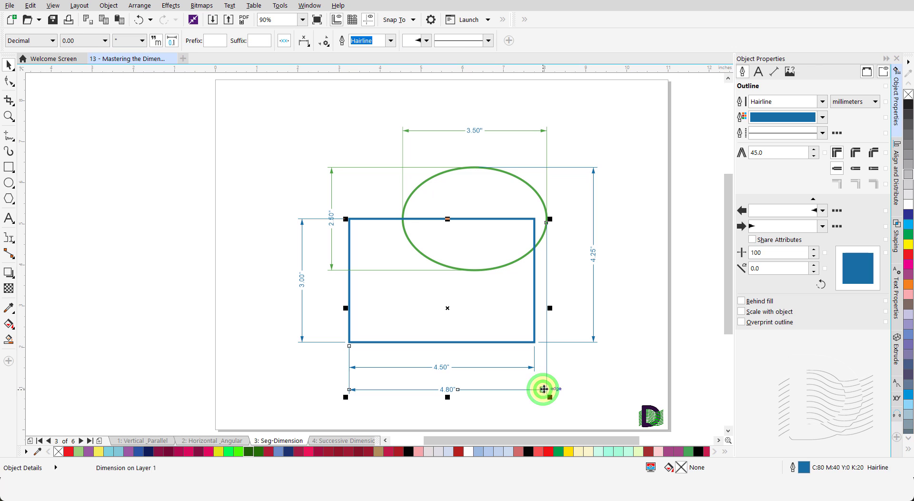
pyautogui.click(593, 338)
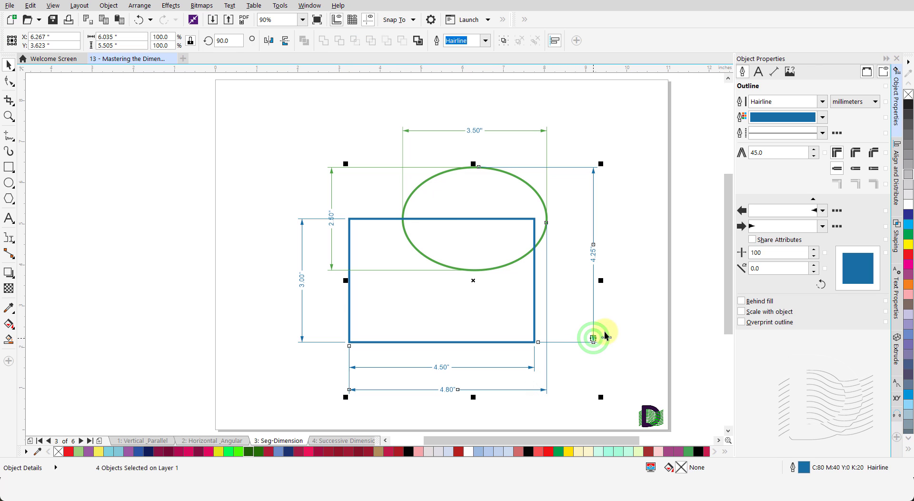
pyautogui.click(761, 120)
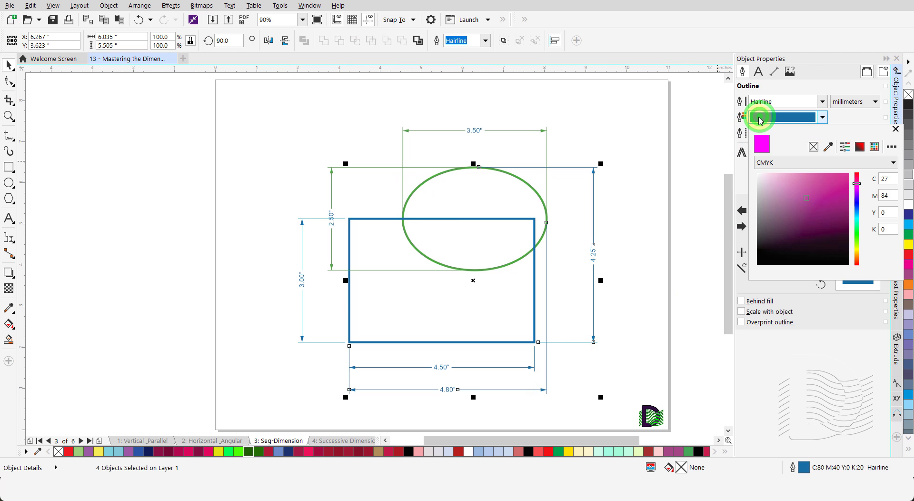
pyautogui.click(857, 192)
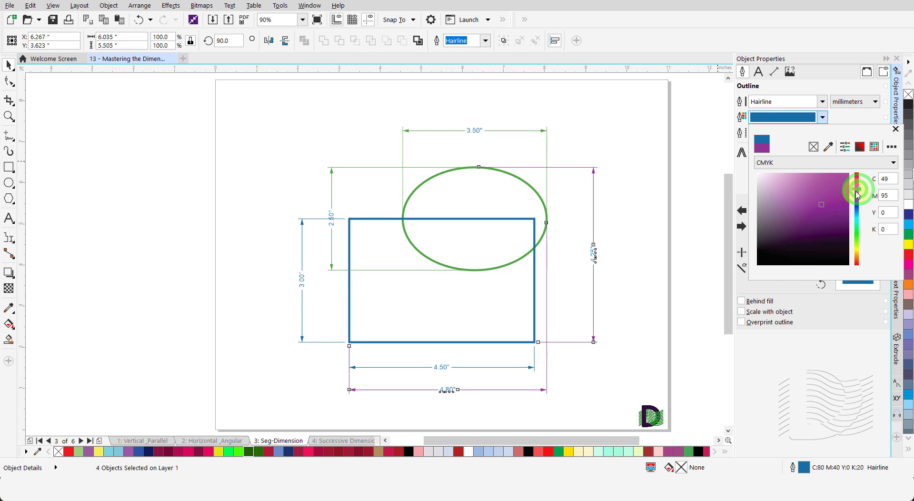
pyautogui.click(846, 191)
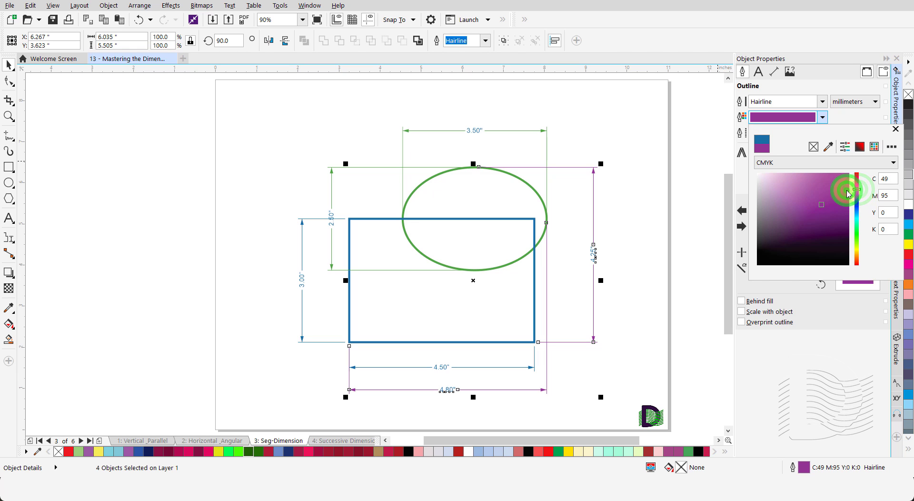
pyautogui.click(895, 128)
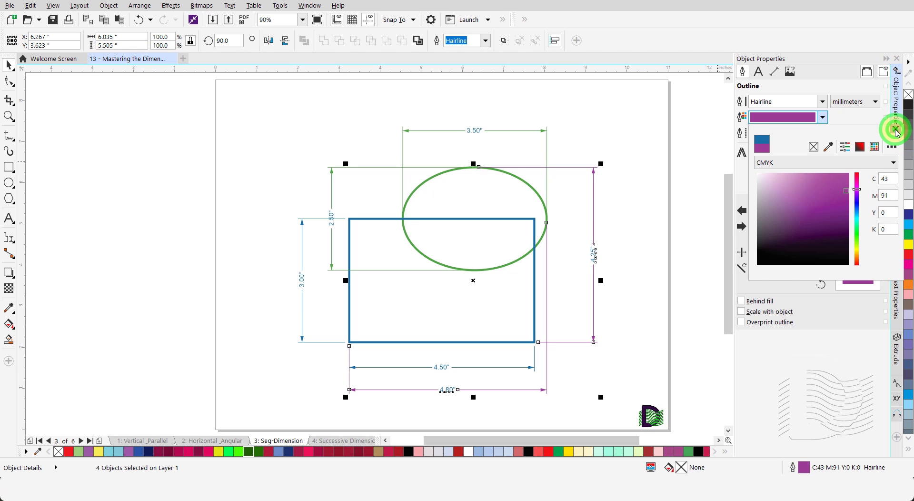
# - Set the outline width of the two selected purple dimensions to 0.75 mm and deselect them
pyautogui.click(822, 101)
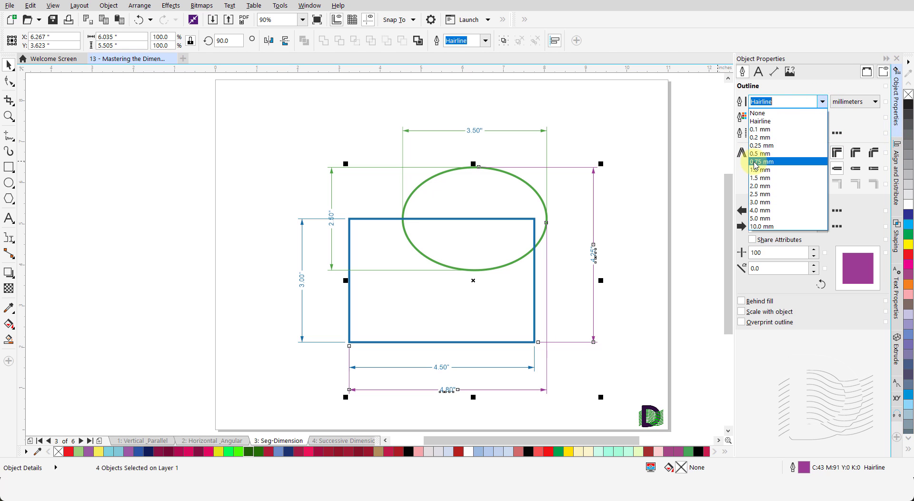
pyautogui.click(756, 163)
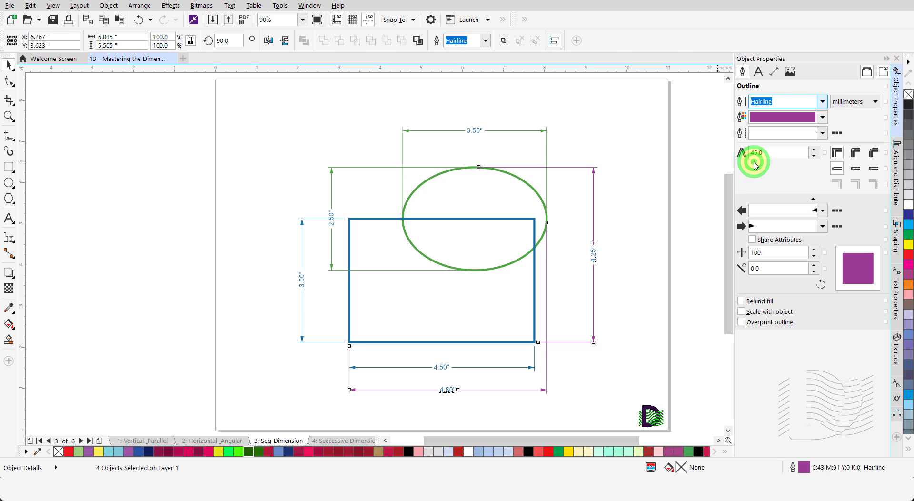
pyautogui.click(649, 314)
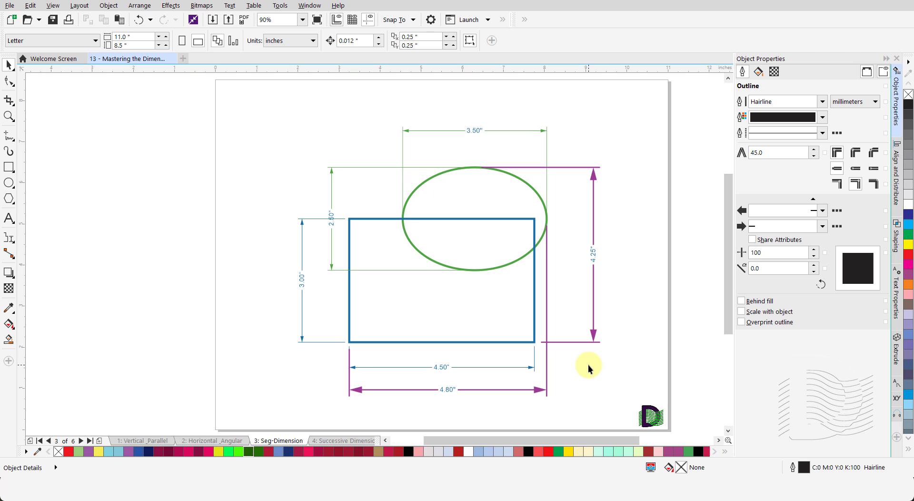
# - Go to the Successive Dimension page and enable automatic successive dimensioning for the segment dimension tool
pyautogui.click(342, 441)
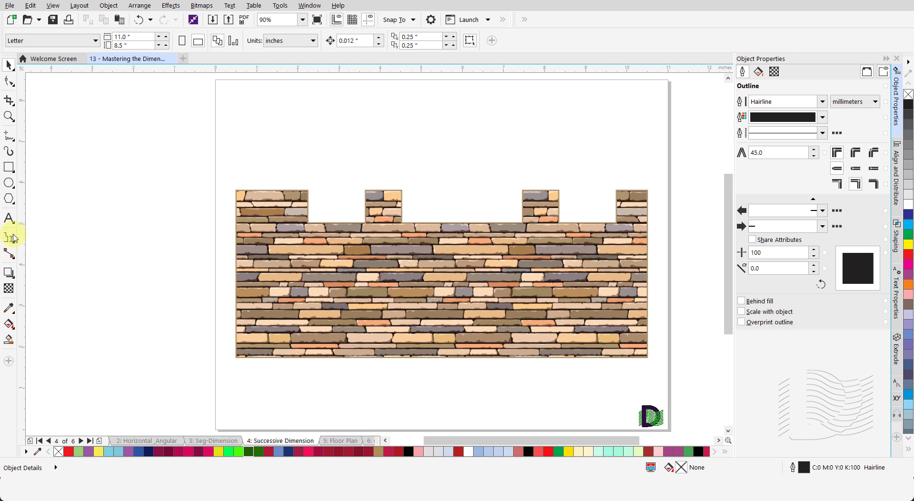
pyautogui.click(9, 238)
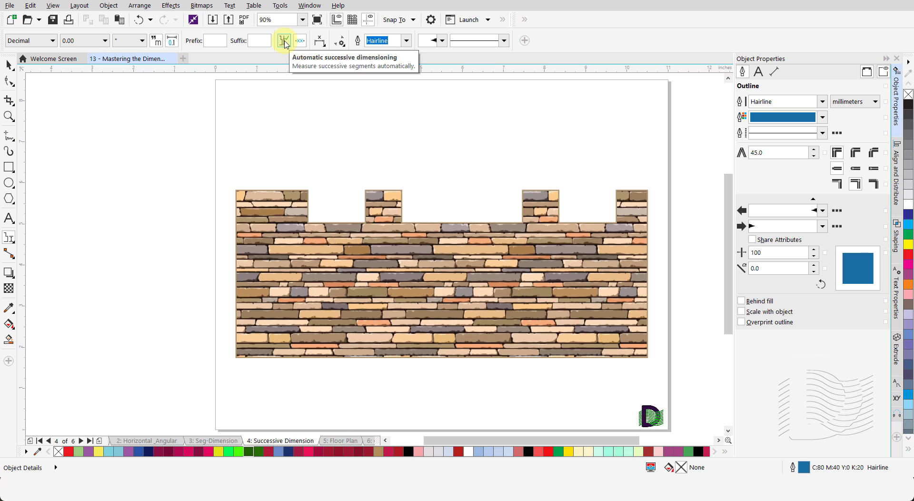
pyautogui.click(284, 42)
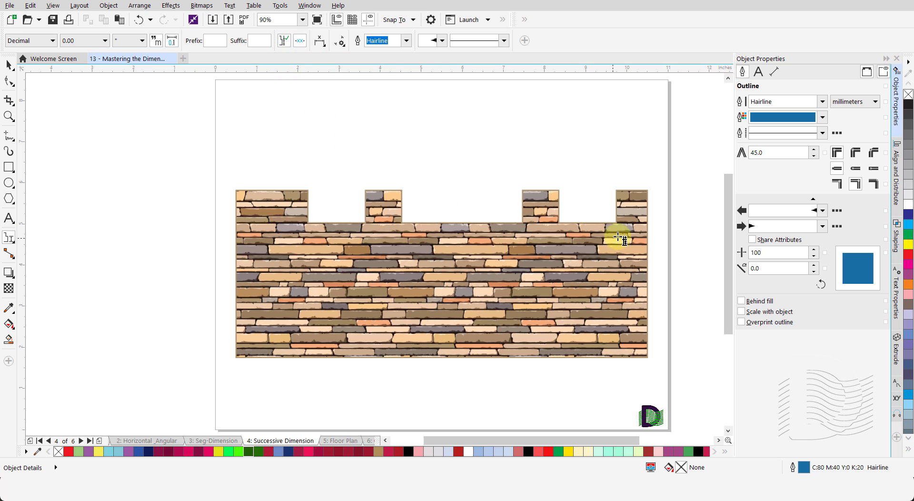
# - Add successive horizontal segment dimensions across all nodes of the stone wall's battlements, place them above the wall, and deselect them
pyautogui.click(655, 236)
pyautogui.moveTo(655, 235); pyautogui.dragTo(223, 180)
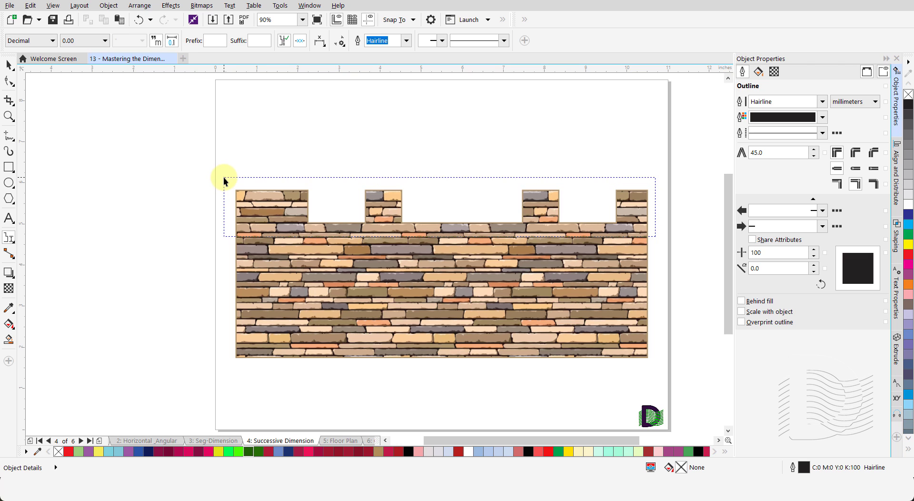
pyautogui.moveTo(224, 180); pyautogui.dragTo(224, 179)
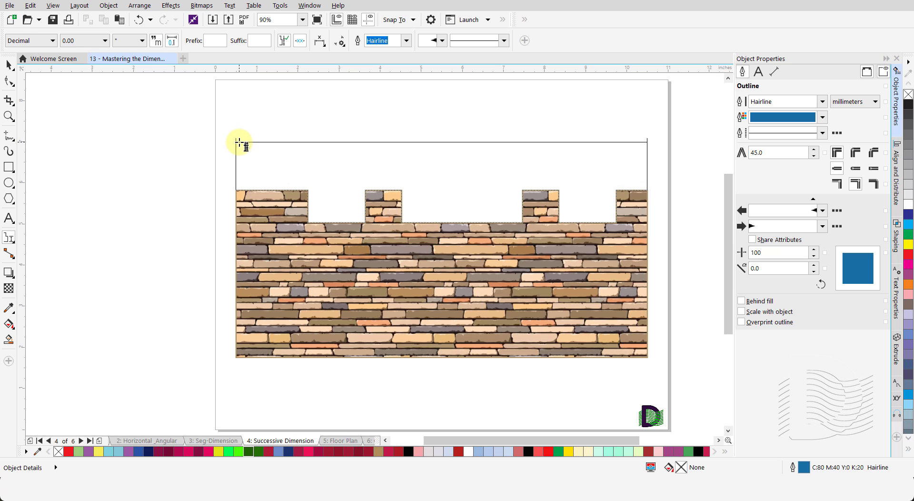
pyautogui.click(239, 141)
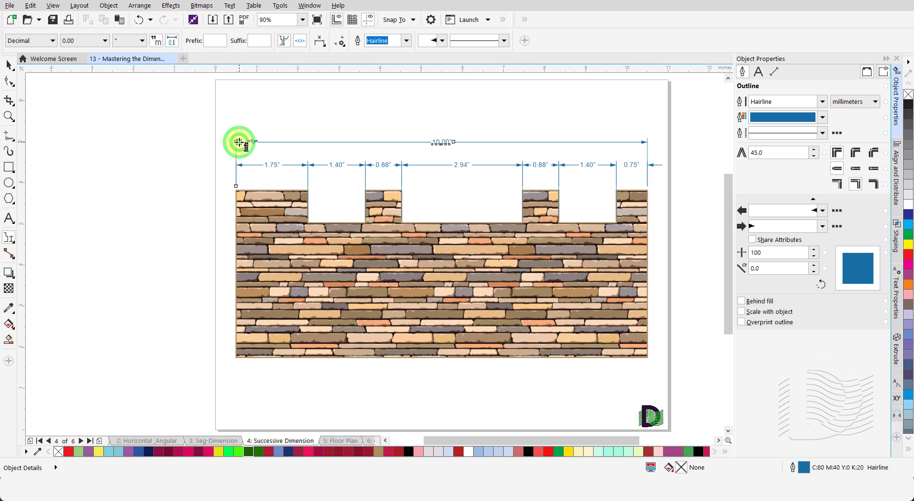
pyautogui.click(262, 132)
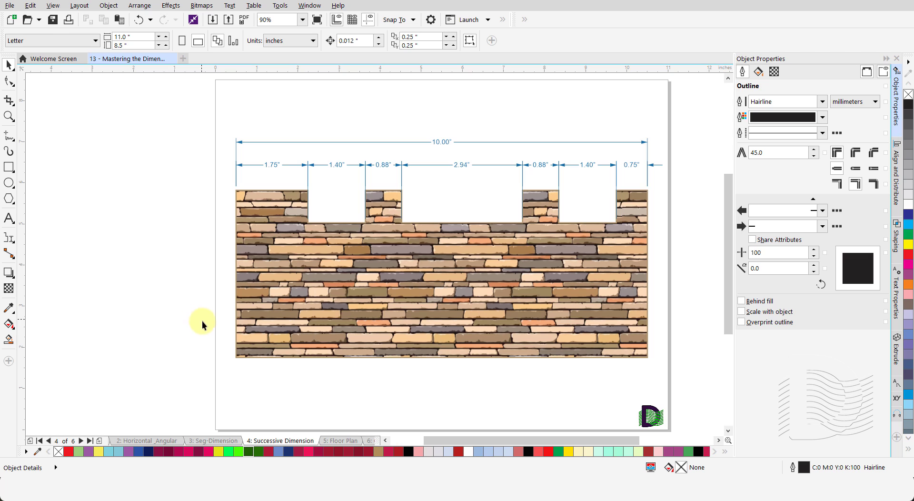
# - Go to the Floor Plan page and check the object sizes of rooms 1, 2 and 3
pyautogui.click(343, 441)
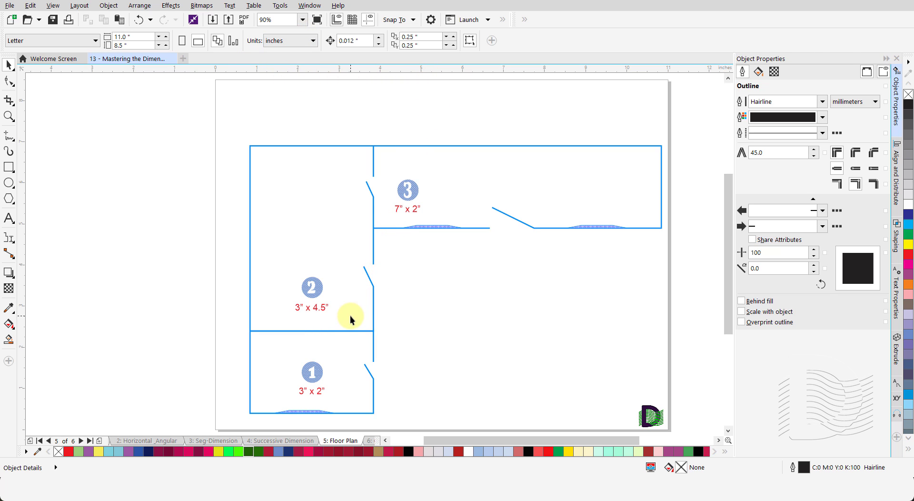
pyautogui.click(332, 344)
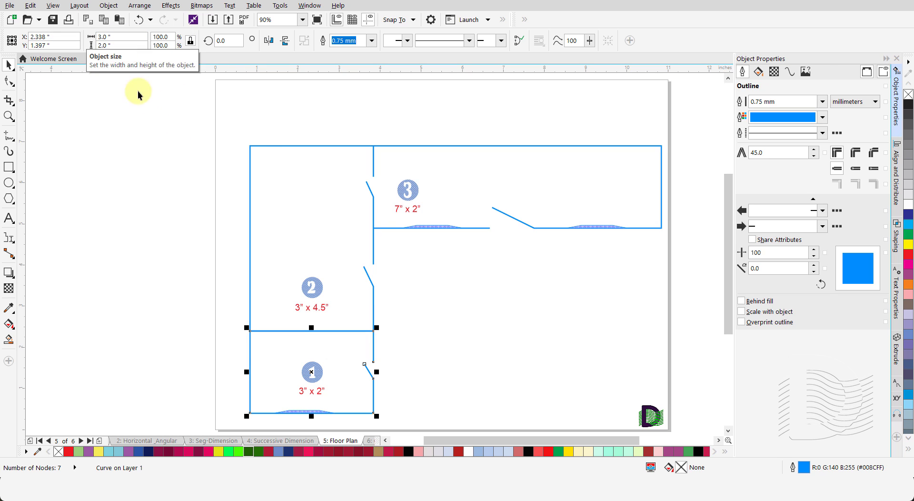
pyautogui.click(276, 190)
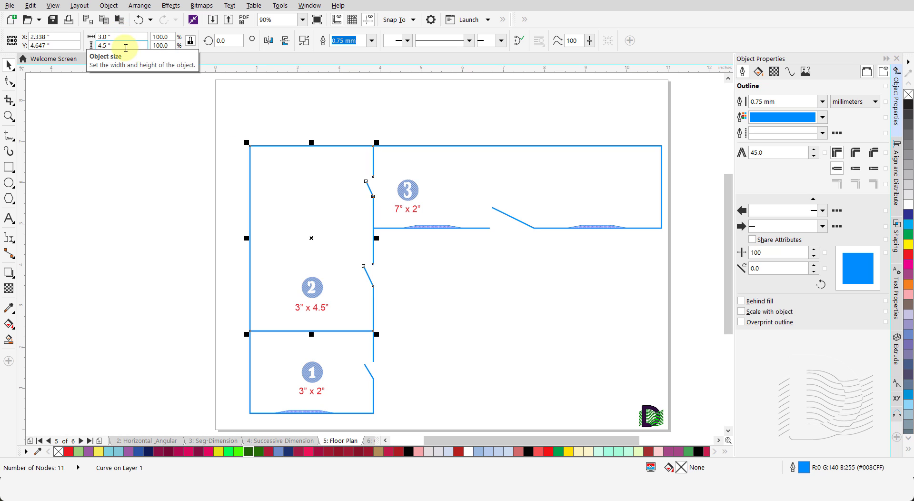
pyautogui.click(434, 166)
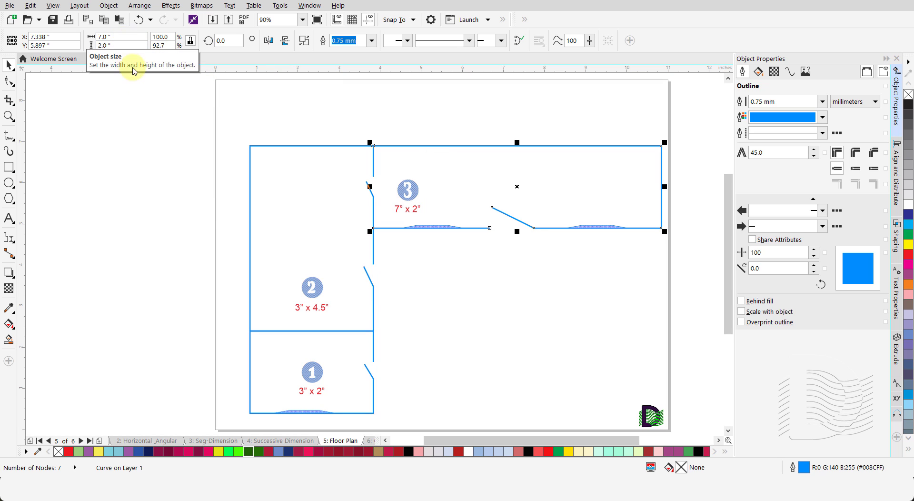
pyautogui.click(238, 232)
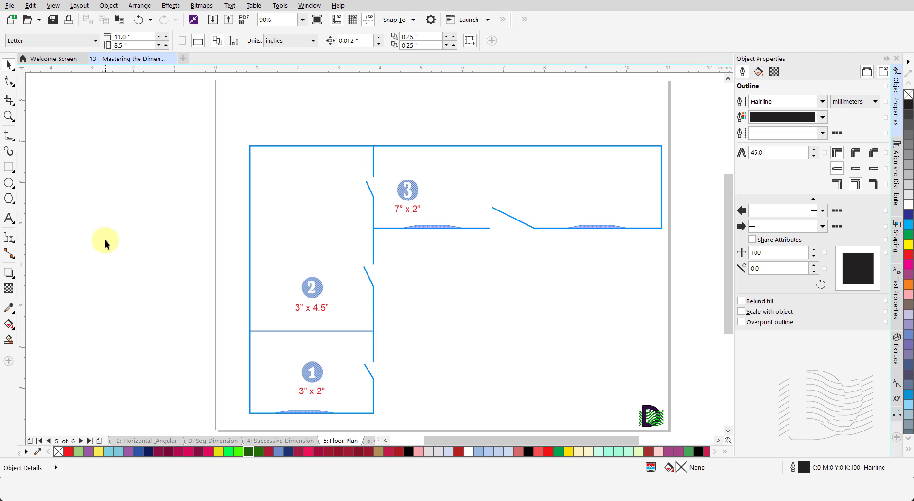
# - Set the document's horizontal ruler units to feet in the options
pyautogui.hotkey('ctrl', 'j')
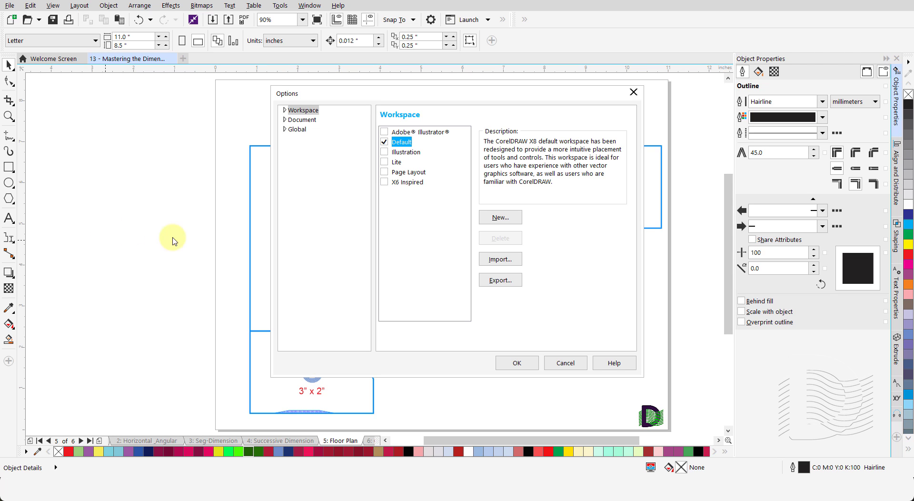
pyautogui.click(286, 121)
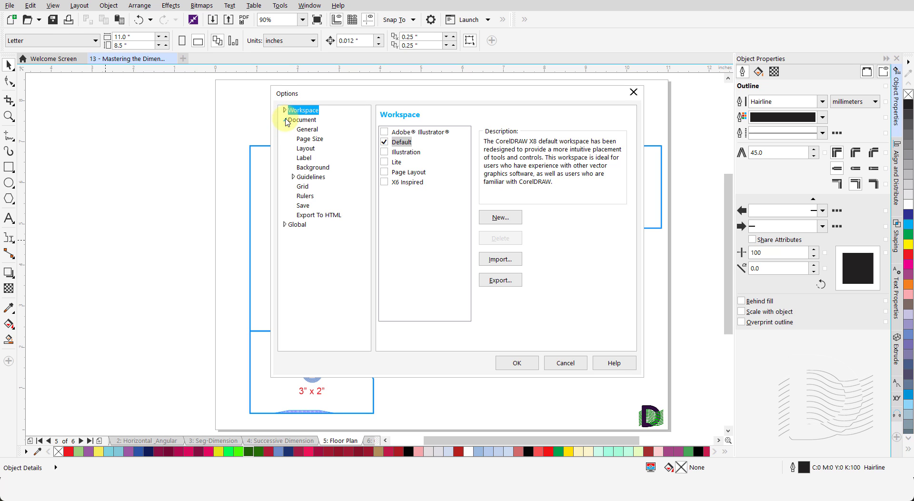
pyautogui.click(312, 198)
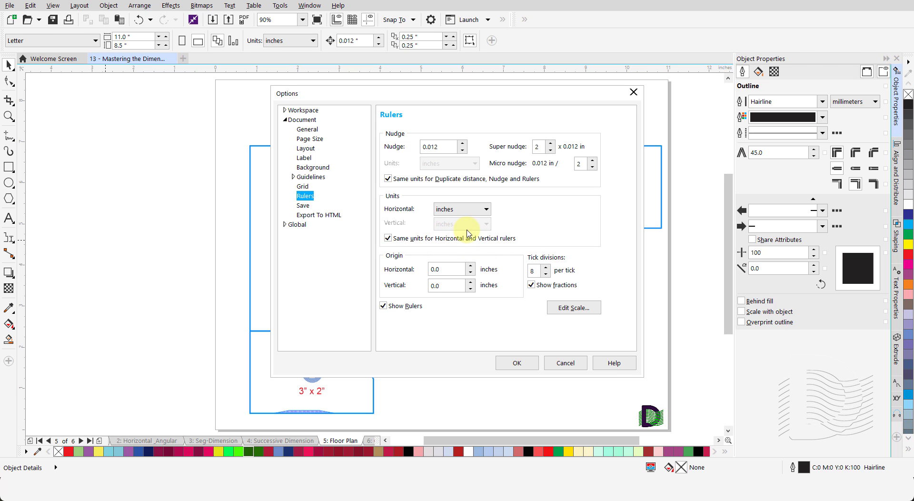
pyautogui.click(486, 210)
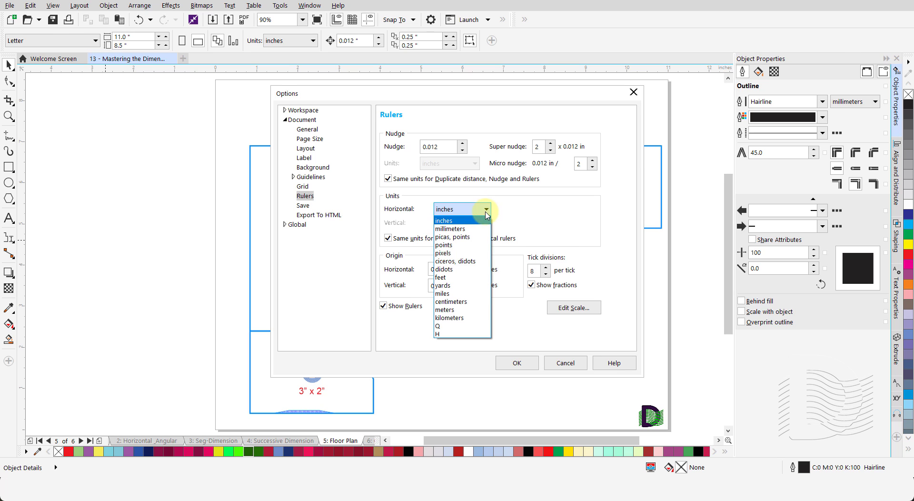
pyautogui.click(457, 281)
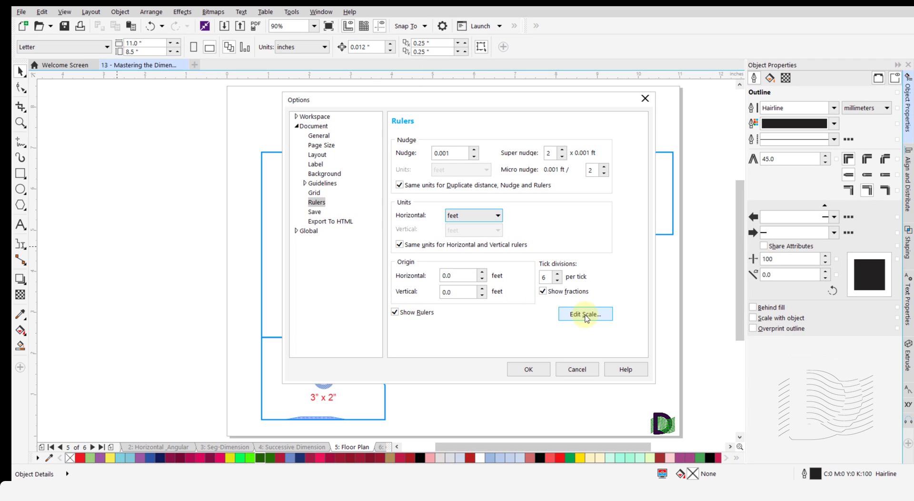
# - Define a custom drawing scale of 1 inch page distance to 2 feet world distance and apply the options
pyautogui.click(586, 315)
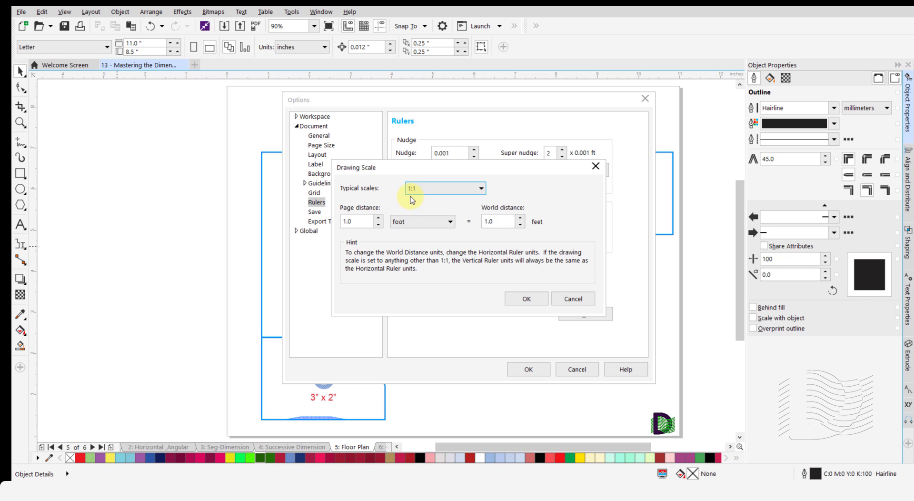
pyautogui.click(482, 188)
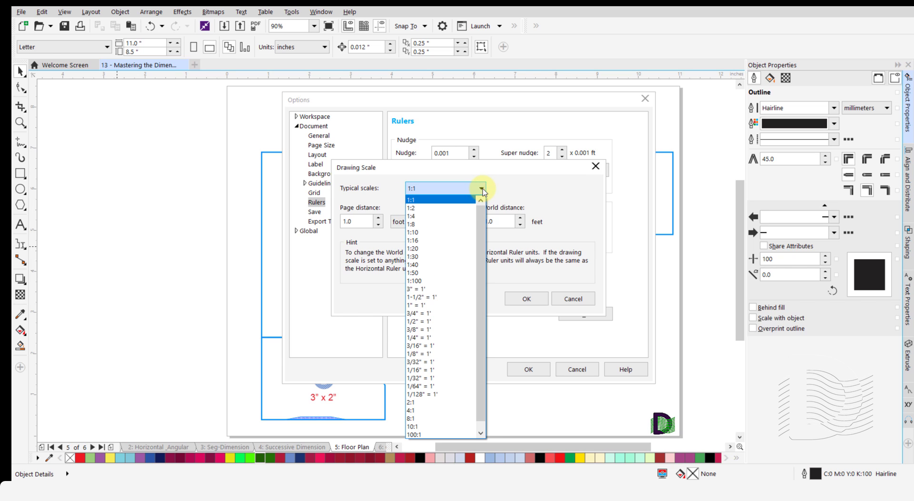
pyautogui.moveTo(480, 216); pyautogui.dragTo(466, 290)
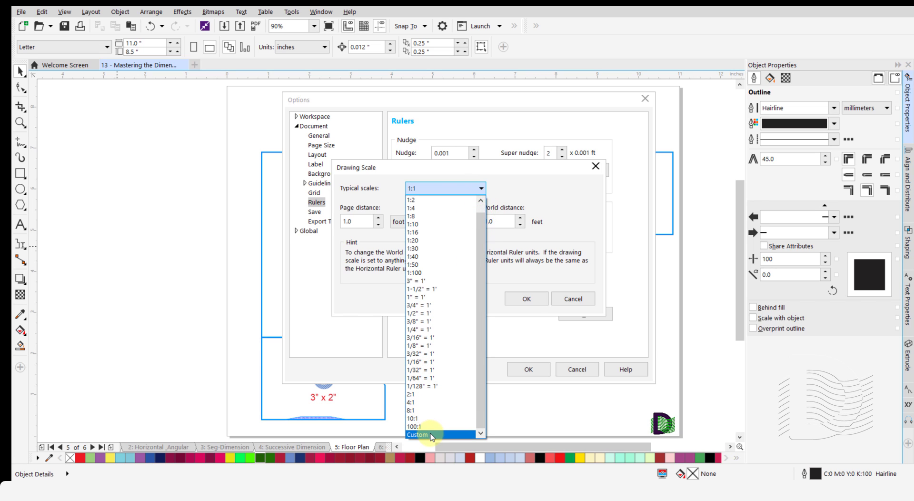
pyautogui.click(433, 434)
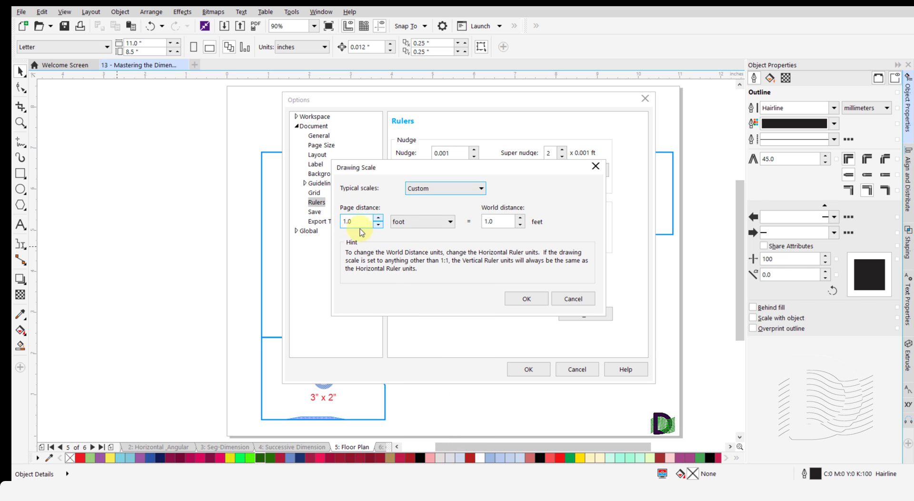
pyautogui.click(448, 222)
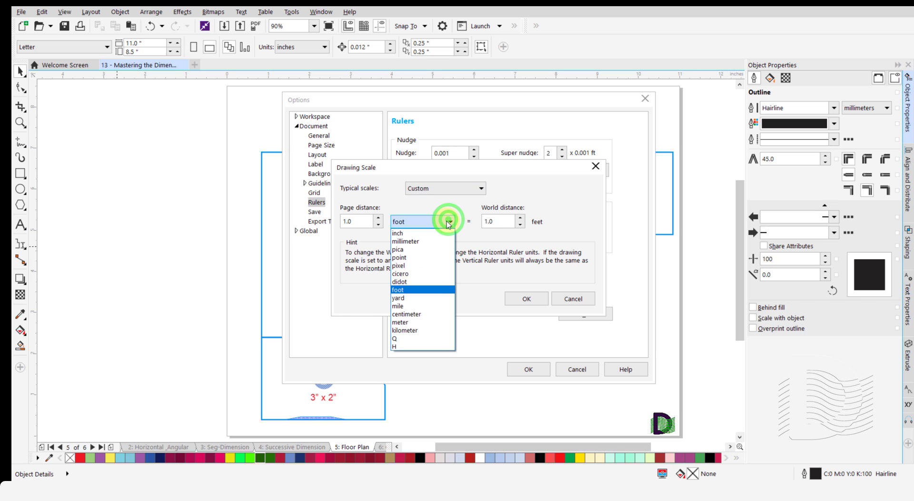
pyautogui.click(427, 232)
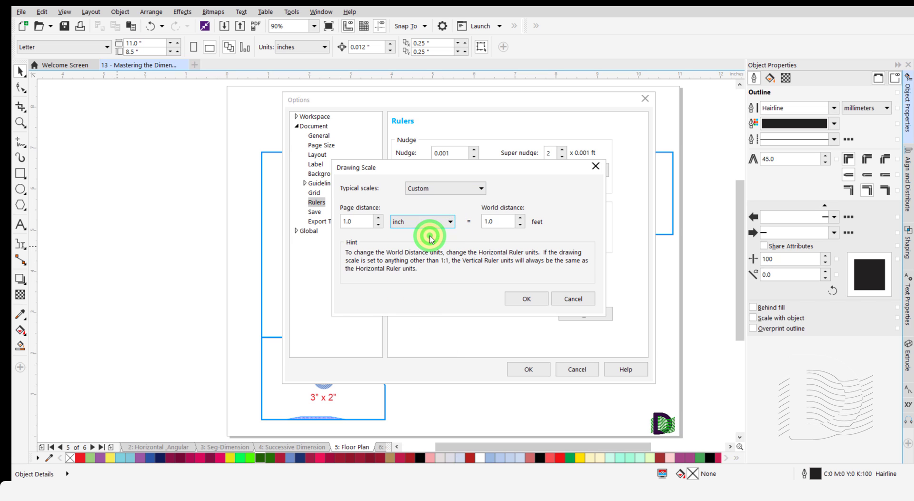
pyautogui.click(521, 218)
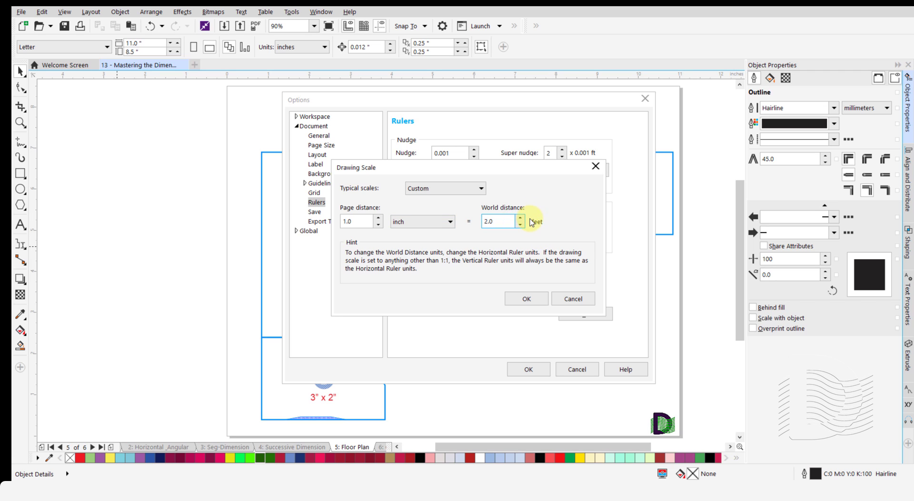
pyautogui.click(519, 303)
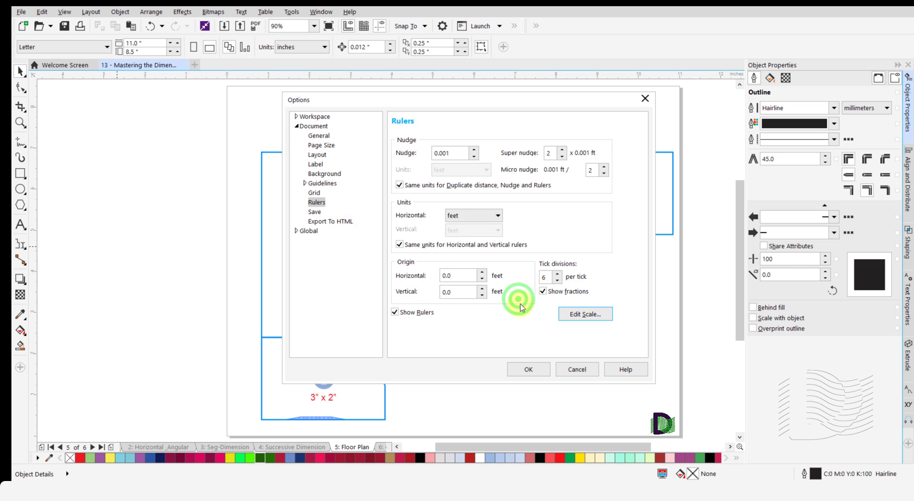
pyautogui.click(528, 370)
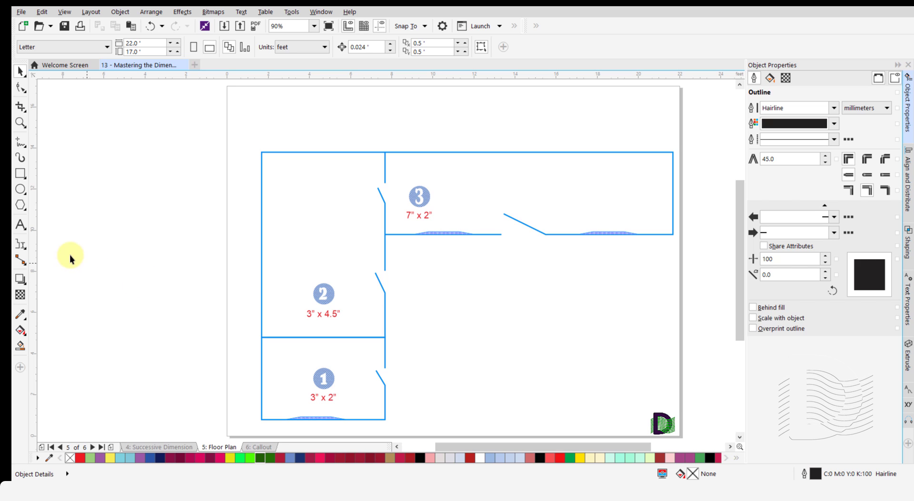
# - Add a vertical dimension inside room 1, spanning from its lower wall to its upper wall
pyautogui.click(20, 247)
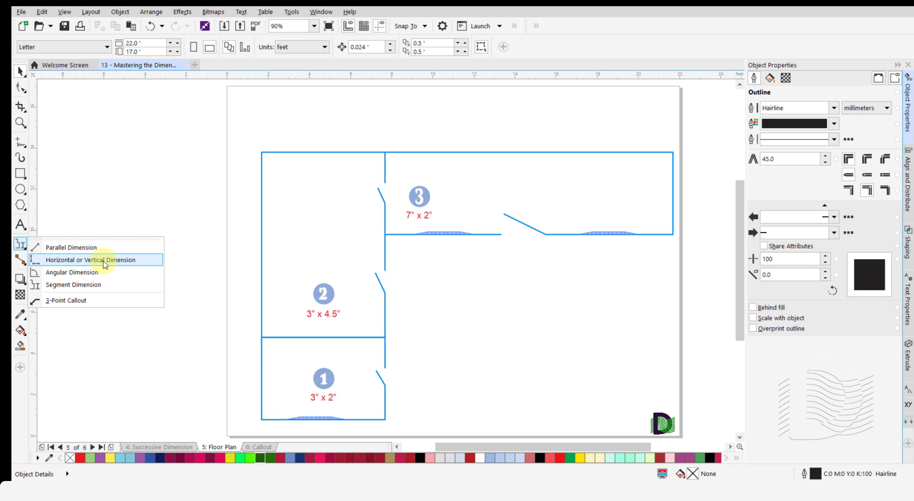
pyautogui.click(102, 263)
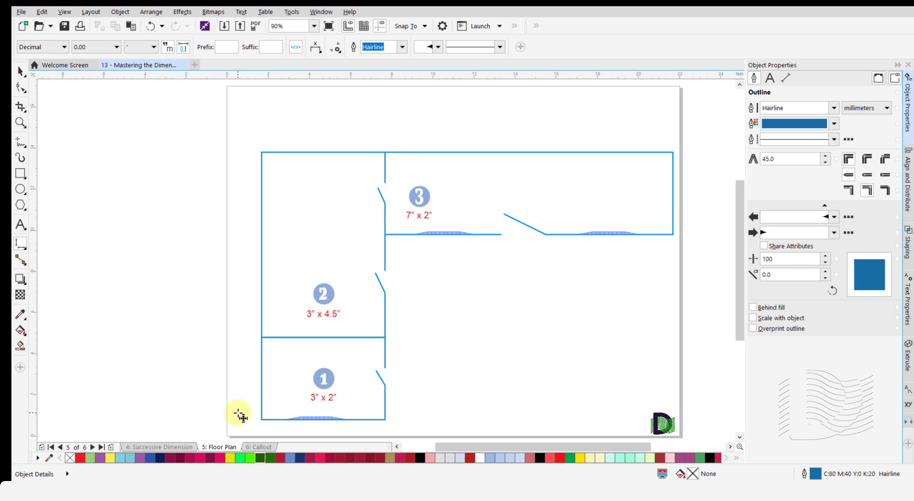
pyautogui.click(271, 419)
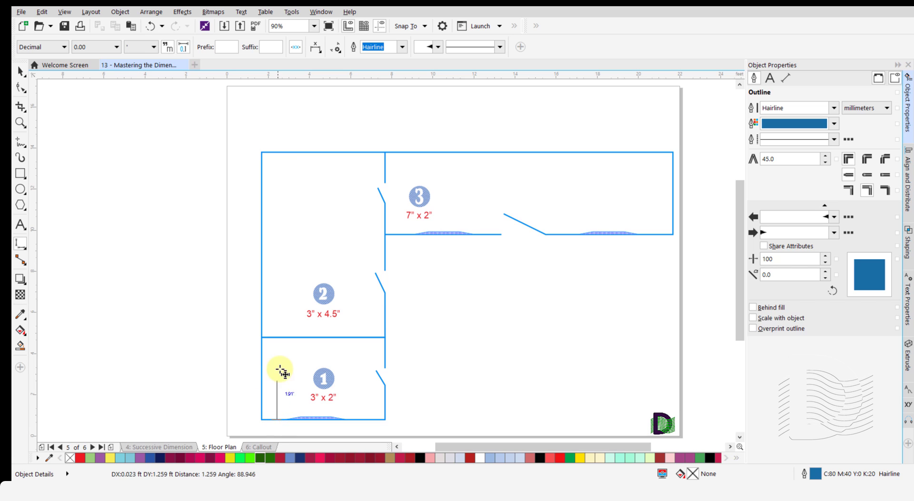
pyautogui.click(274, 338)
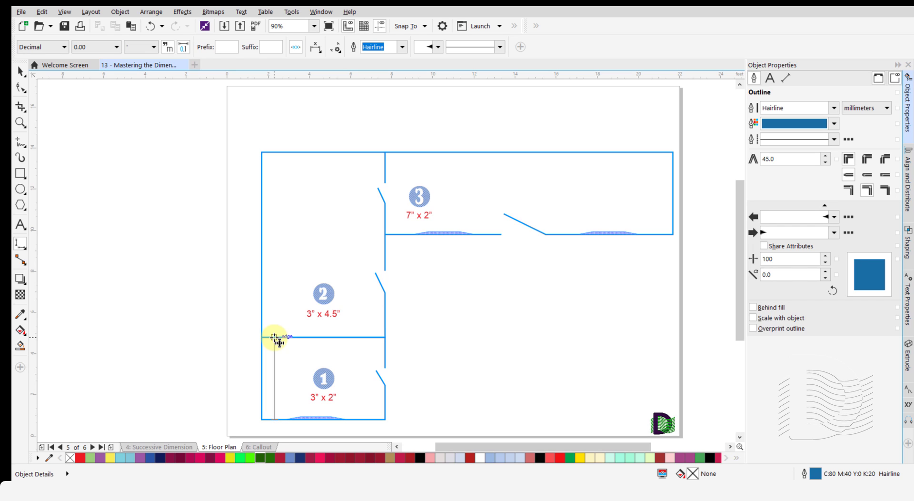
pyautogui.click(274, 338)
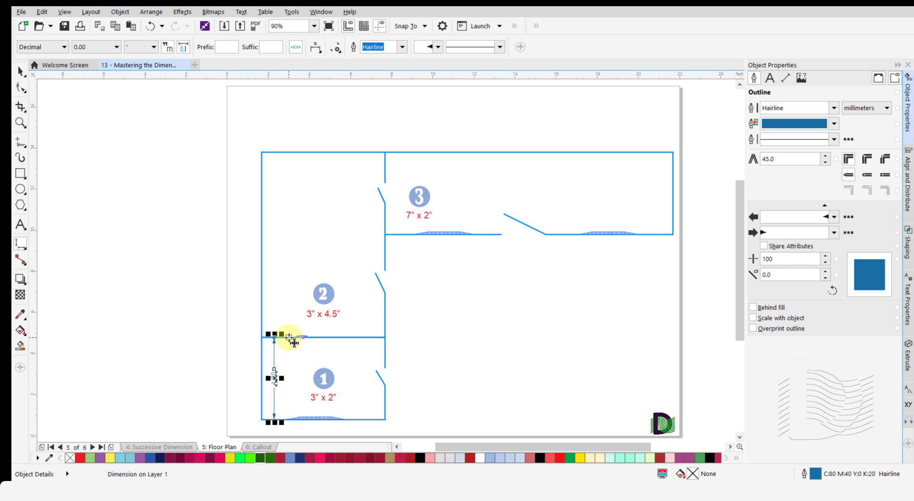
# - Add vertical dimensions inside rooms 2 and 3 from lower wall to upper wall, and deselect them
pyautogui.click(290, 338)
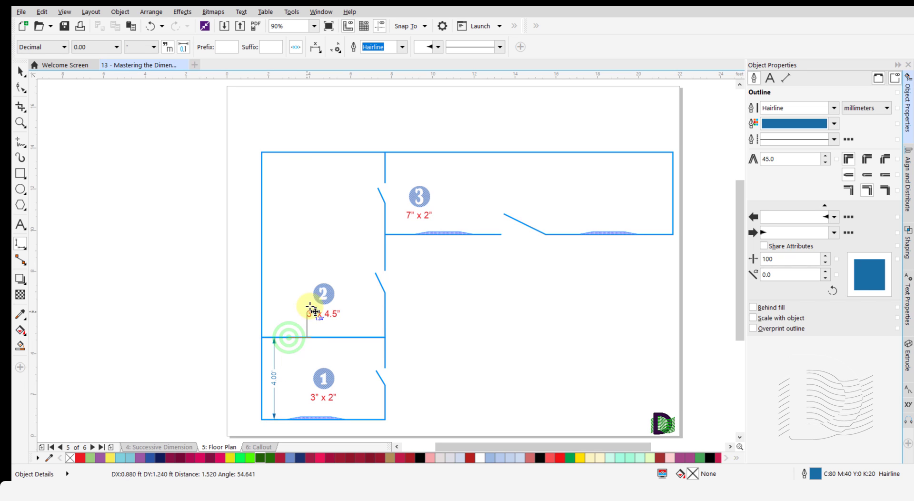
pyautogui.click(283, 153)
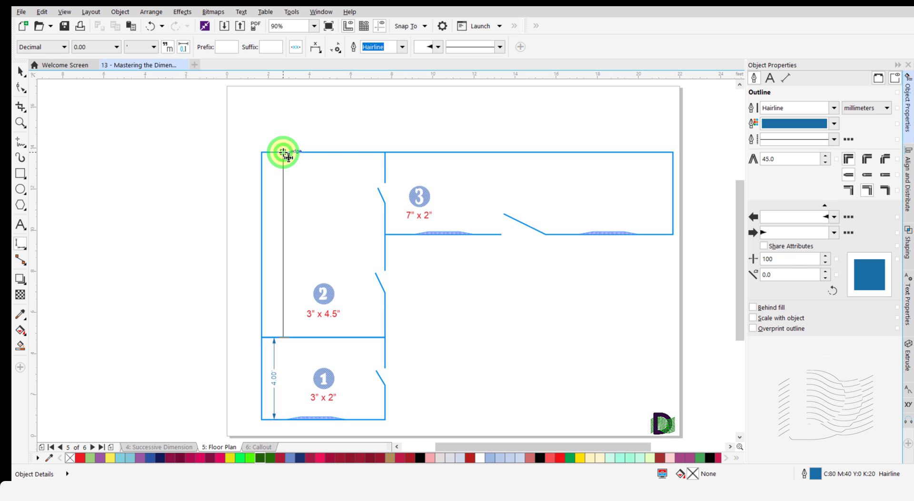
pyautogui.click(488, 233)
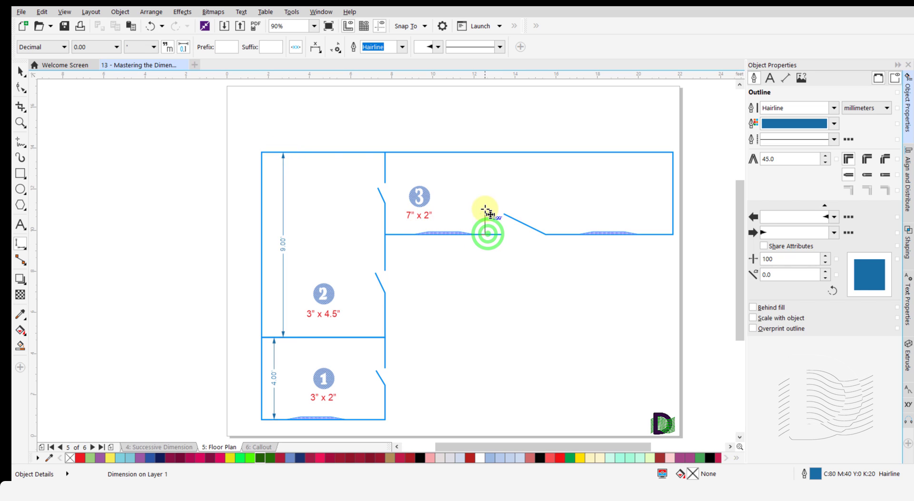
pyautogui.click(487, 152)
pyautogui.press('space')
pyautogui.click(445, 278)
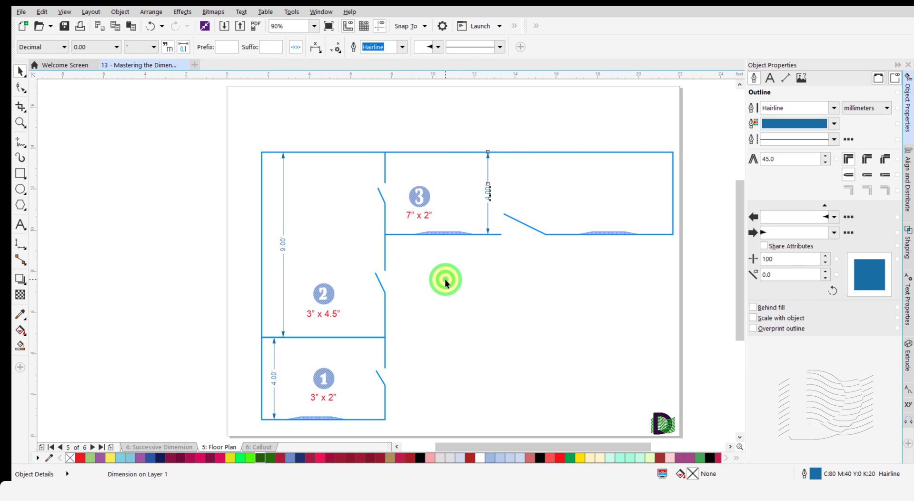
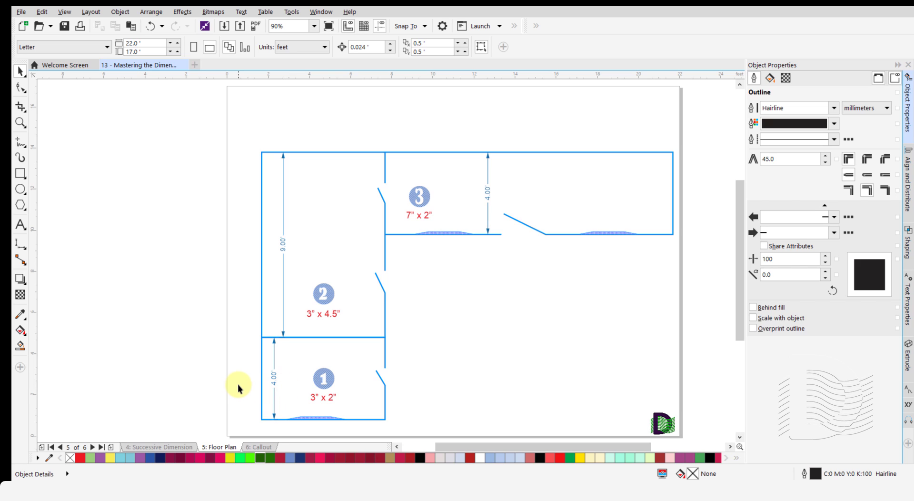
# - Dimension the floor plan's full height along its outer left wall, place the dimension outside the wall, and deselect it
pyautogui.press('space')
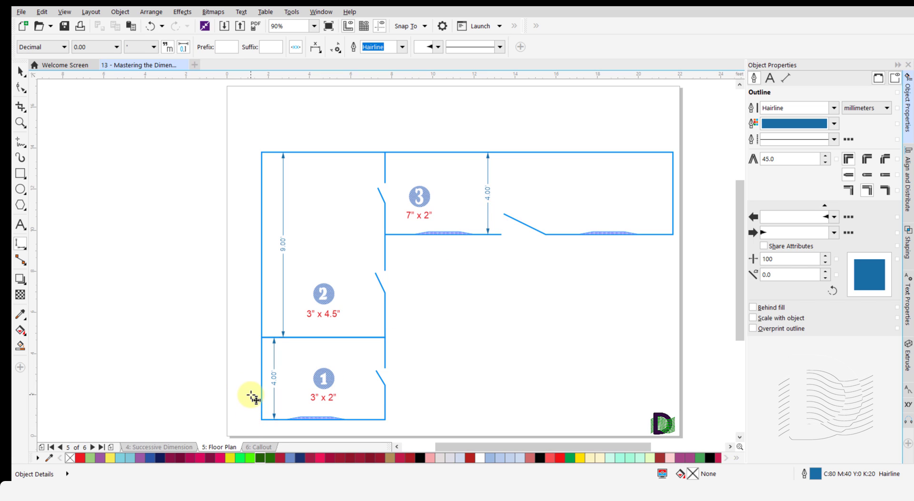
pyautogui.click(261, 419)
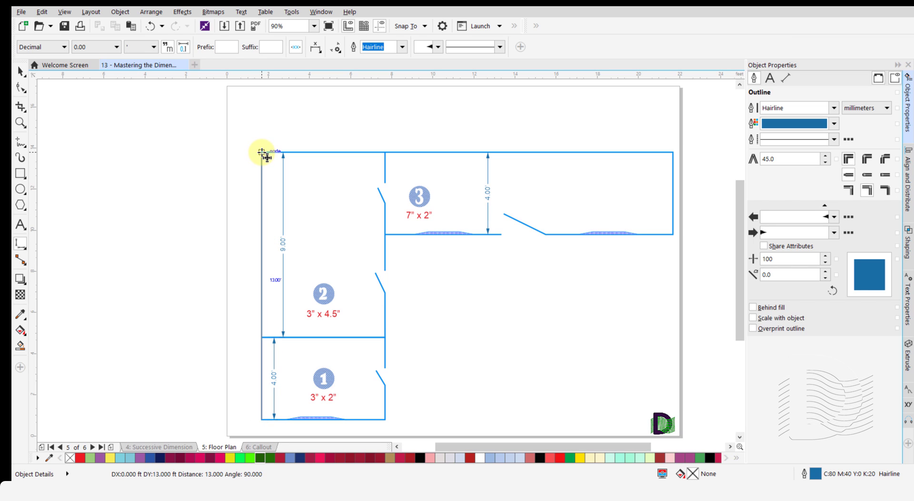
pyautogui.click(262, 153)
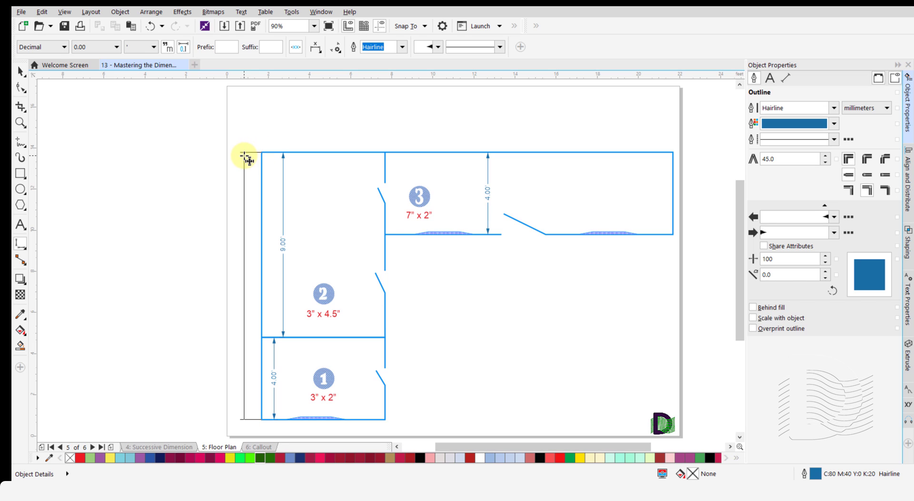
pyautogui.click(241, 154)
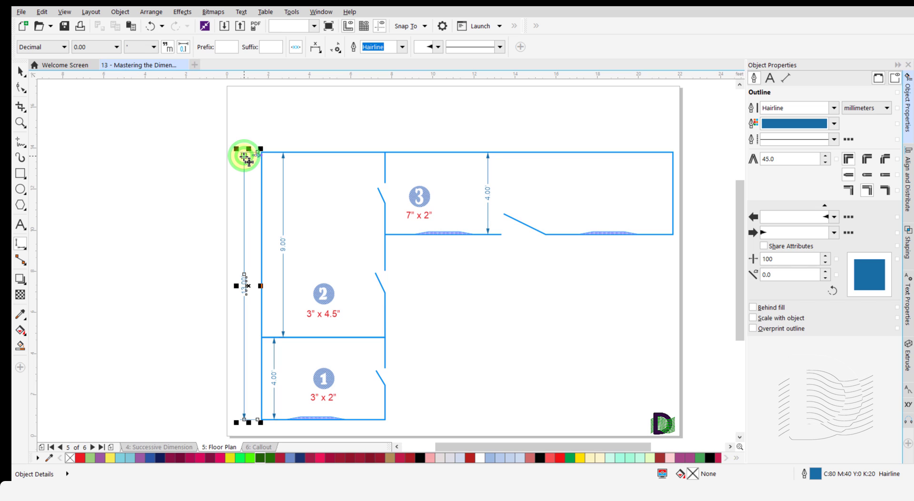
pyautogui.press('space')
pyautogui.click(273, 138)
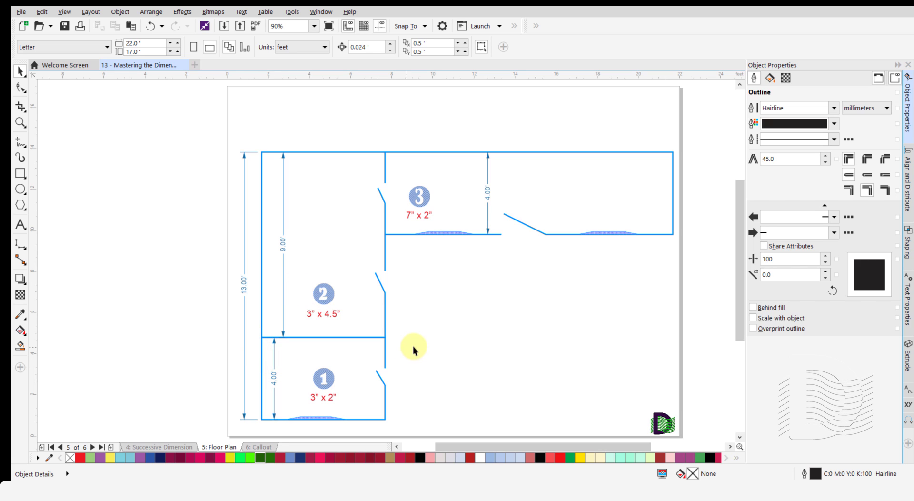
# - Add automatic successive segment dimensions across the nodes of the floor plan's top wall, place them above the plan, and deselect them
pyautogui.click(22, 245)
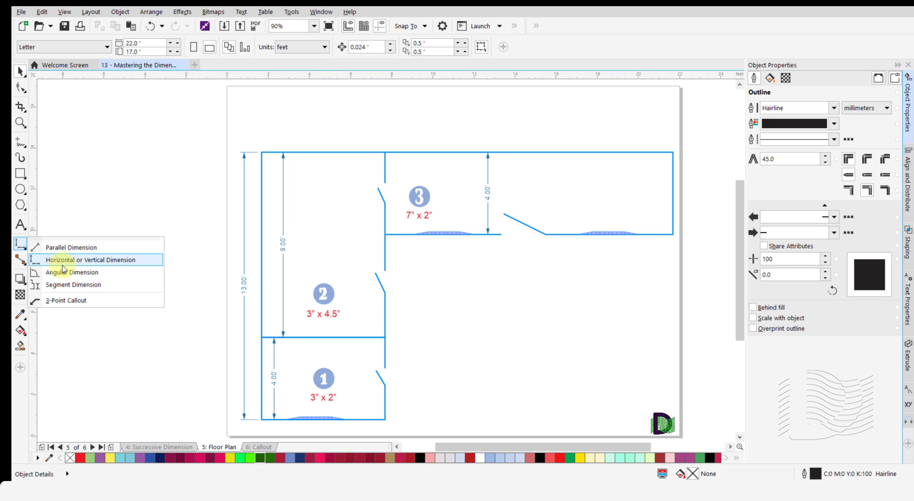
pyautogui.click(87, 286)
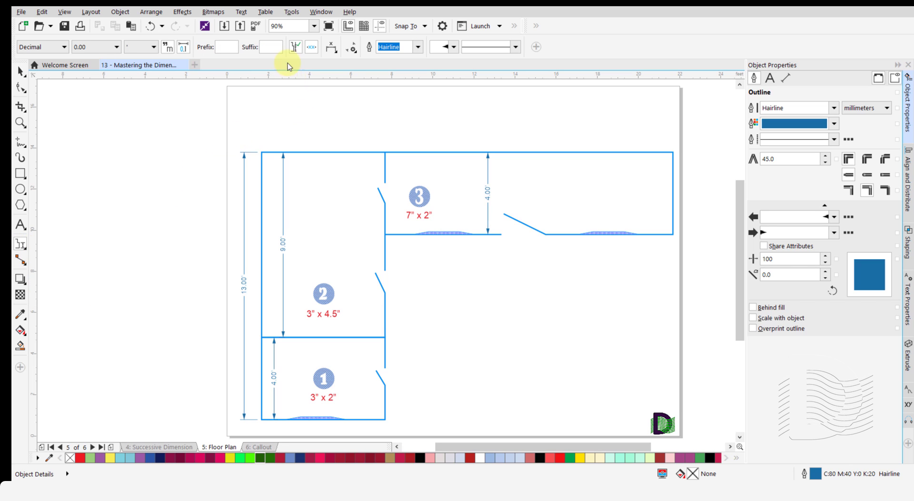
pyautogui.click(295, 48)
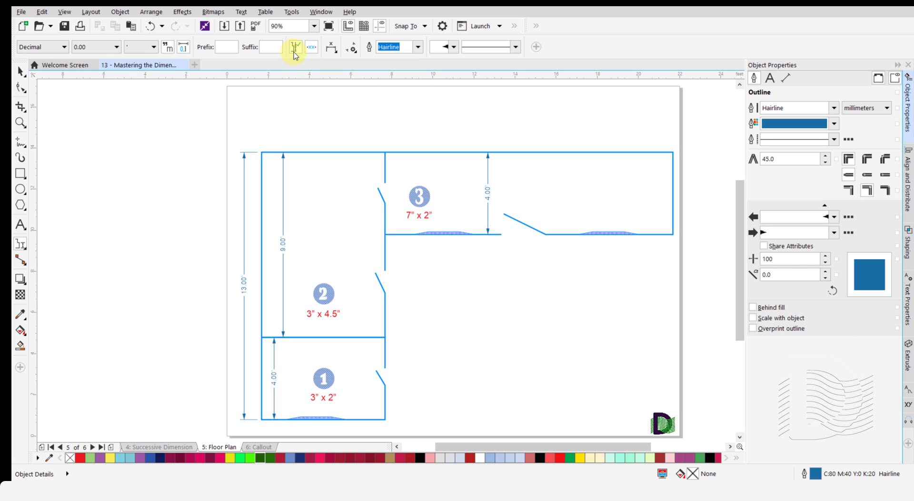
pyautogui.click(677, 182)
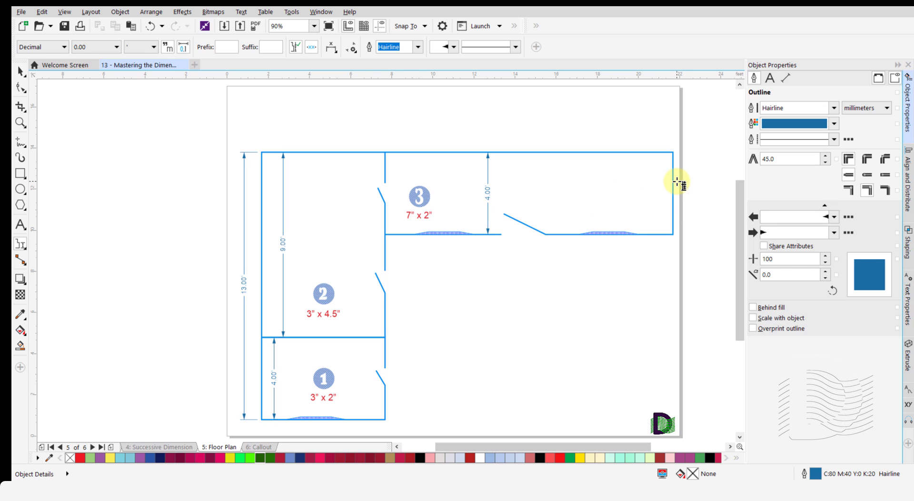
pyautogui.moveTo(677, 182); pyautogui.dragTo(247, 139)
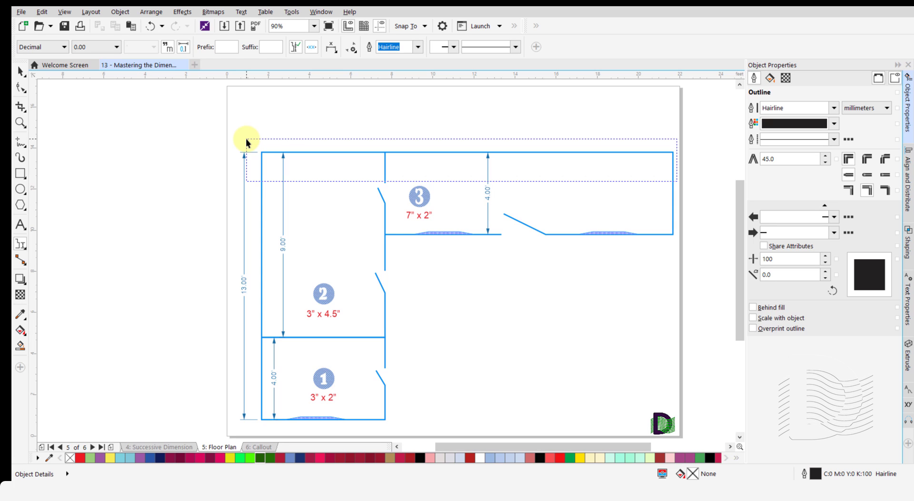
pyautogui.moveTo(246, 141); pyautogui.dragTo(247, 141)
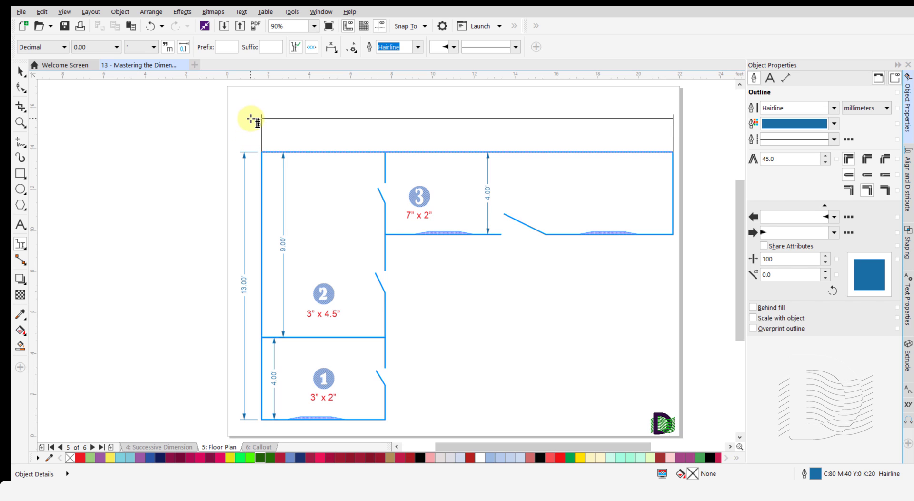
pyautogui.click(251, 118)
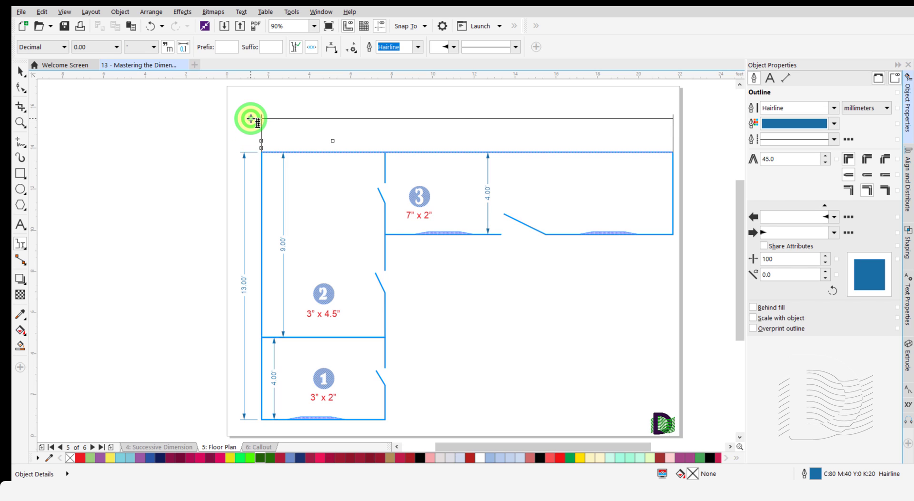
pyautogui.click(449, 304)
pyautogui.press('space')
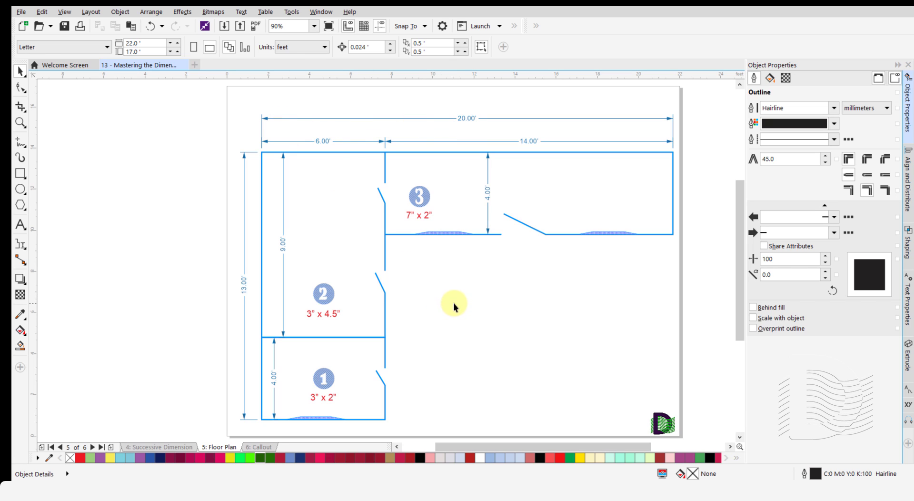
# - On the Callout page, add a 3-point callout at the boat's right tip with its leader above the hull, label it "Bow", and deselect it
pyautogui.click(263, 447)
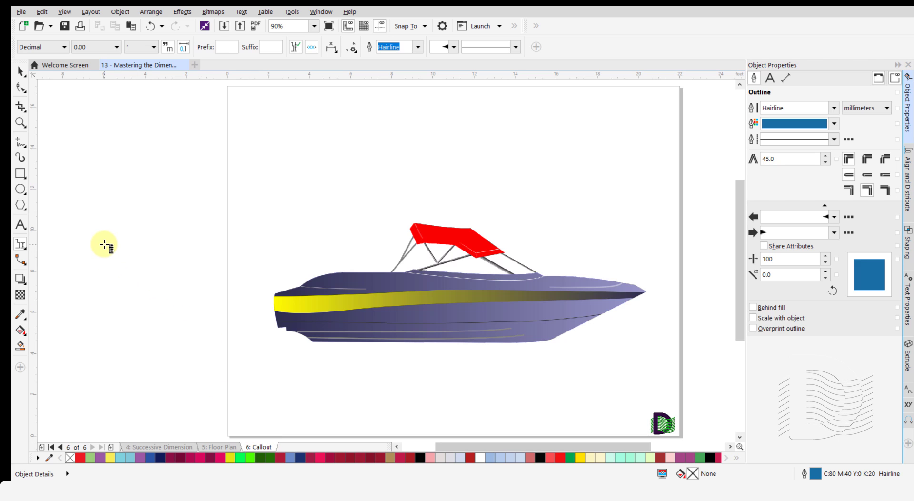
pyautogui.click(21, 246)
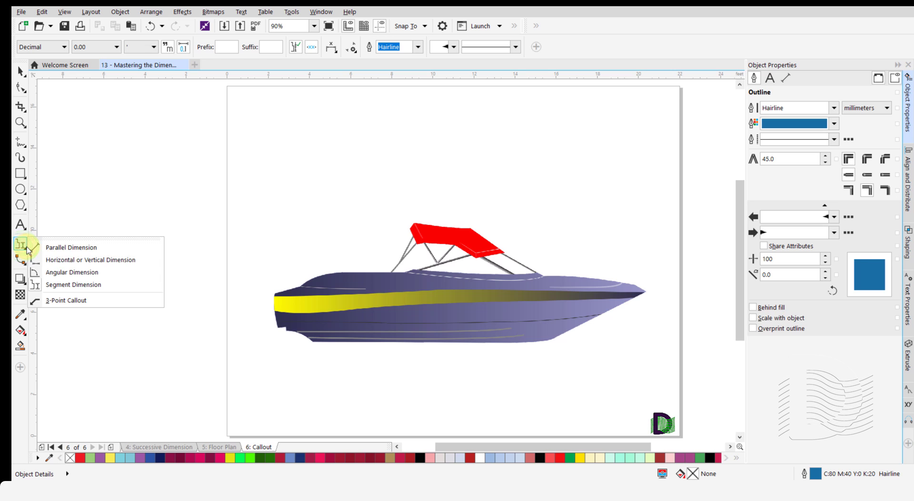
pyautogui.click(67, 301)
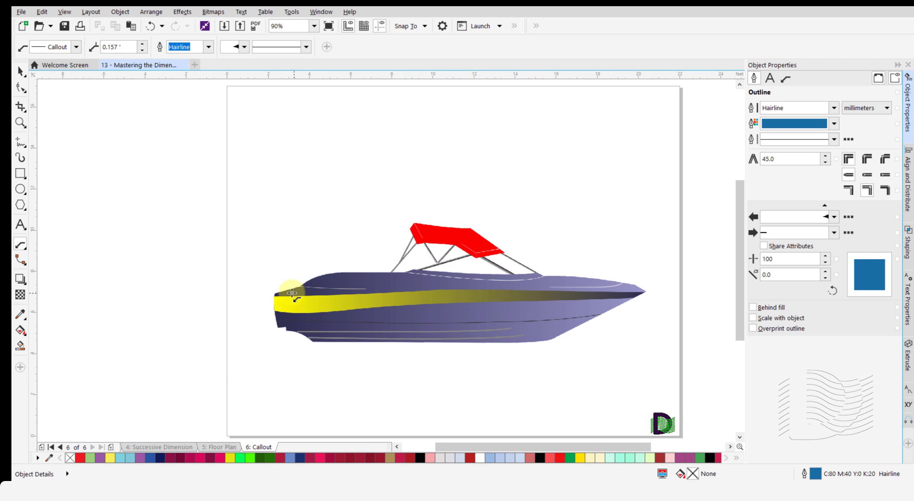
pyautogui.click(649, 291)
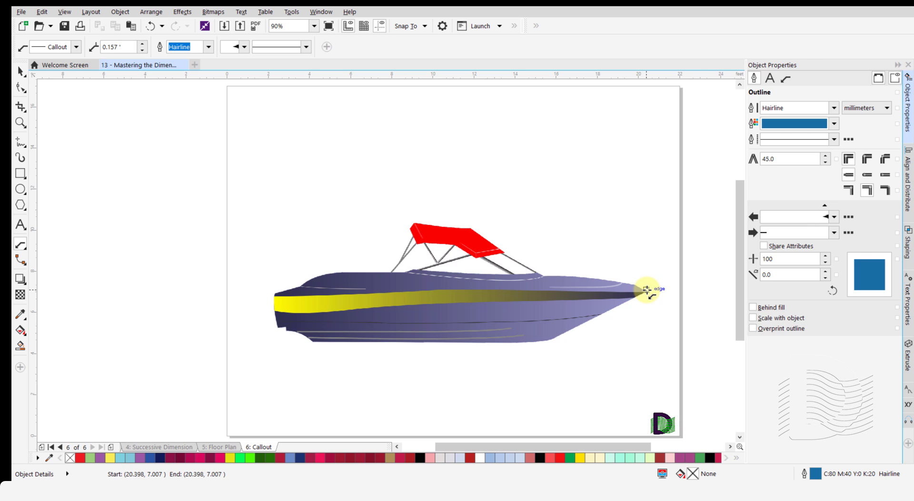
pyautogui.moveTo(646, 289); pyautogui.dragTo(646, 196)
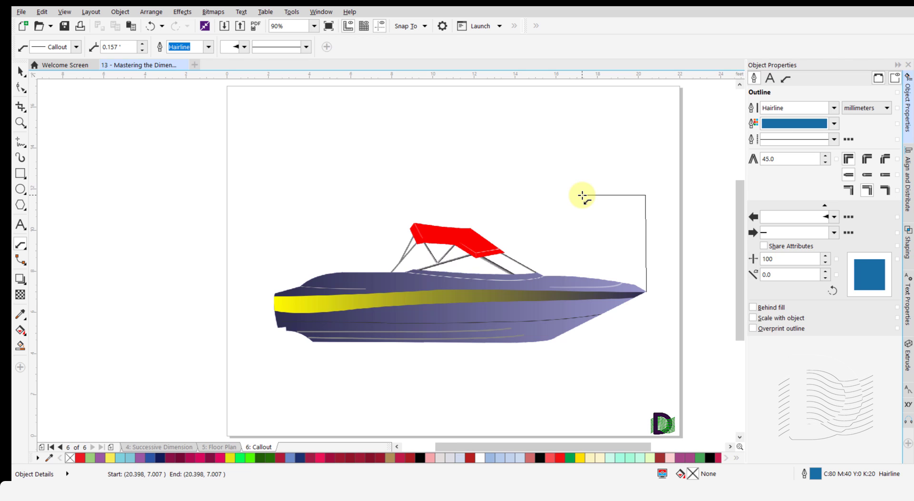
pyautogui.click(582, 195)
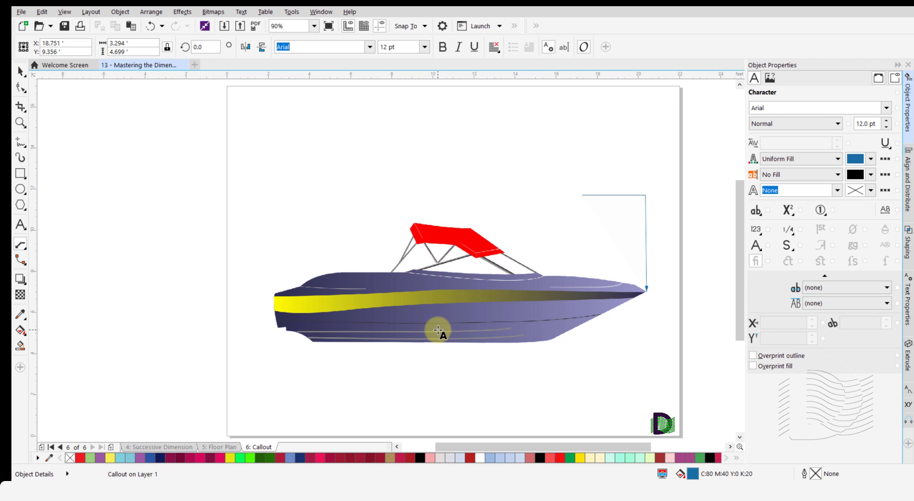
pyautogui.write('Bow')
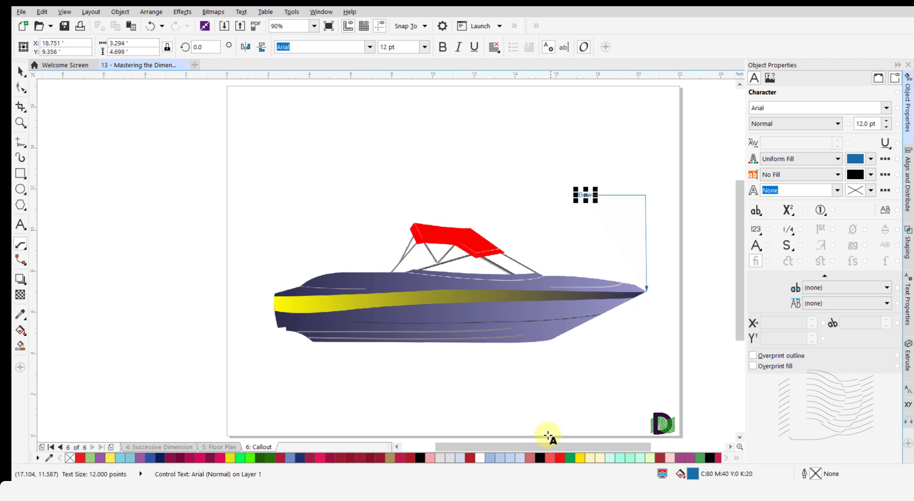
pyautogui.hotkey('ctrl', 'space')
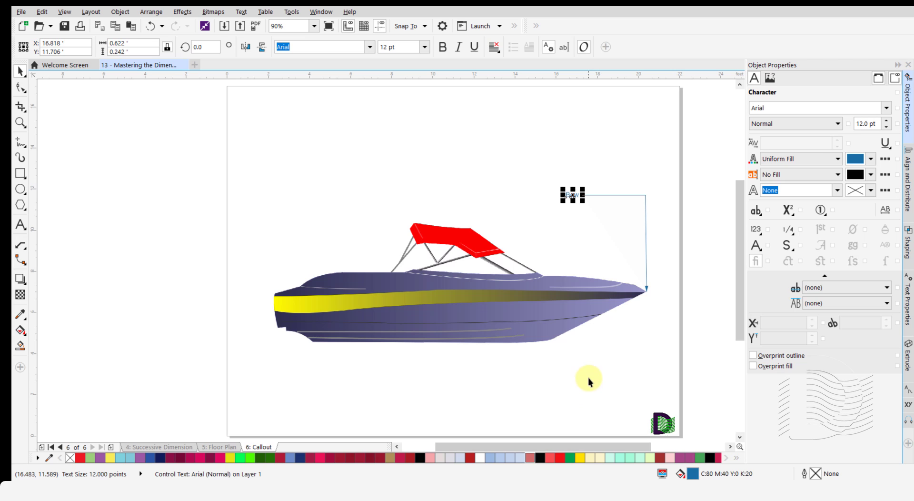
pyautogui.click(590, 376)
pyautogui.hotkey('ctrl', 'space')
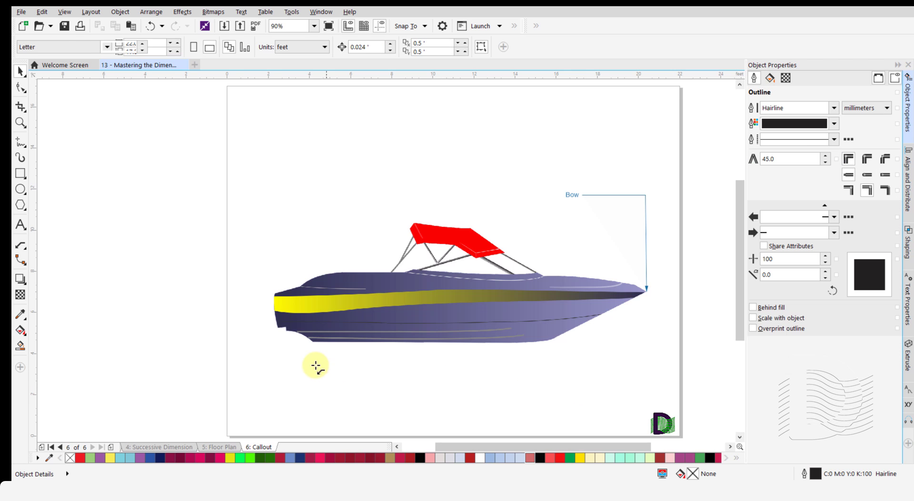
# - Add a 3-point callout at the boat's left end, rising above the hull and turning inward, label it "Stern", and deselect it
pyautogui.click(273, 294)
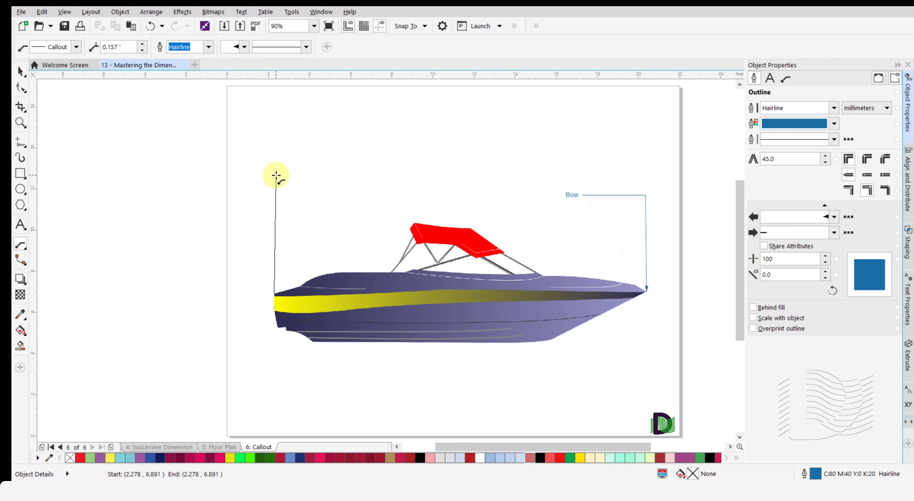
pyautogui.click(275, 176)
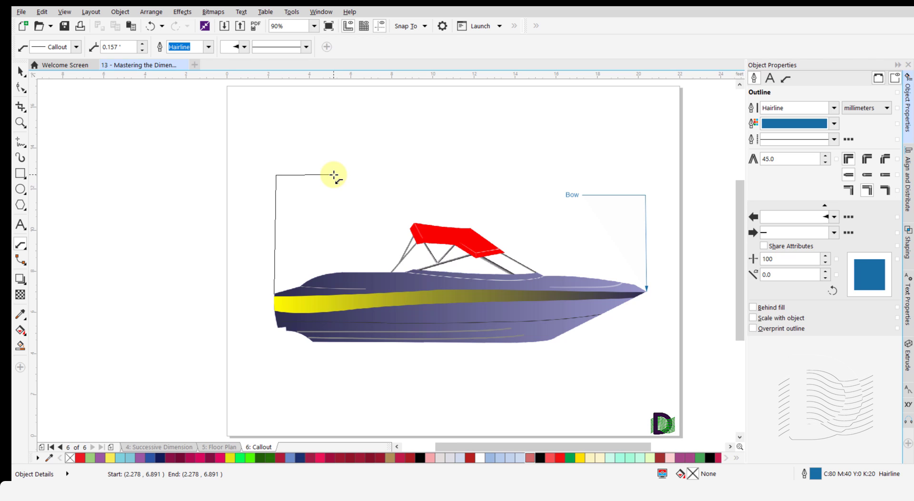
pyautogui.click(334, 175)
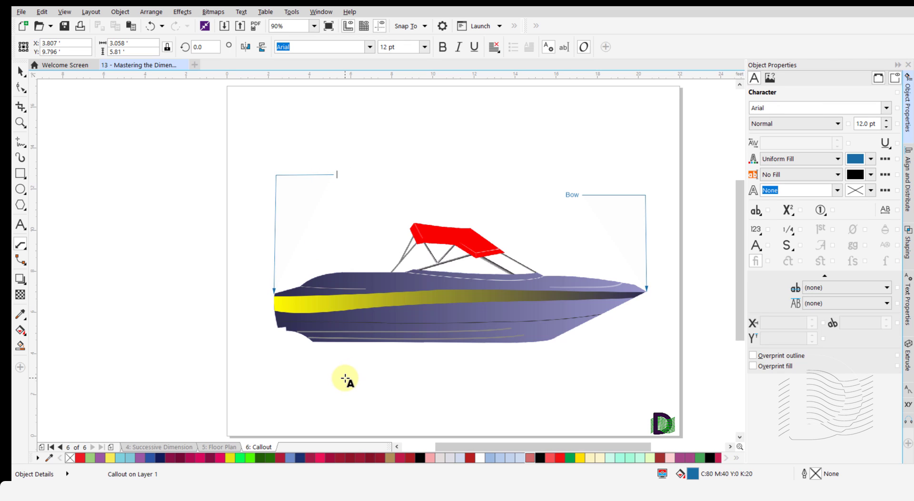
pyautogui.write('Stern')
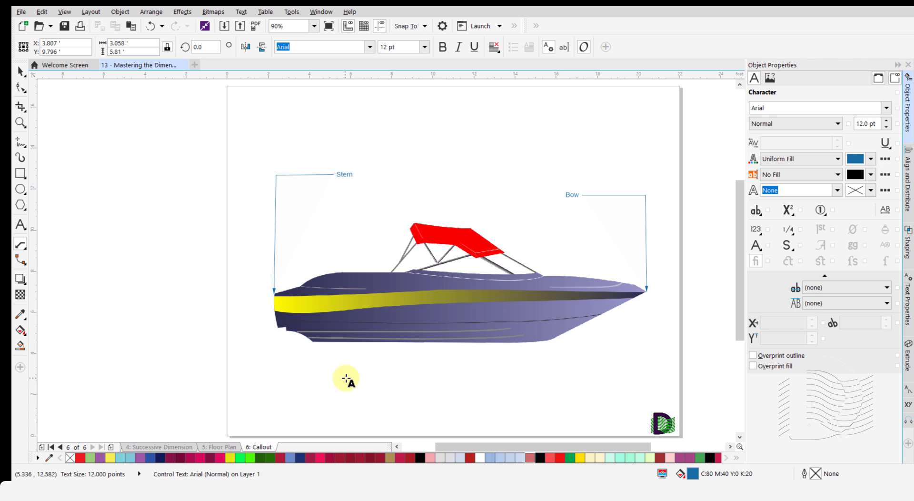
pyautogui.press('Escape')
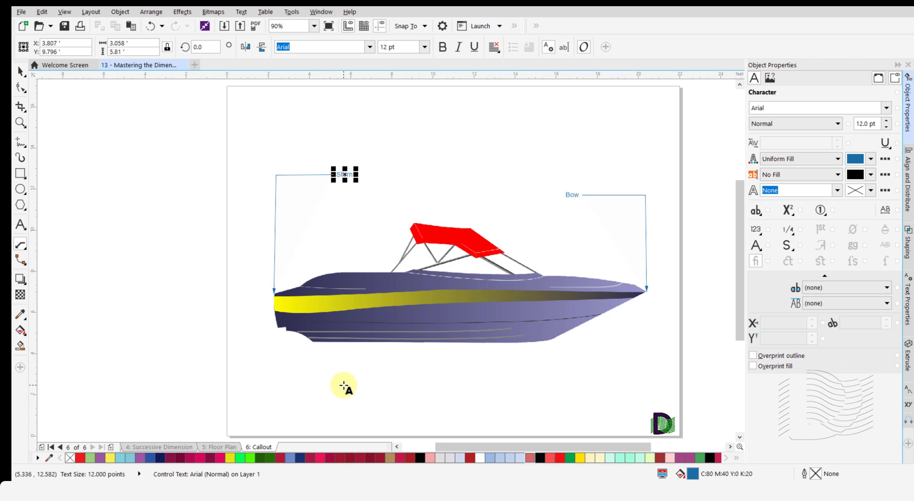
pyautogui.press('Escape')
pyautogui.click(341, 376)
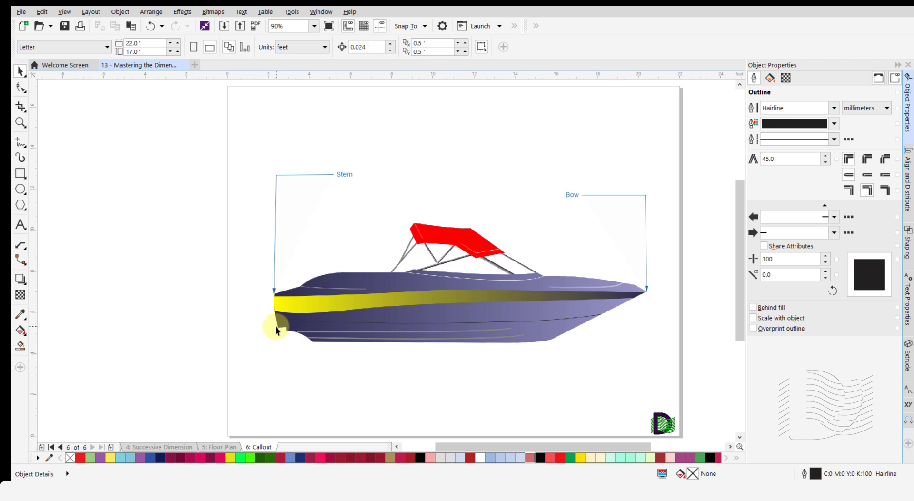
# - Select the Stern callout's leader line and set its outline width to 20 mm
pyautogui.click(274, 290)
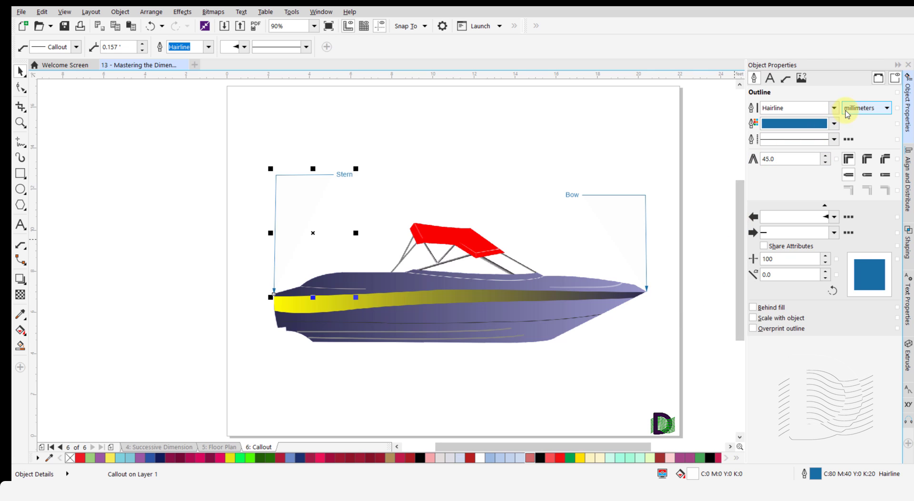
pyautogui.click(833, 109)
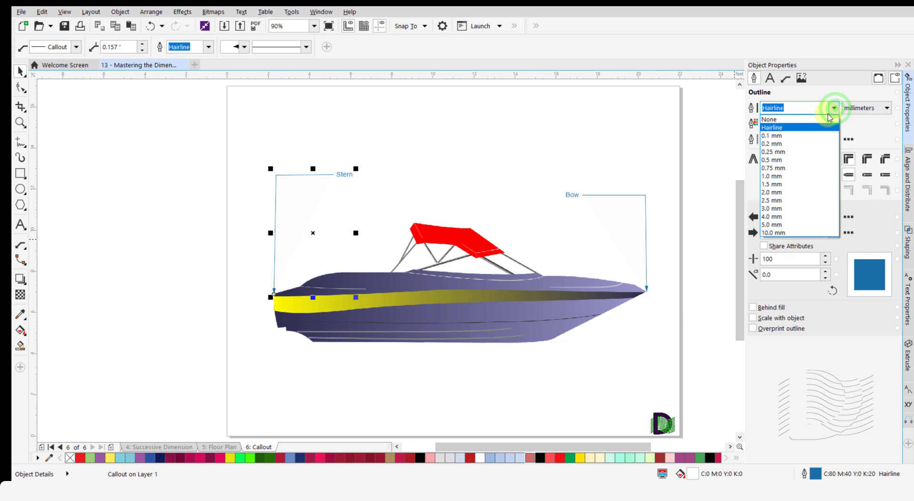
pyautogui.click(802, 107)
pyautogui.write('2')
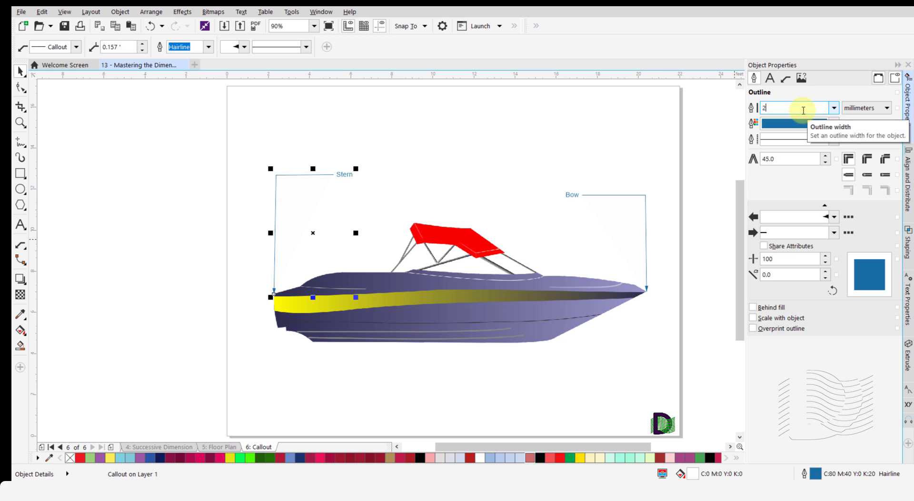
pyautogui.write('0')
pyautogui.press('Return')
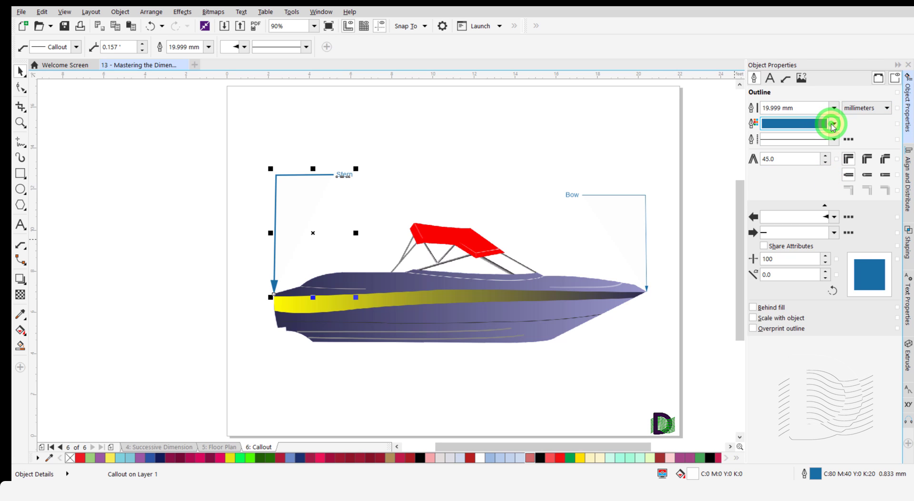
# - Set the Stern callout's outline color to dark green, C 93, M 27, Y 100, K 16
pyautogui.click(833, 125)
pyautogui.click(868, 233)
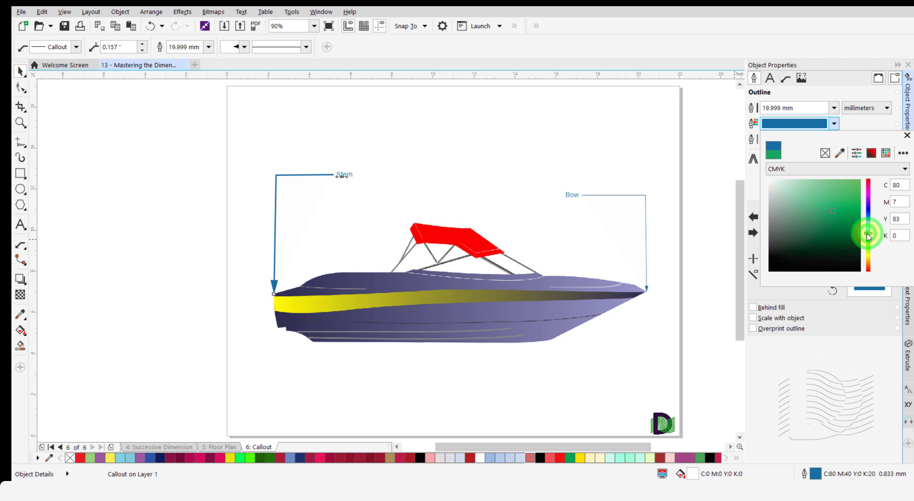
pyautogui.click(853, 225)
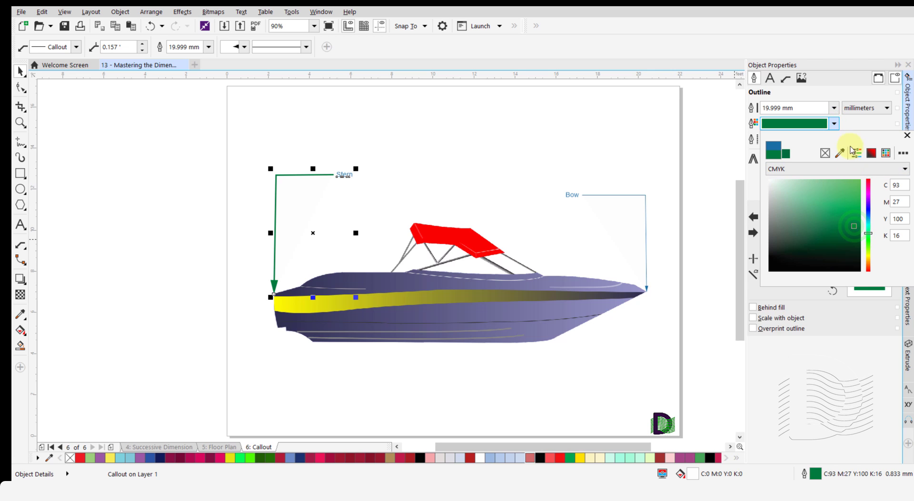
pyautogui.click(906, 135)
# - Try a dashed line style on the Stern callout's leader line and undo it
pyautogui.click(834, 141)
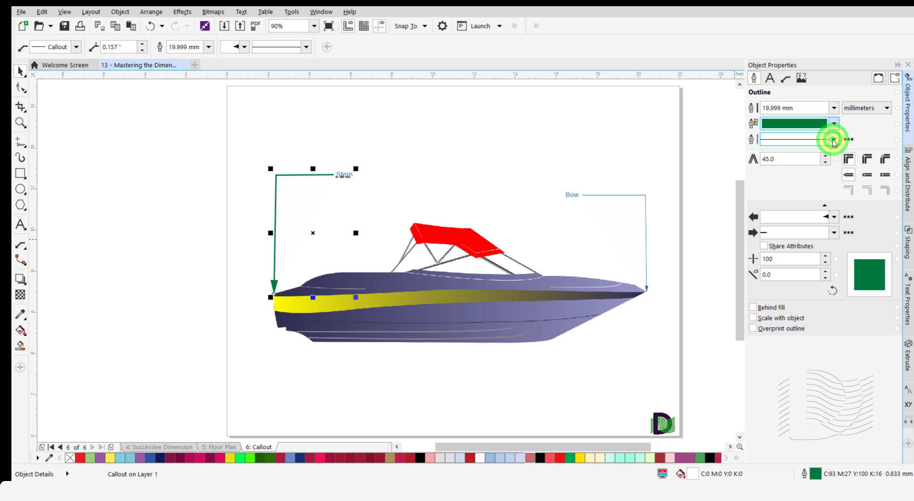
pyautogui.click(786, 246)
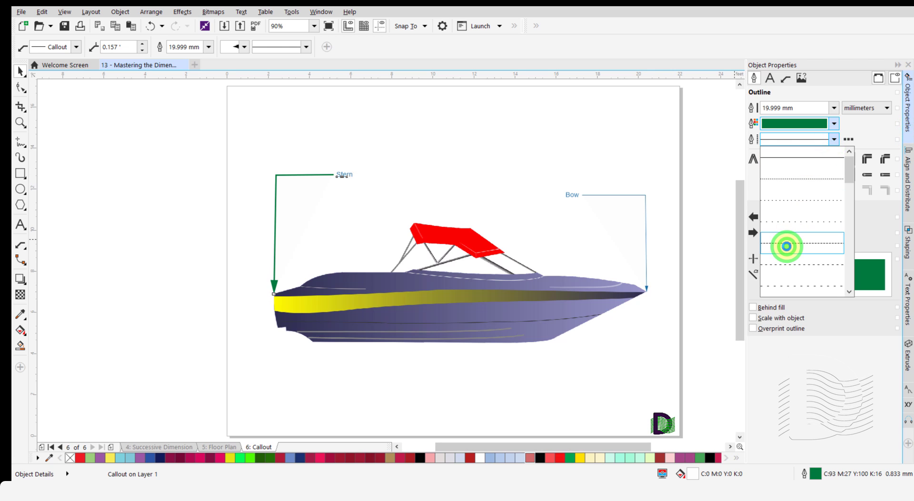
pyautogui.click(527, 171)
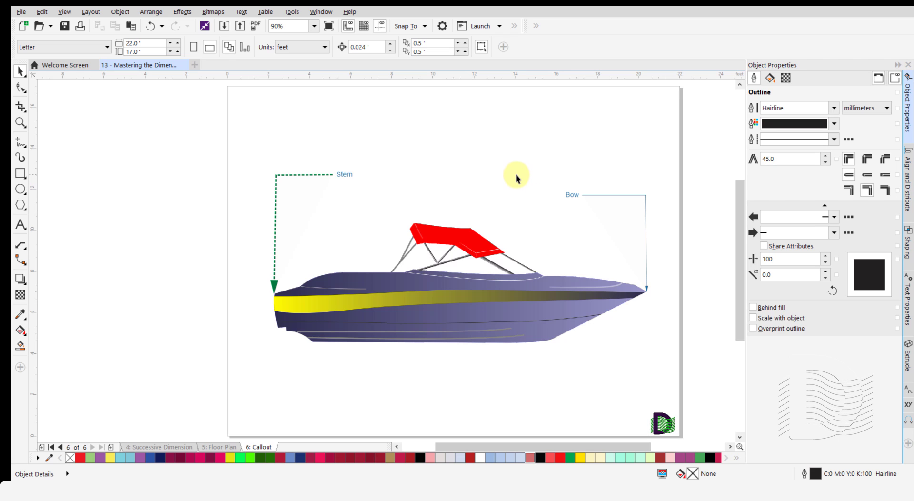
pyautogui.hotkey('ctrl', 'z')
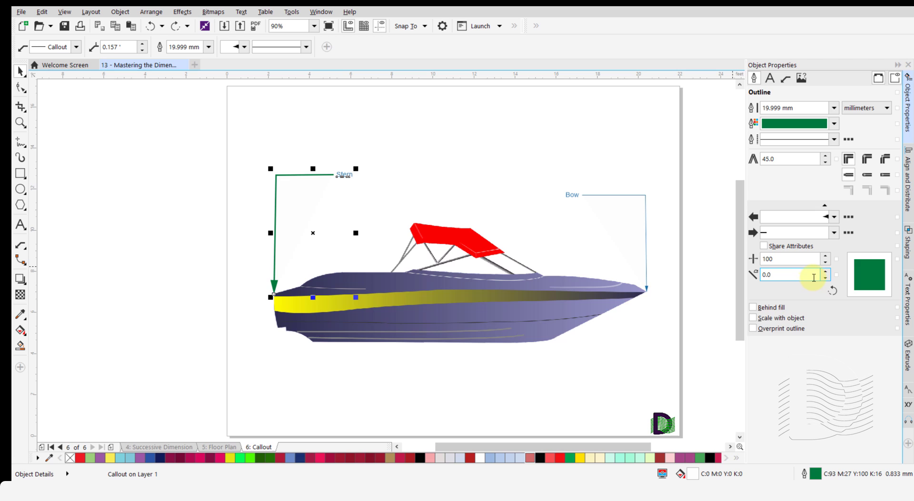
# - Change the Stern callout's start arrowhead to a feathered arrow shape and deselect the callout
pyautogui.click(834, 218)
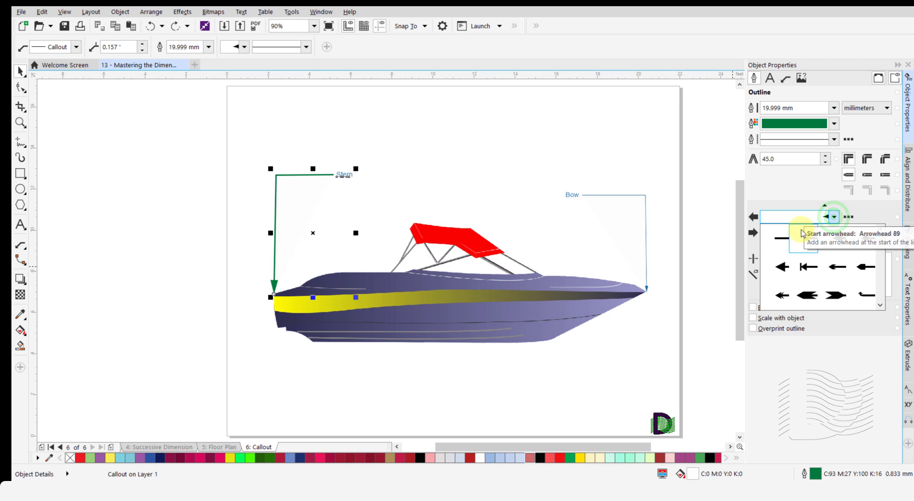
pyautogui.click(804, 299)
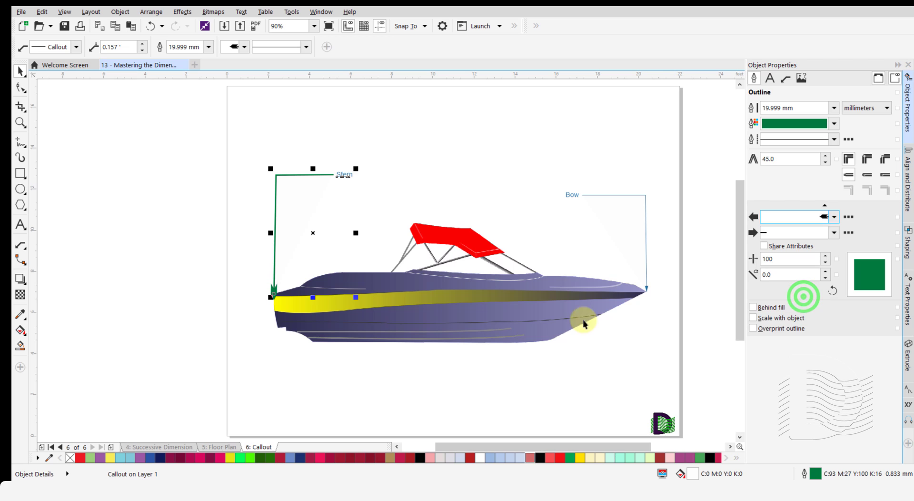
pyautogui.click(259, 354)
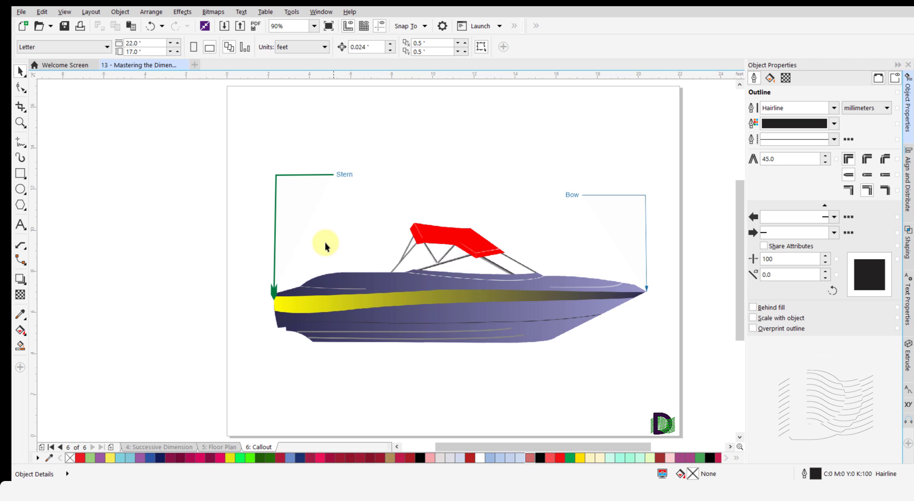
# - Select the Stern label and set its text fill to dark green, C 86, M 35, Y 100, K 29
pyautogui.click(347, 174)
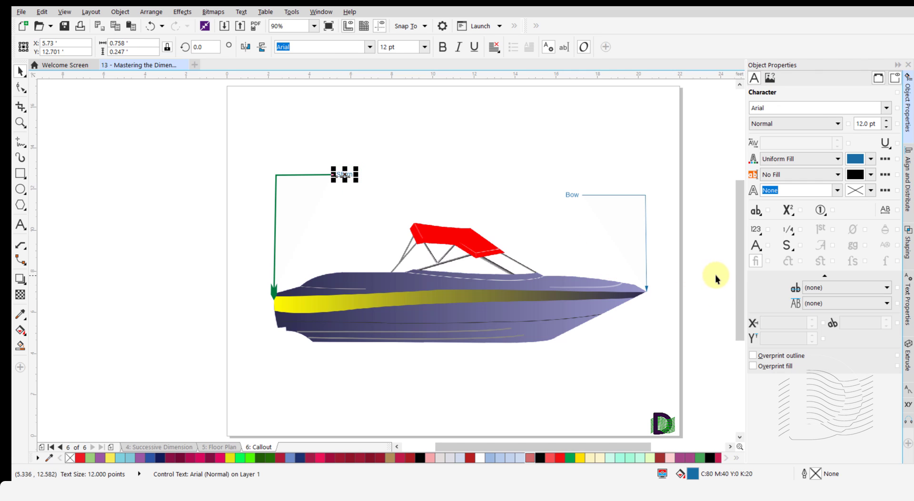
pyautogui.click(855, 160)
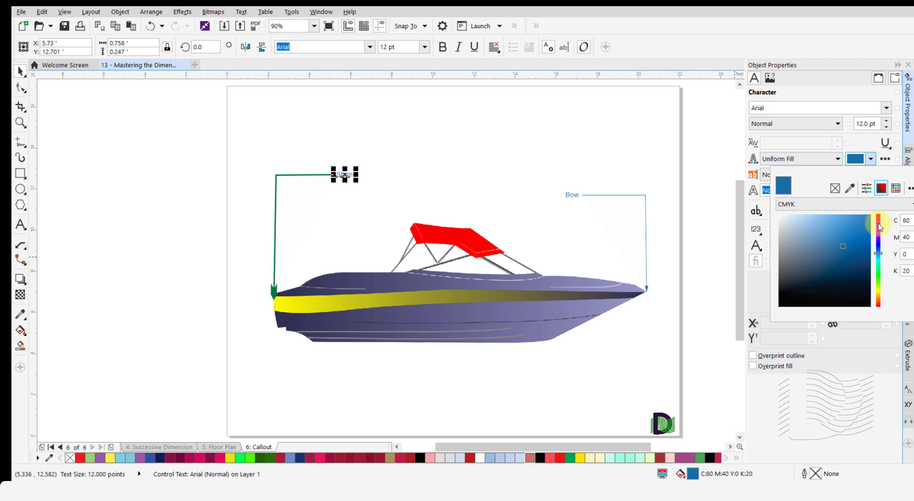
pyautogui.click(878, 279)
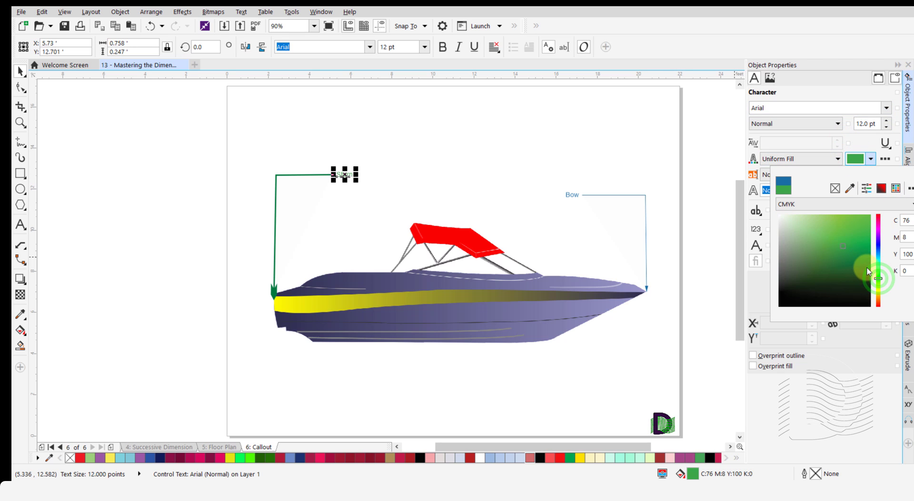
pyautogui.click(866, 268)
pyautogui.click(862, 129)
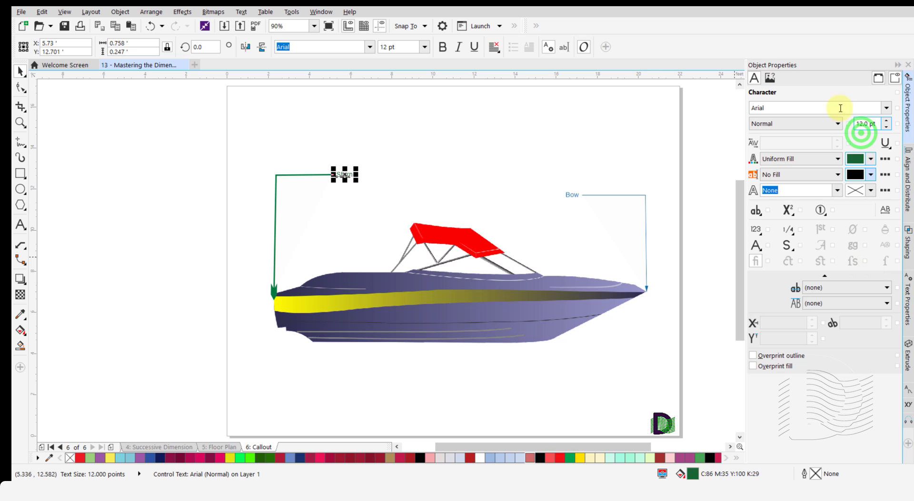
# - Set the Stern label's font to Exotc350 Bd BT at 18 pt and deselect it
pyautogui.click(885, 110)
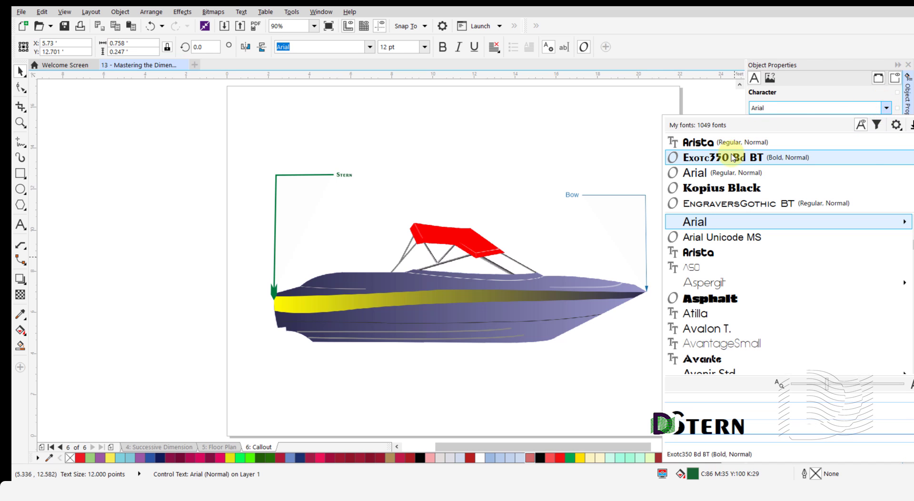
pyautogui.click(731, 159)
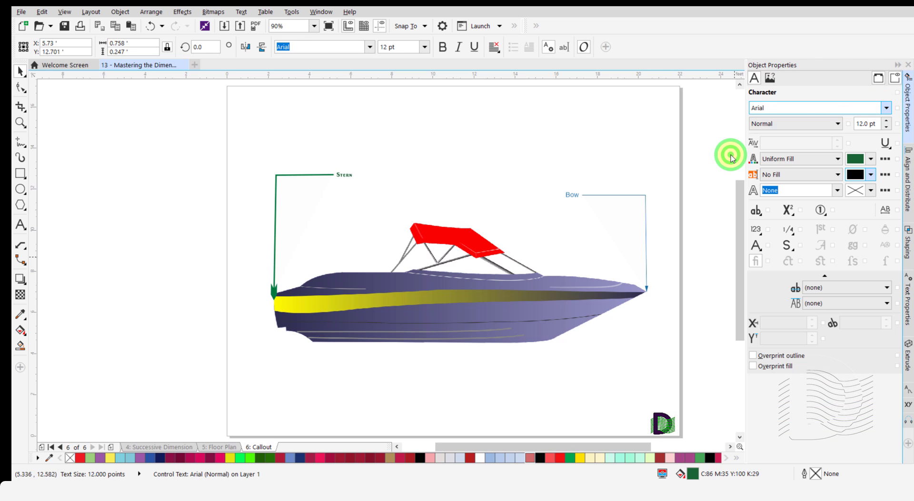
pyautogui.click(875, 124)
pyautogui.write('18')
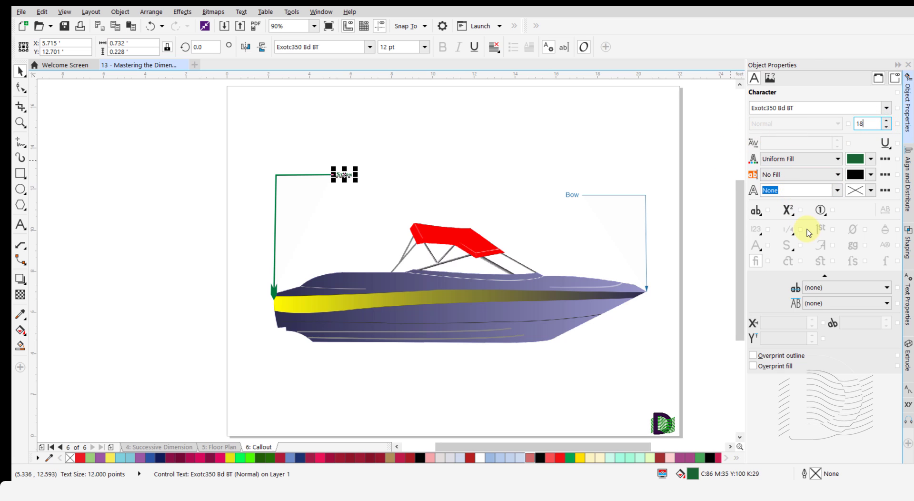
pyautogui.press('Return')
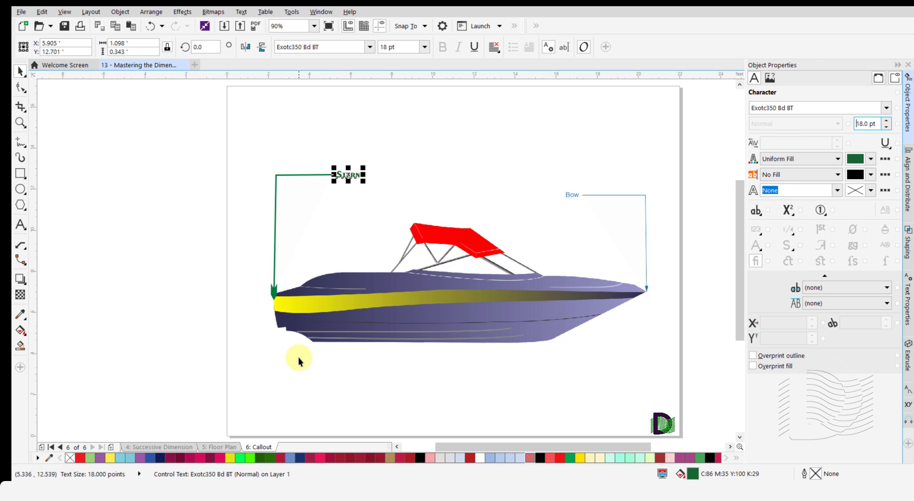
pyautogui.click(298, 356)
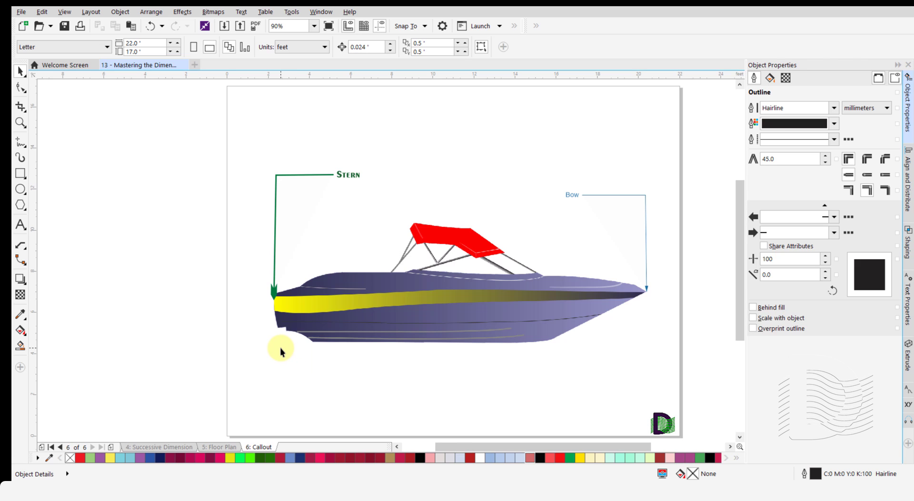
# - Try the boxed and vertical-bar symbols on the Stern callout, and apply the symbol combining a vertical bar with a boxed label
pyautogui.click(274, 290)
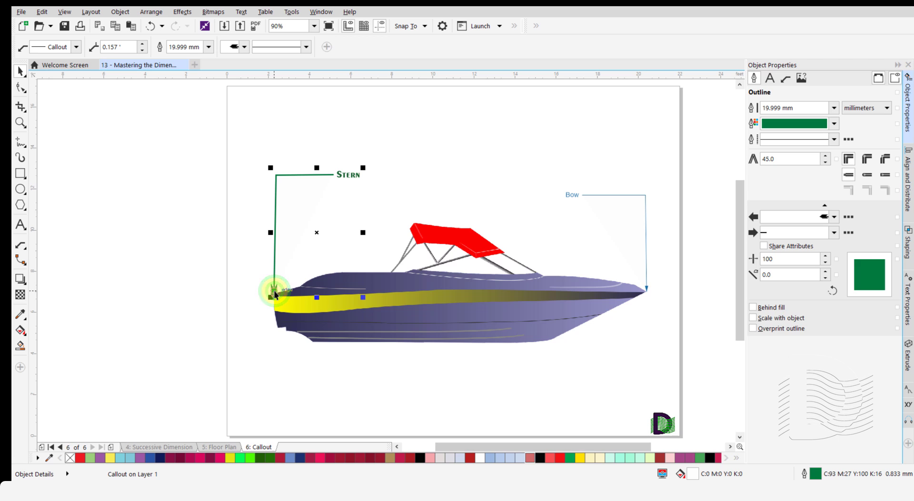
pyautogui.click(77, 47)
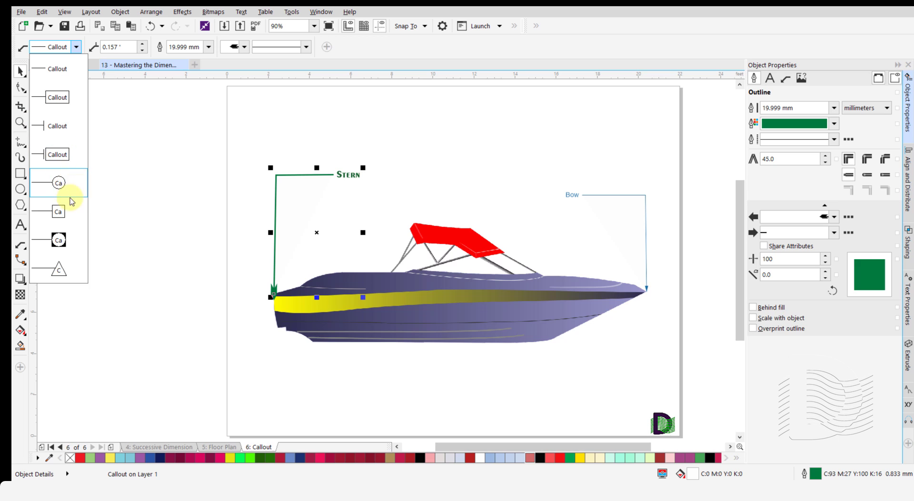
pyautogui.click(69, 98)
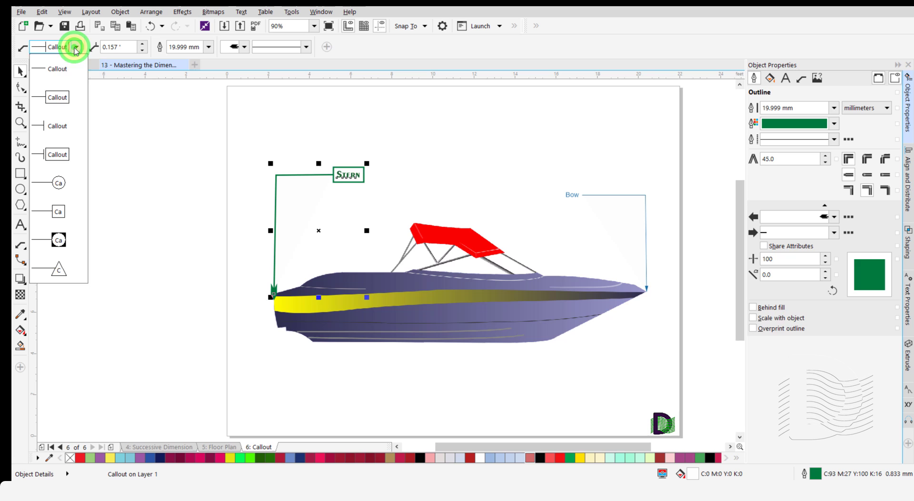
pyautogui.click(58, 126)
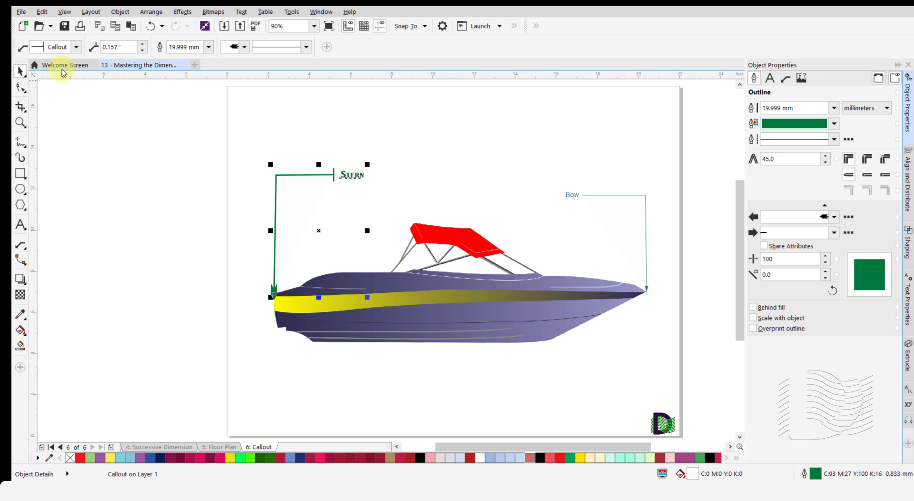
pyautogui.click(76, 47)
pyautogui.click(68, 155)
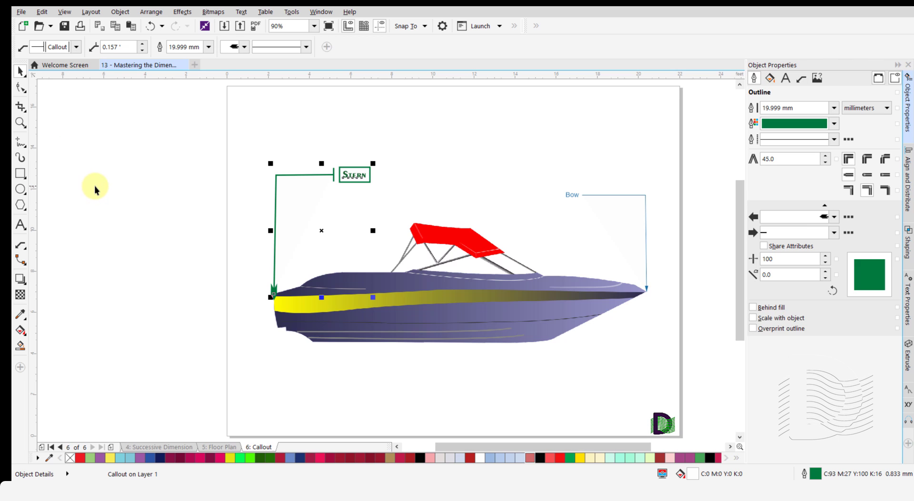
# - Try a gap of 0.5 ft between the Stern callout's text and its symbol, and deselect the callout
pyautogui.doubleClick(123, 46)
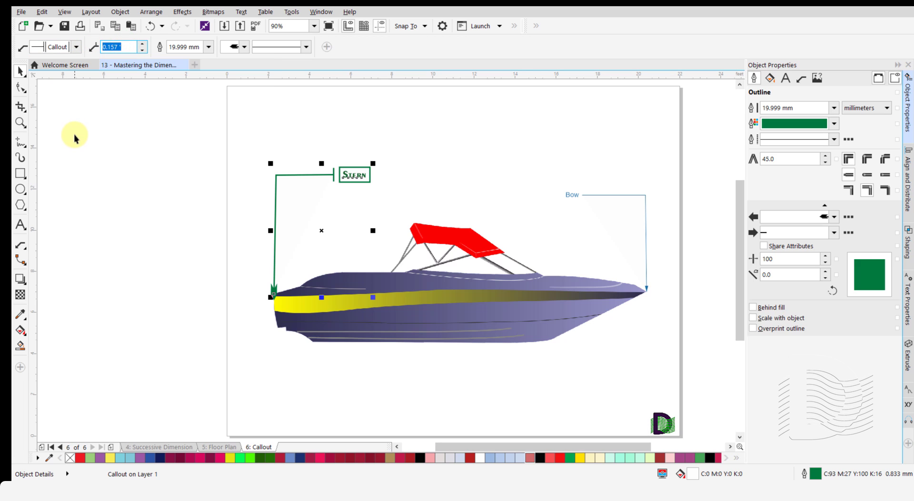
pyautogui.write('0.5')
pyautogui.press('Return')
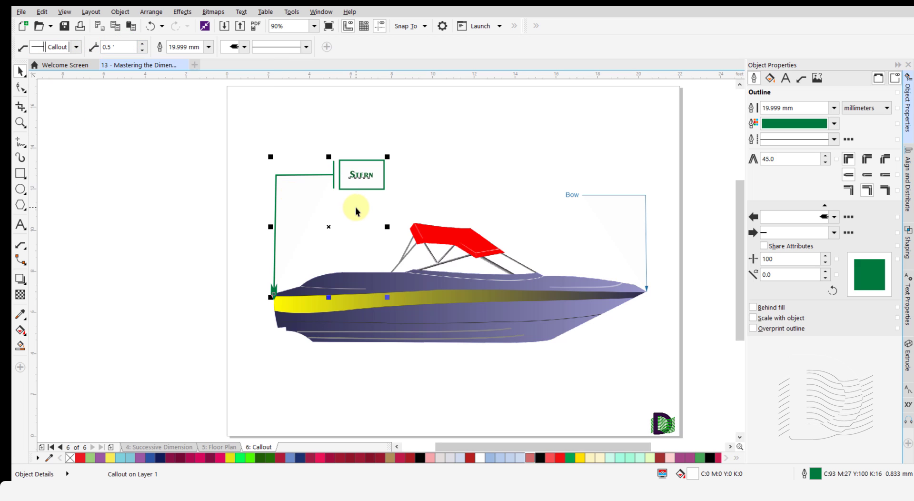
pyautogui.click(418, 191)
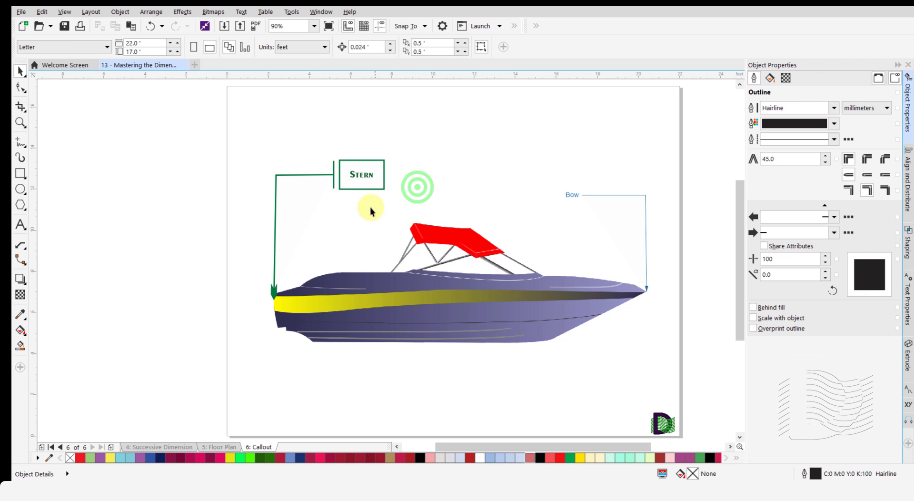
# - Set the gap between the Stern callout's text and its symbol to 0.2 ft and deselect the callout
pyautogui.click(273, 292)
pyautogui.doubleClick(119, 47)
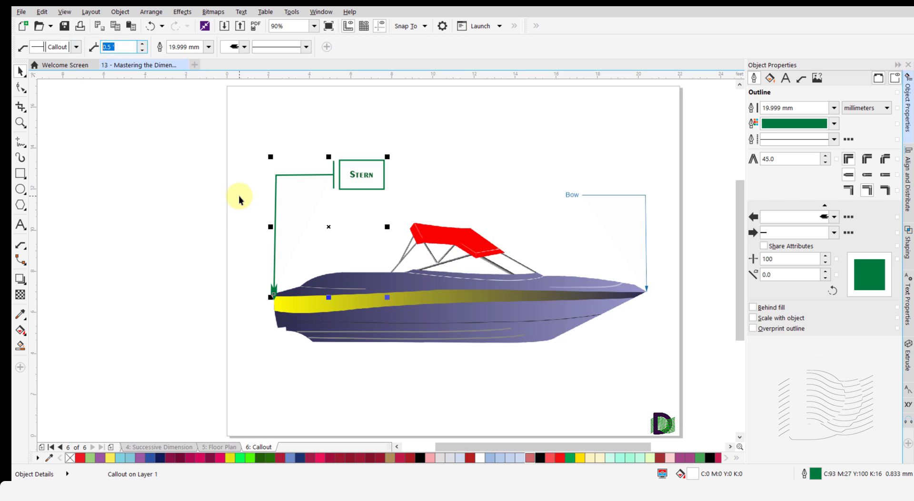
pyautogui.write('.2')
pyautogui.press('Return')
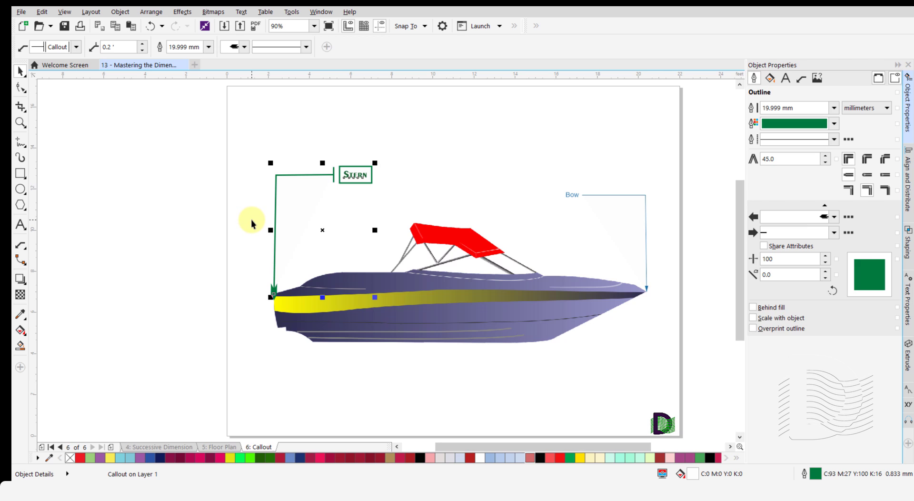
pyautogui.click(251, 219)
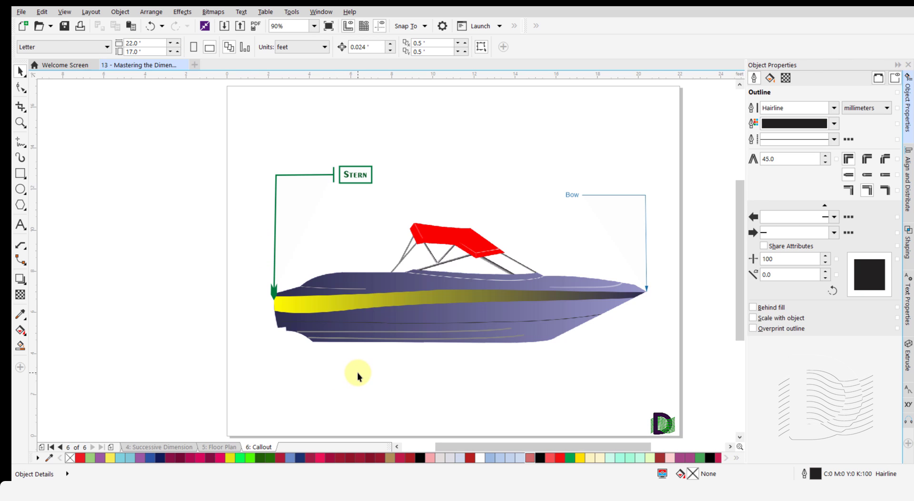